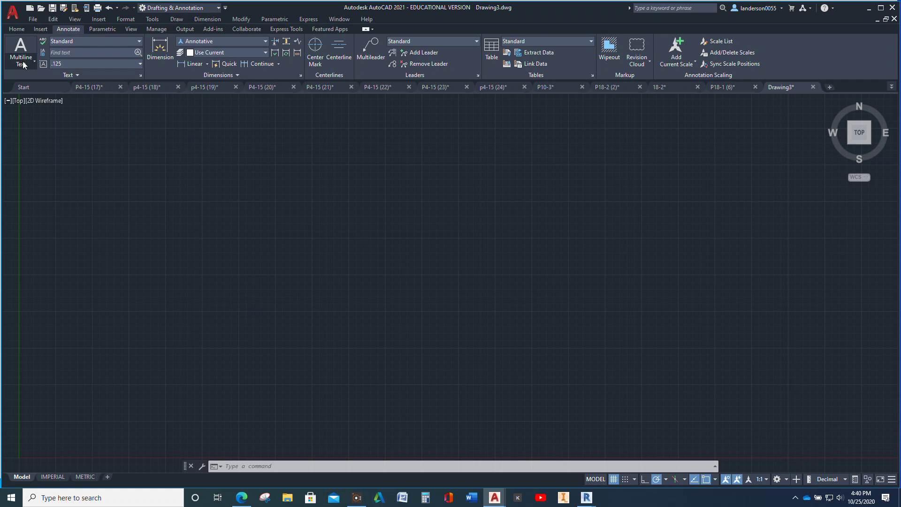
Make OBJECT the current layer
left_click(16, 29)
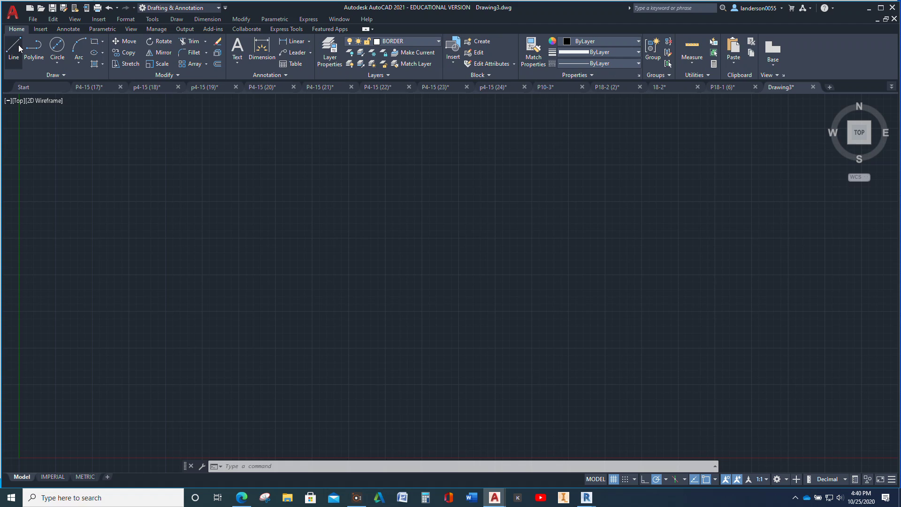
left_click(14, 47)
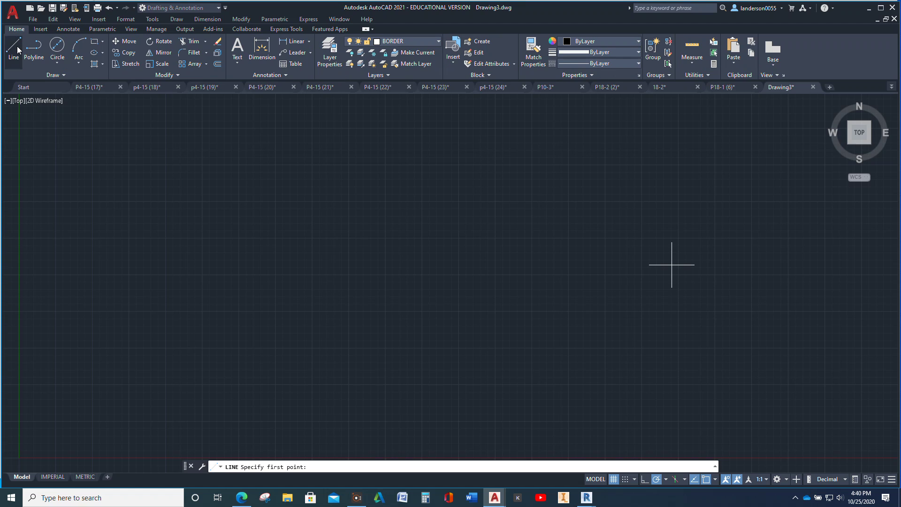
left_click(438, 41)
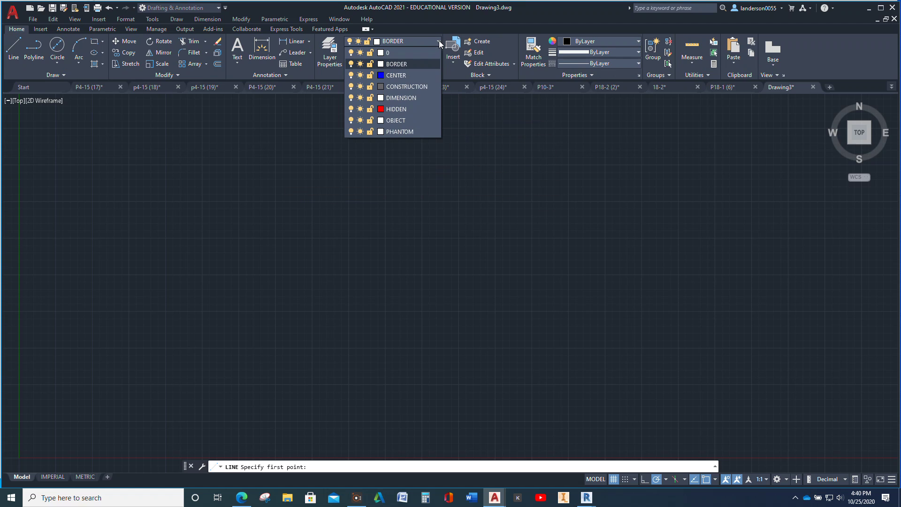
left_click(396, 121)
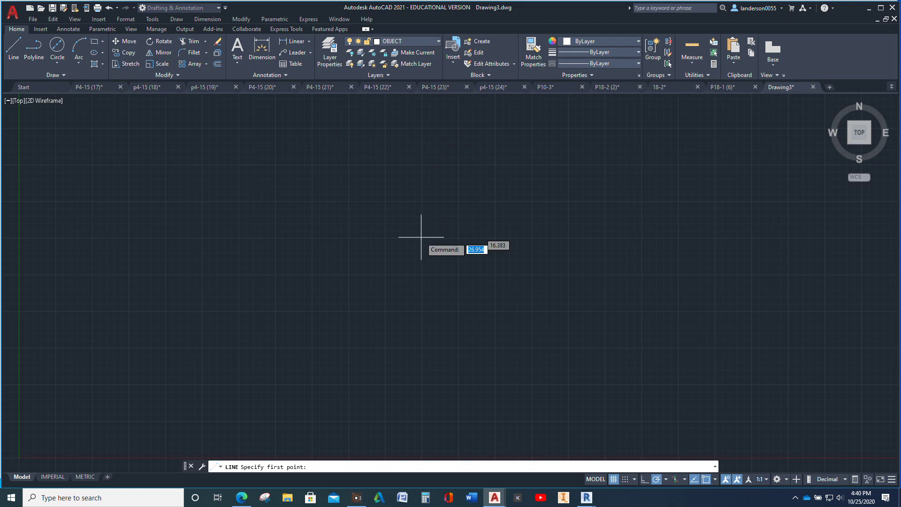
Draw a 3.25 horizontal base line, a 0.5 chamfer at 45°, and a 0.5 vertical edge
left_click(8, 50)
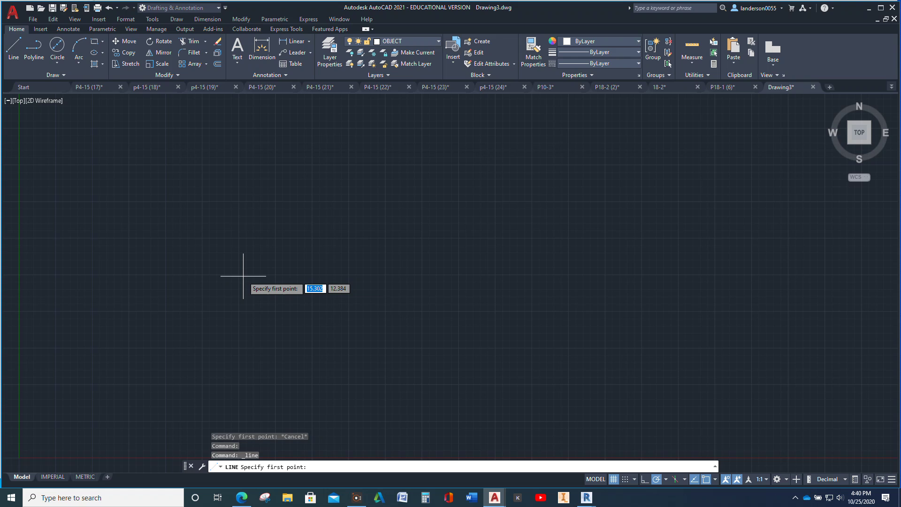
left_click(314, 311)
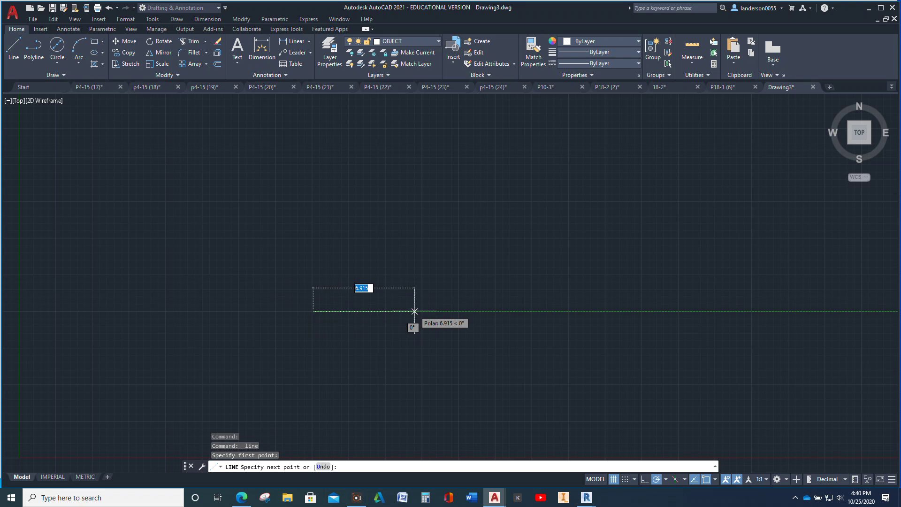
type("3.25")
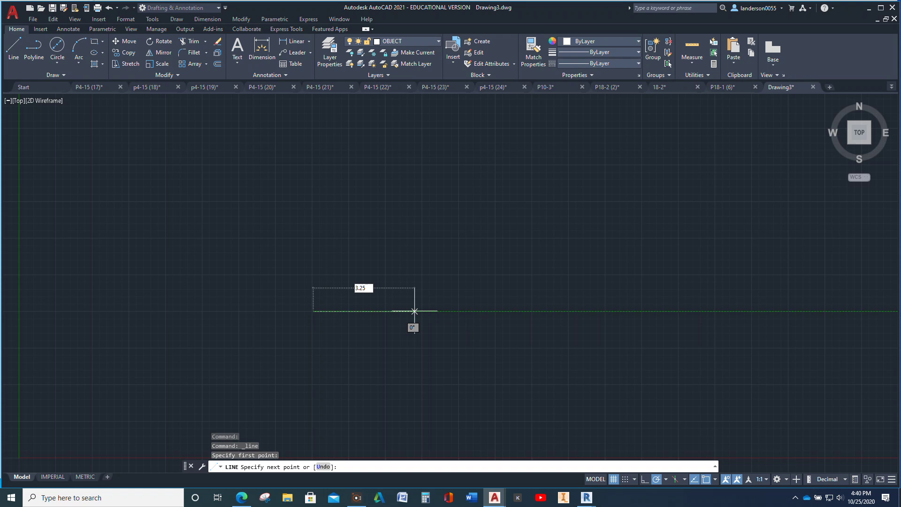
key("Return")
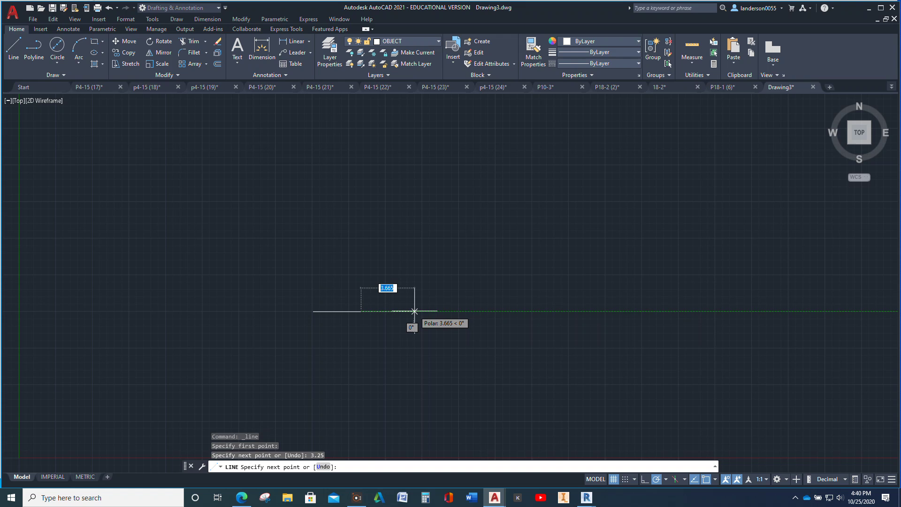
scroll(415, 312, "up", 4)
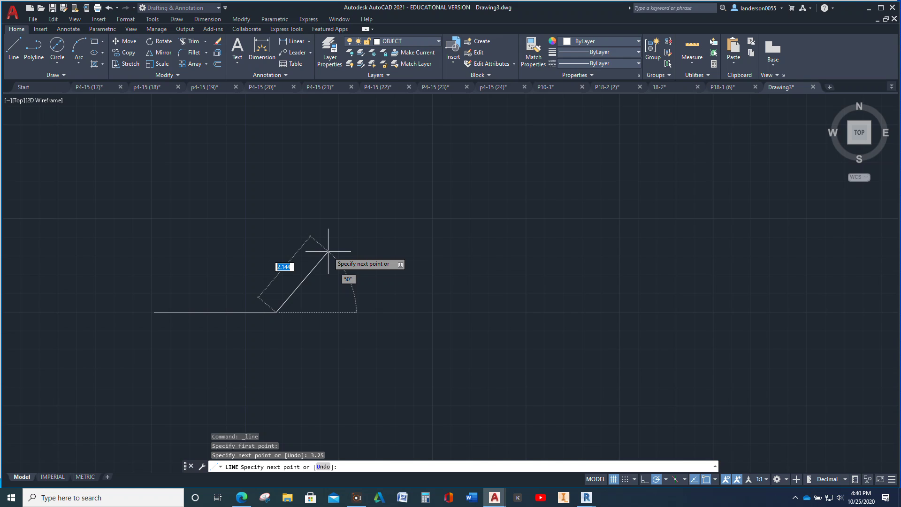
type(".5")
key("Tab")
type("45")
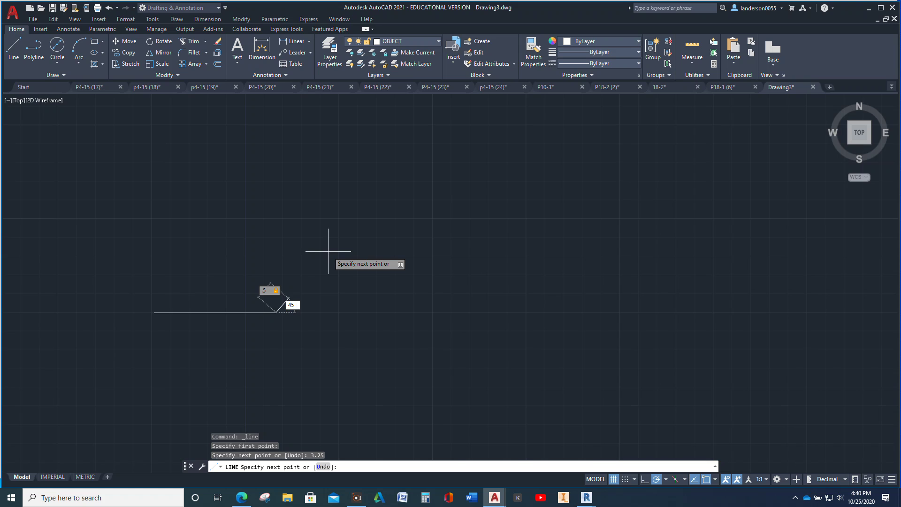
key("Return")
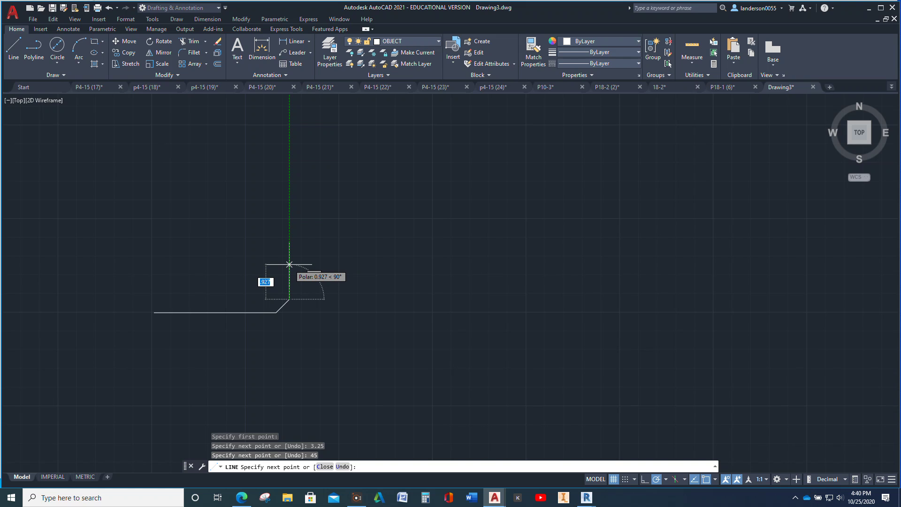
type(".5")
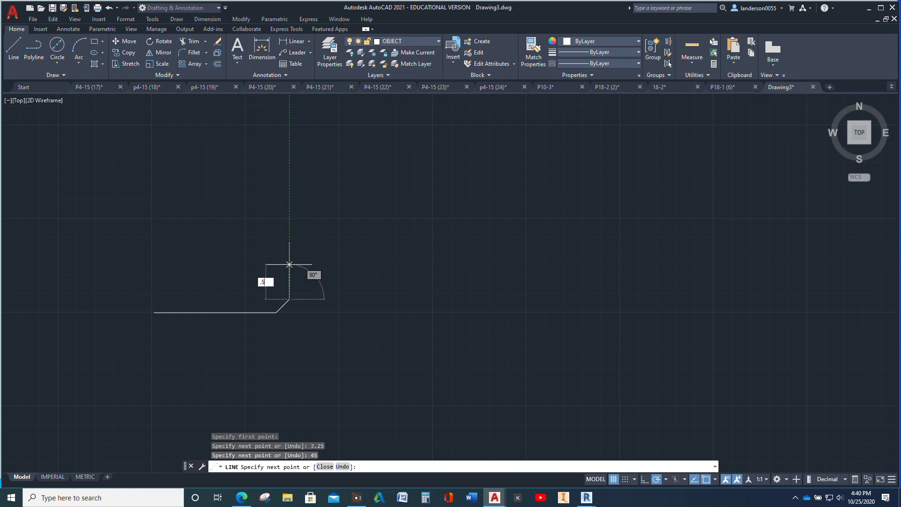
key("Return")
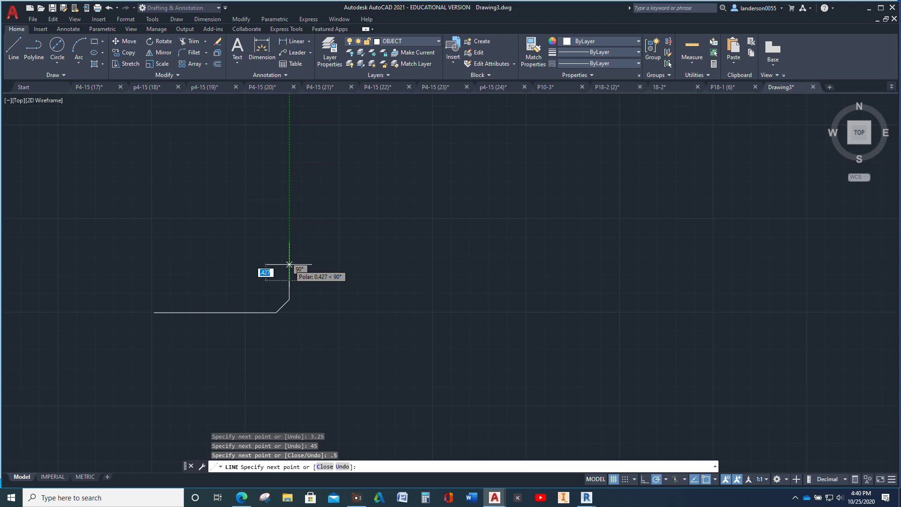
key("Escape")
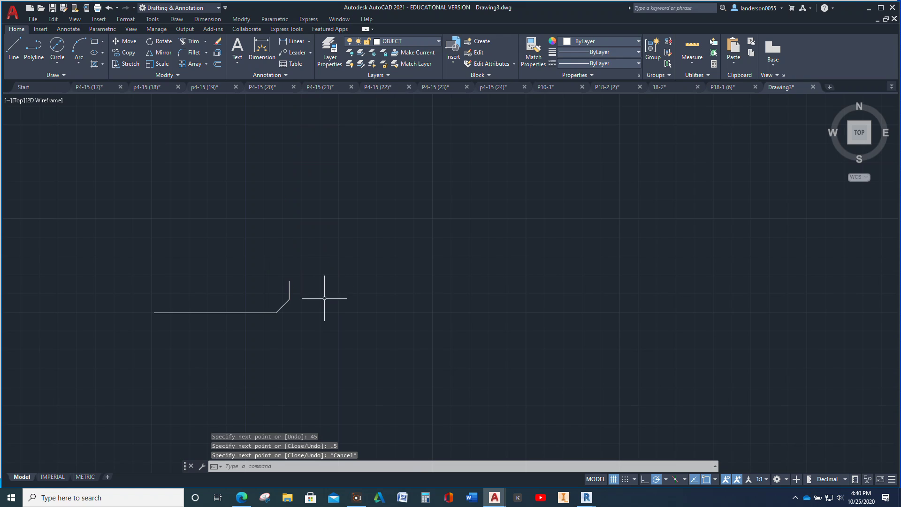
Copy the 0.5 vertical edge to the chamfer's lower corner and the base line's left end
left_click(288, 290)
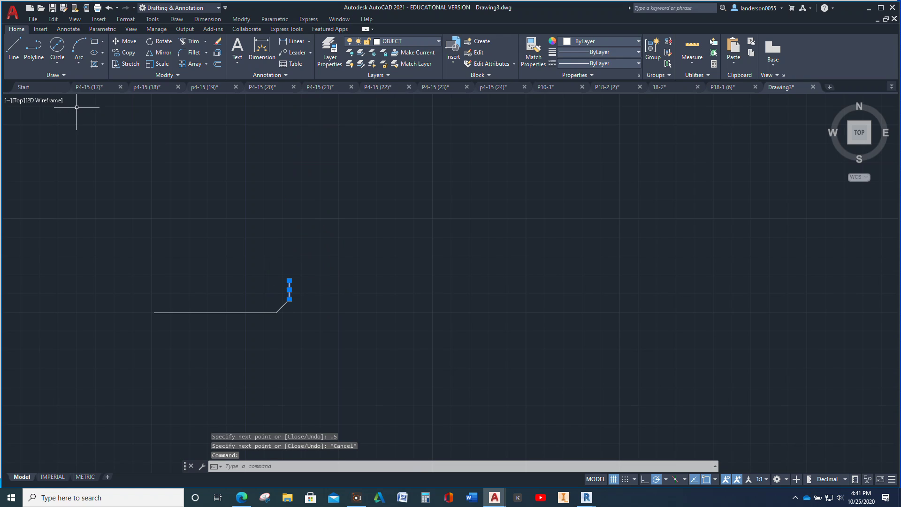
left_click(124, 52)
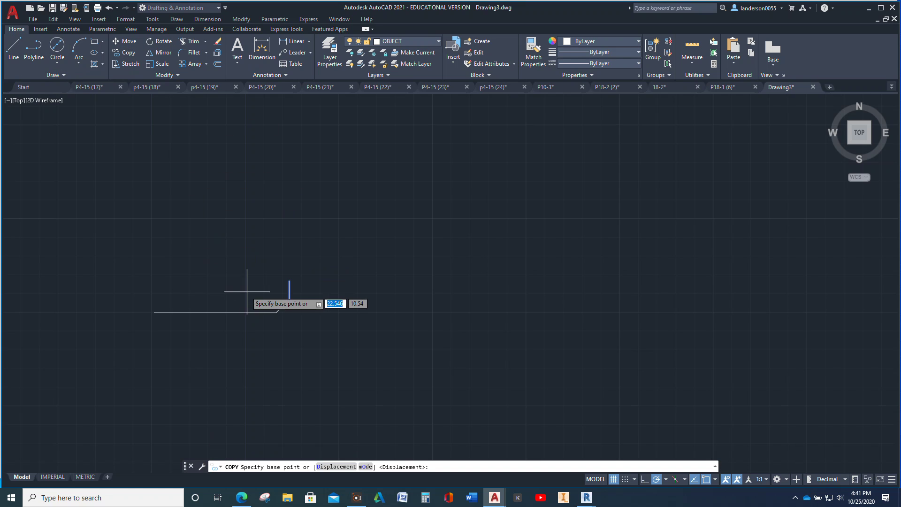
scroll(277, 296, "up", 3)
left_click(318, 310)
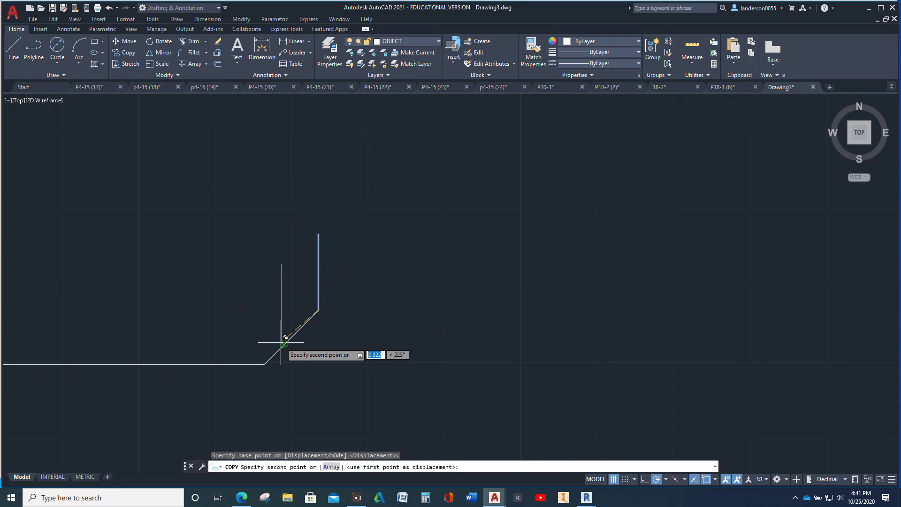
left_click(264, 365)
scroll(210, 288, "up", 2)
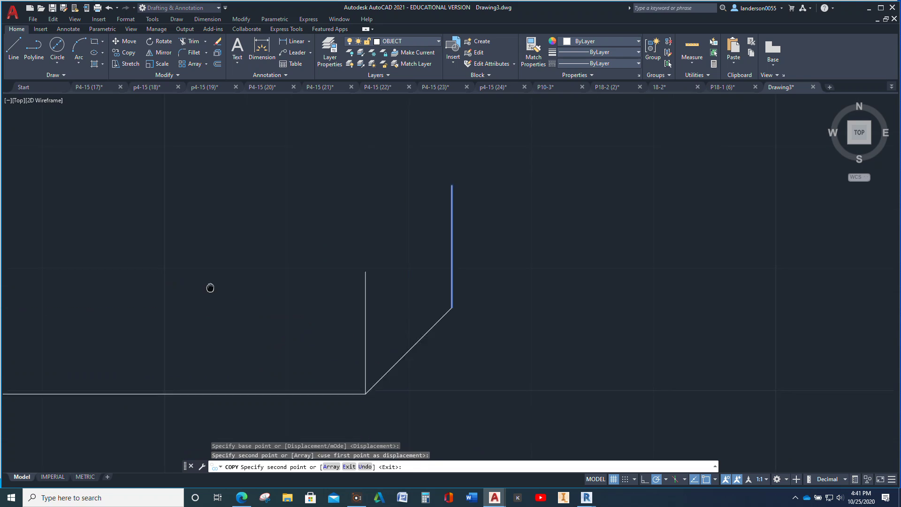
middle_click_drag(210, 288, 518, 245)
scroll(518, 246, "down", 6)
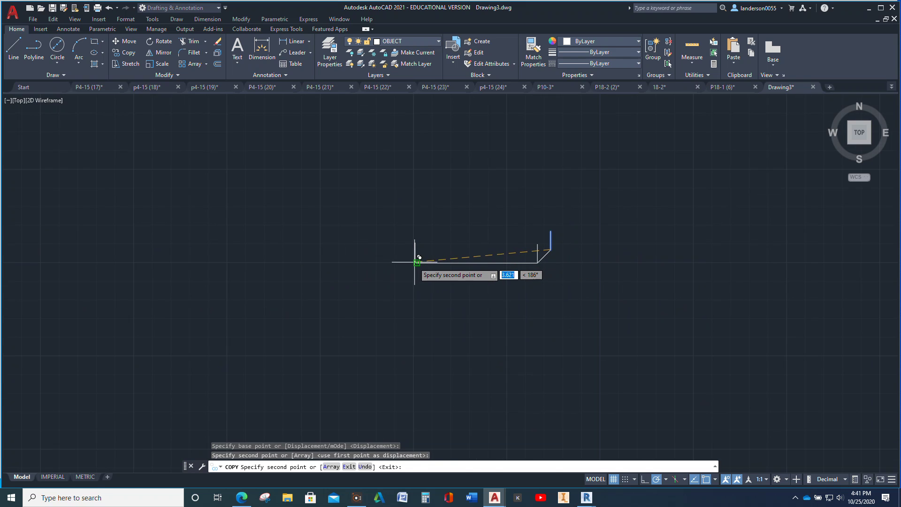
left_click(417, 262)
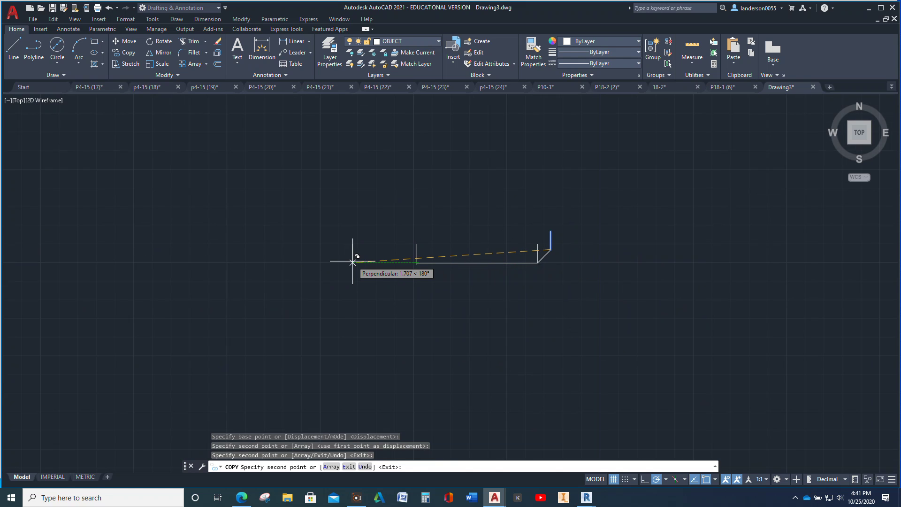
key("Escape")
Copy the 3.25 base line and 45° chamfer 0.5 higher
mouse_move(486, 316)
middle_mouse_down()
mouse_move(368, 388)
mouse_move(194, 399)
middle_mouse_up()
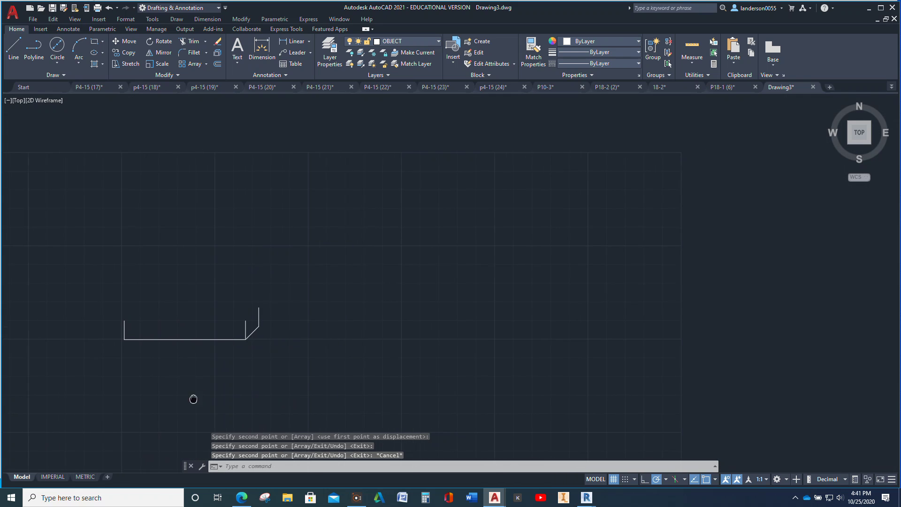
left_click(201, 341)
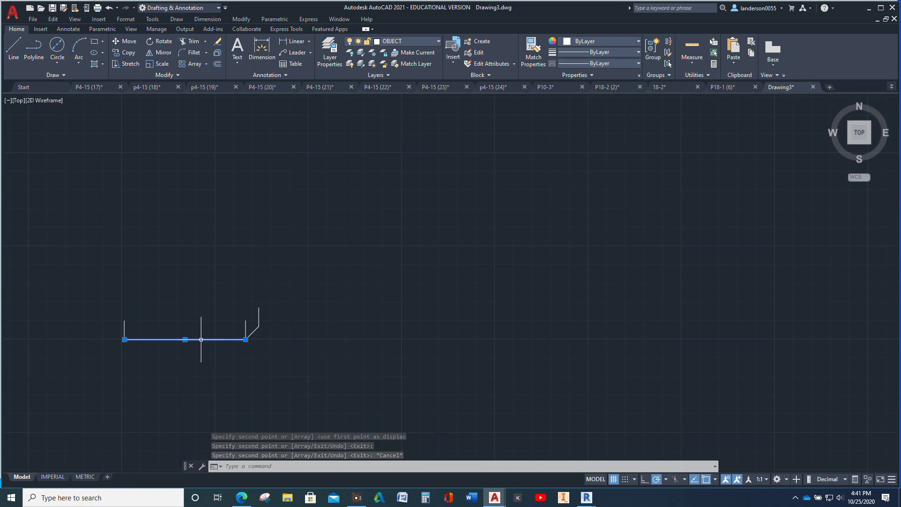
left_click(253, 329)
left_click(125, 53)
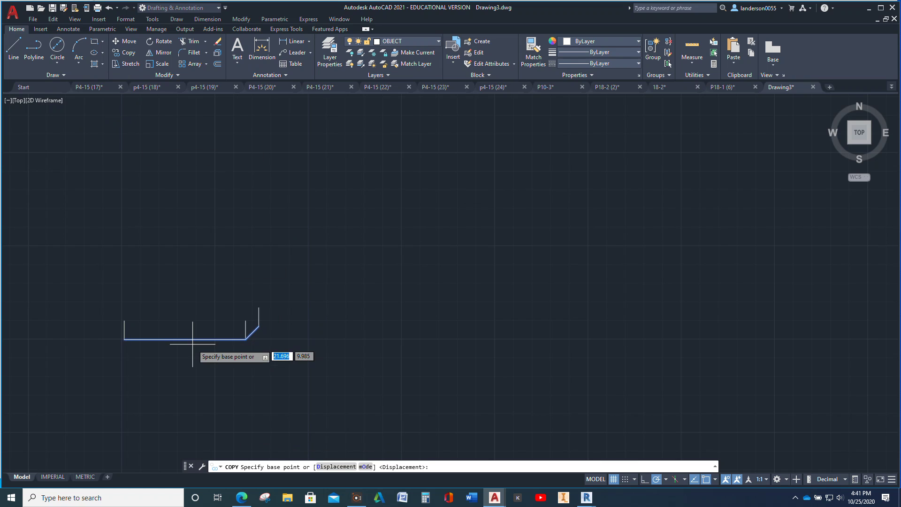
left_click(246, 338)
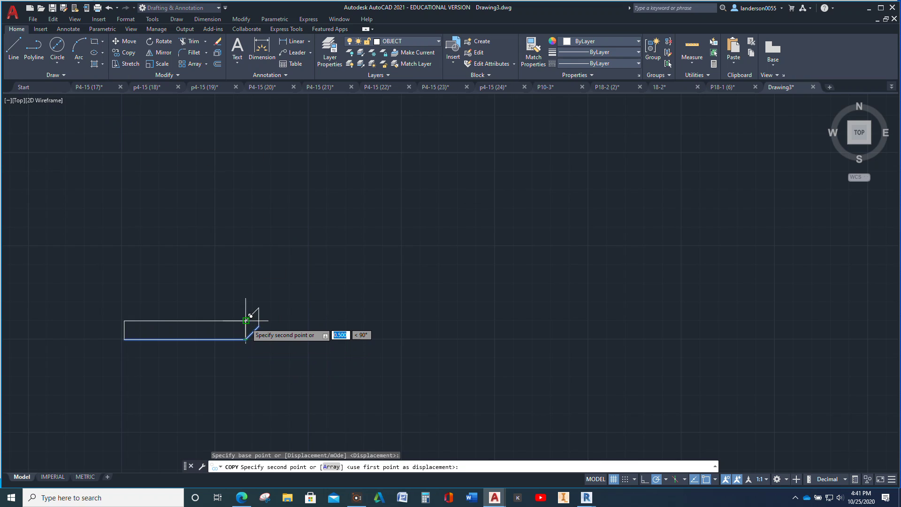
left_click(250, 317)
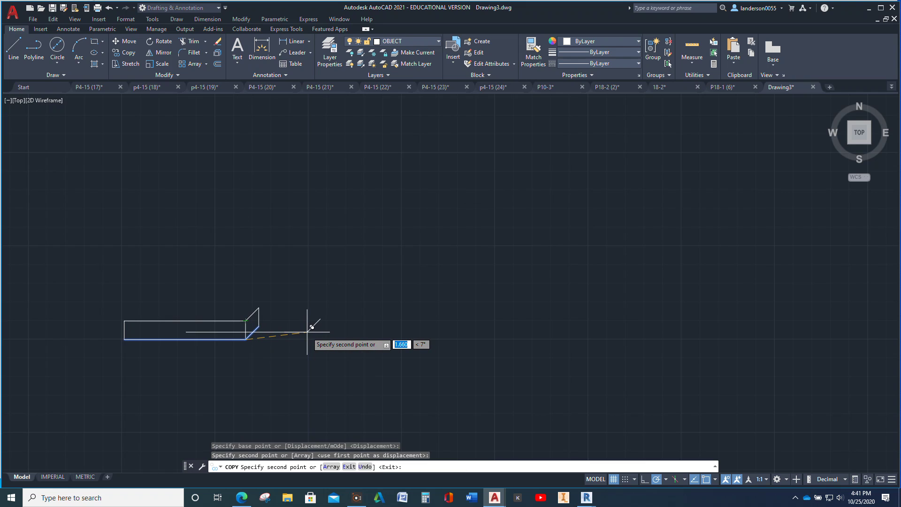
key("Escape")
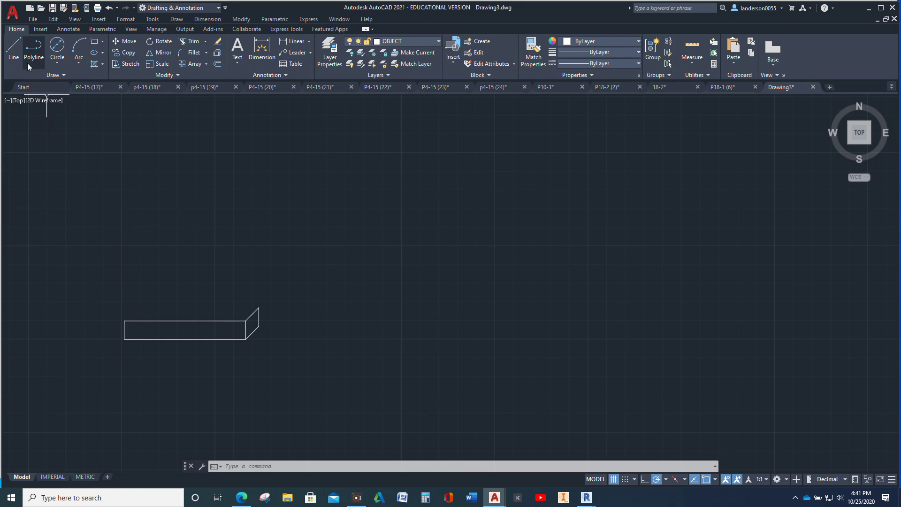
Draw a 1-unit vertical upright edge from the outline's upper-left corner
left_click(13, 48)
left_click(124, 321)
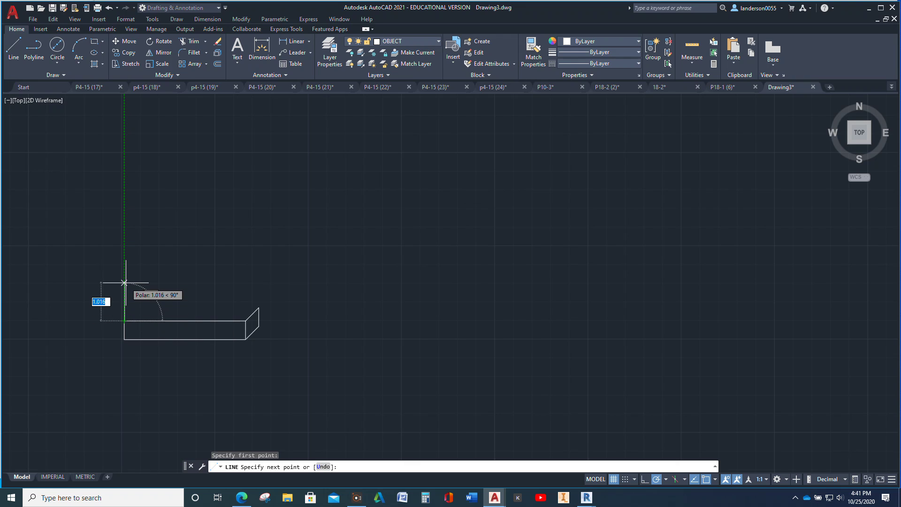
type("1")
key("Return")
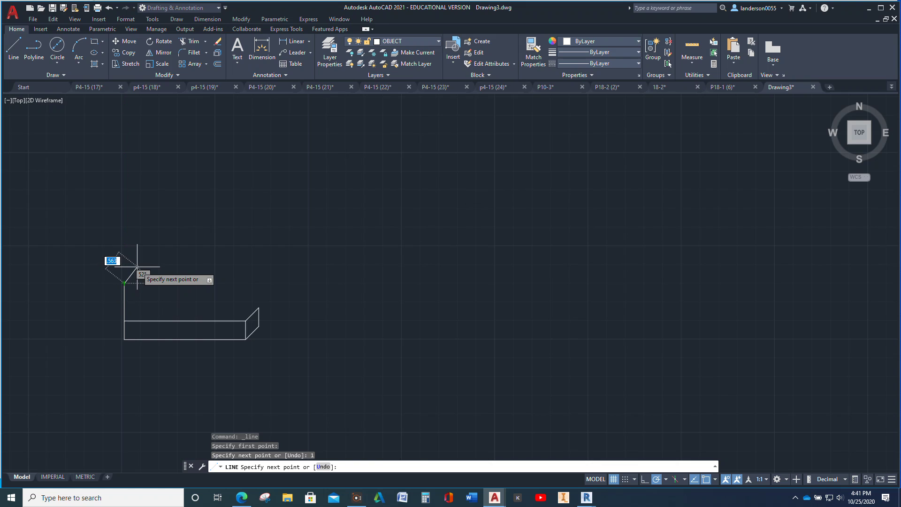
key("Escape")
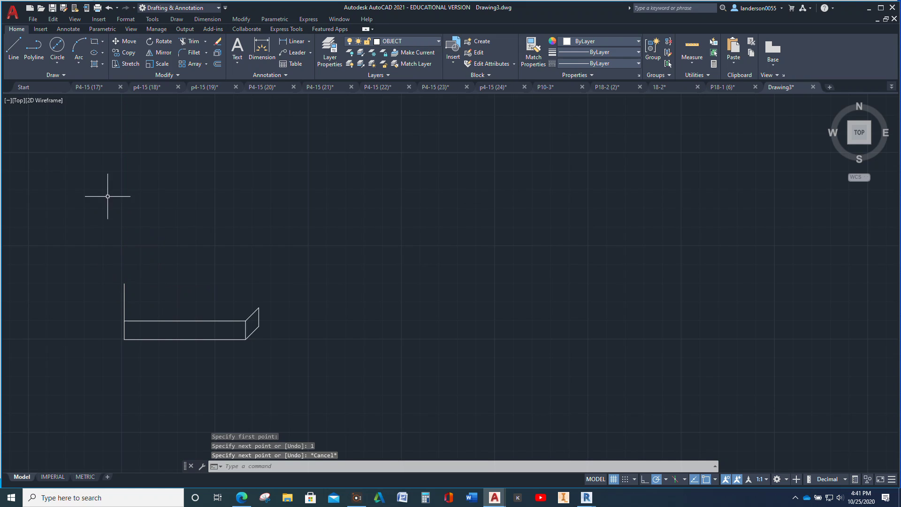
Offset the left upright line 0.5 to the right
left_click(217, 64)
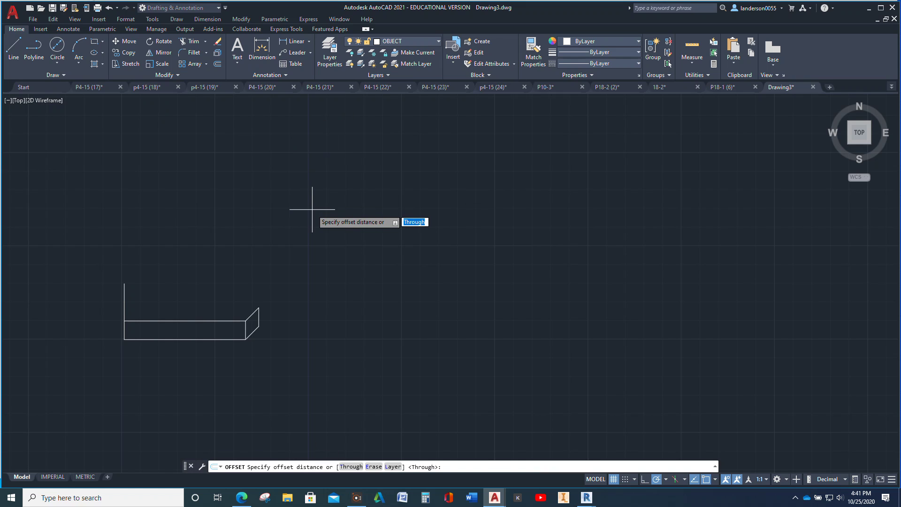
type(".5")
key("Return")
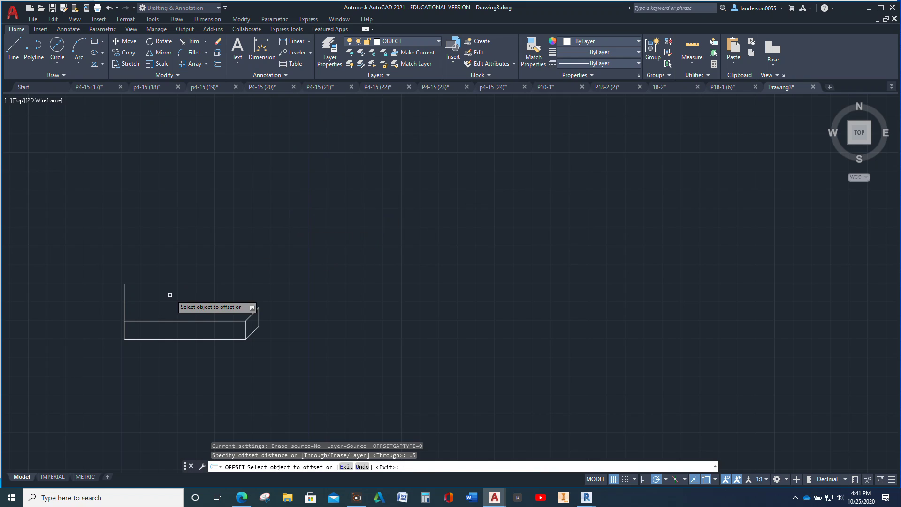
left_click(124, 299)
left_click(134, 300)
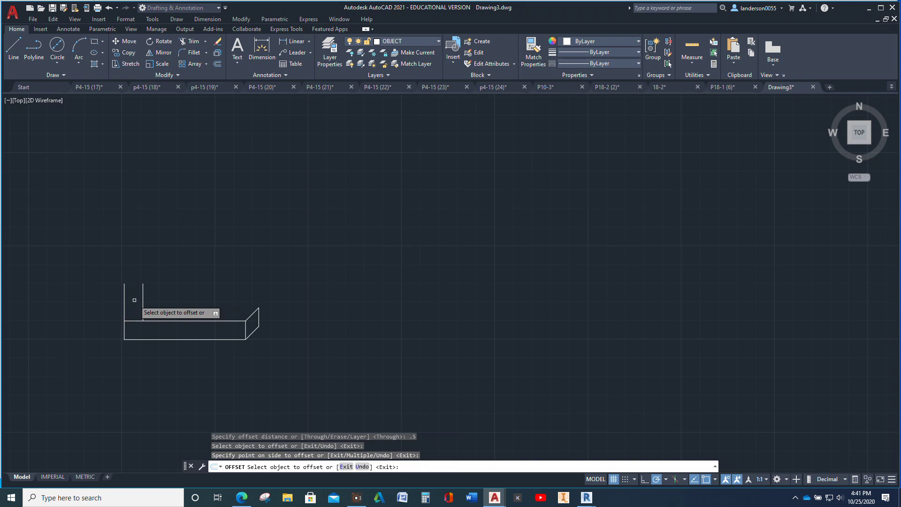
Fillet the new upright with the top edge into a clean corner
left_click(192, 53)
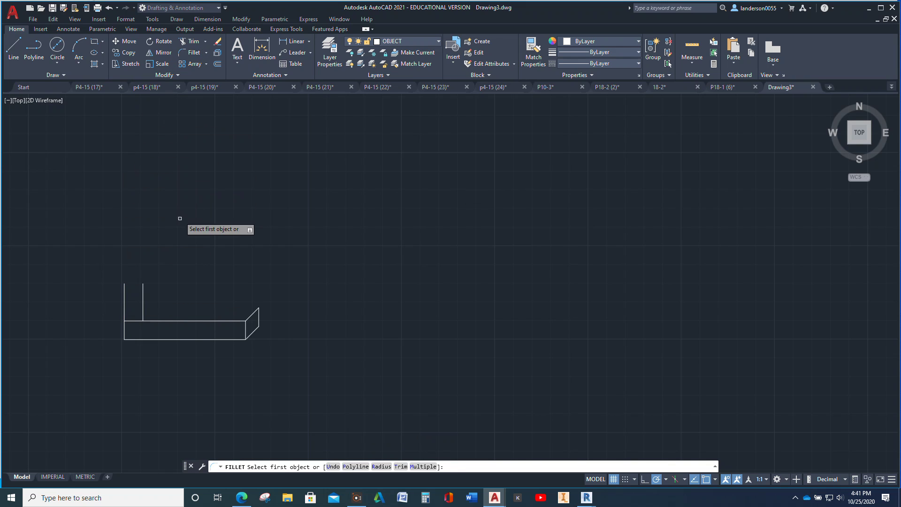
left_click(144, 298)
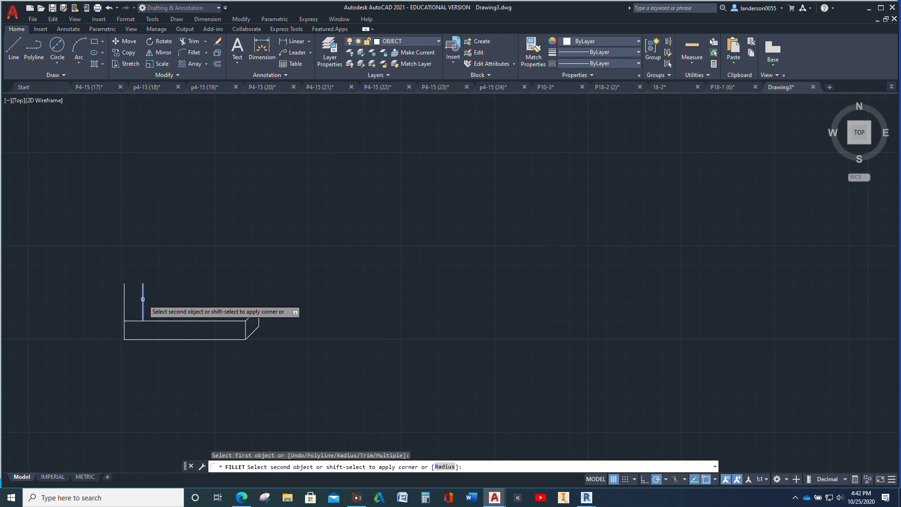
left_click(172, 322)
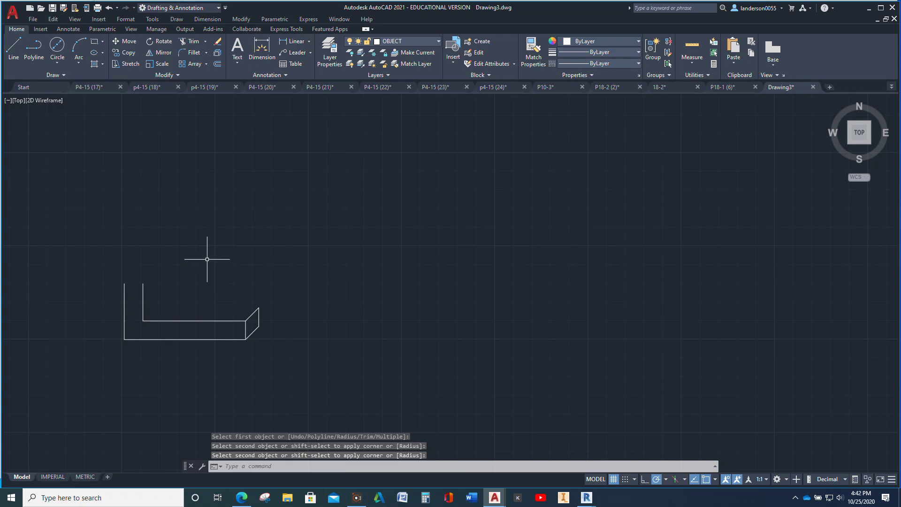
Draw a 0.75 edge receding at 45° from the inner corner
left_click(13, 47)
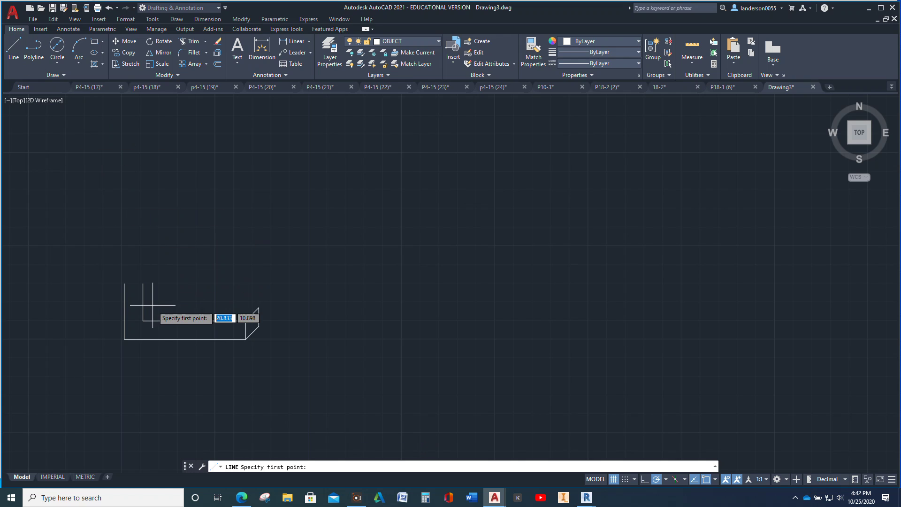
left_click(143, 321)
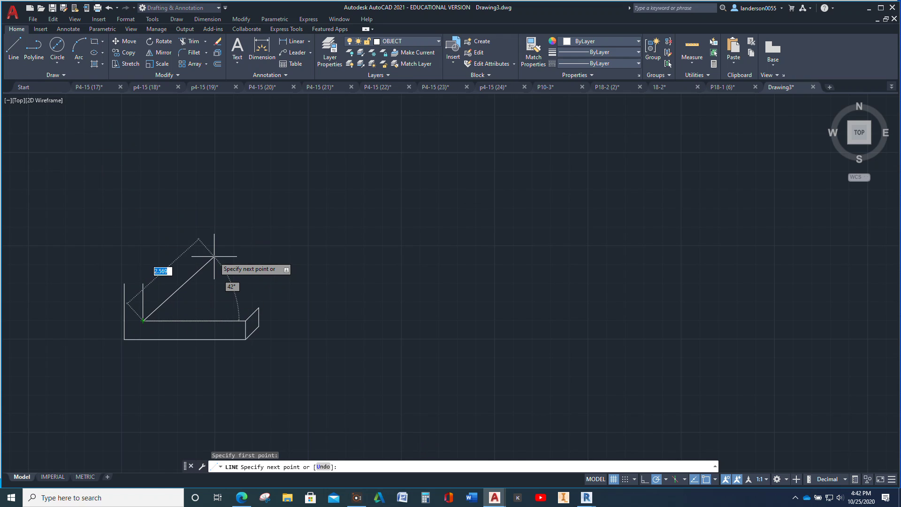
key("Tab")
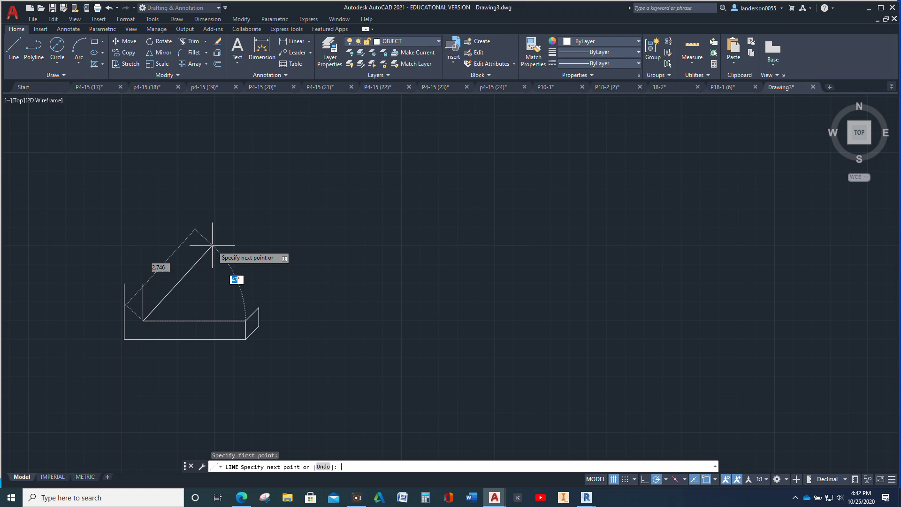
type("45")
key("Tab")
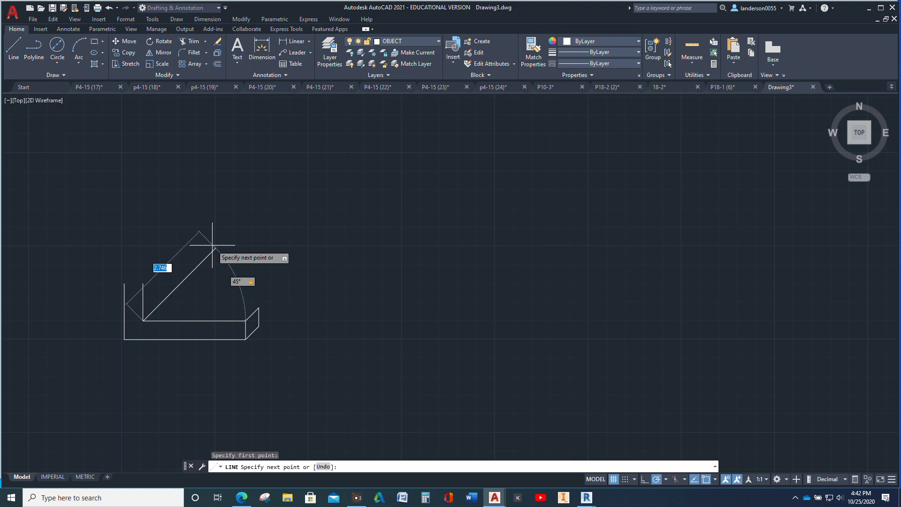
type("1.5")
key("BackSpace")
type(".75")
key("Return")
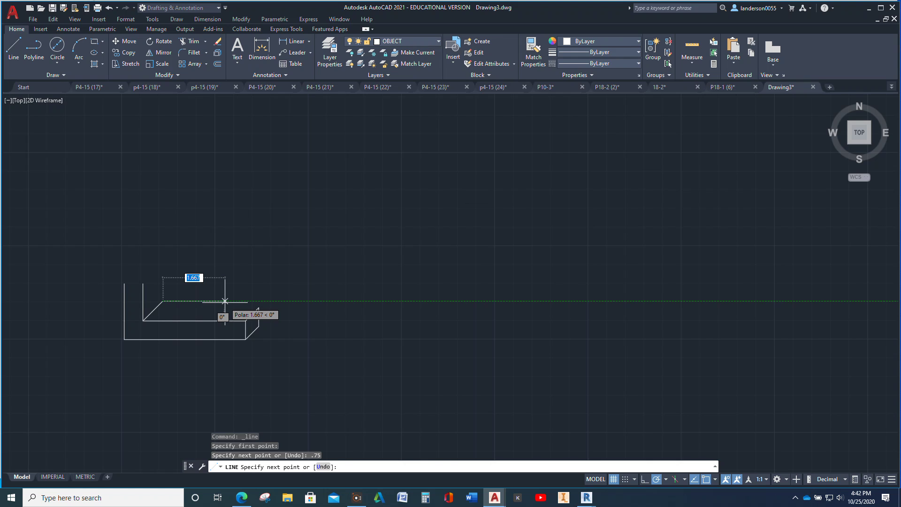
Continue with a 2.5 back edge and a closing edge to the base's right corner
type("2.5")
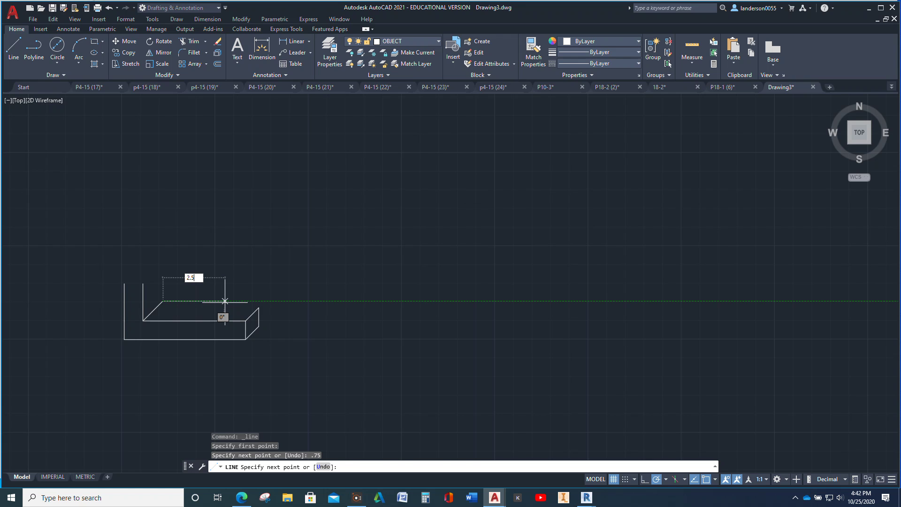
key("Return")
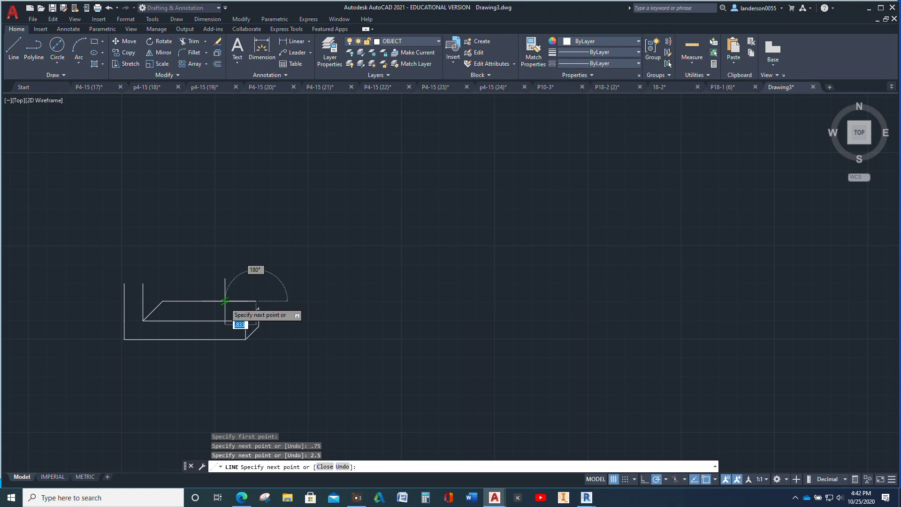
scroll(244, 310, "up", 3)
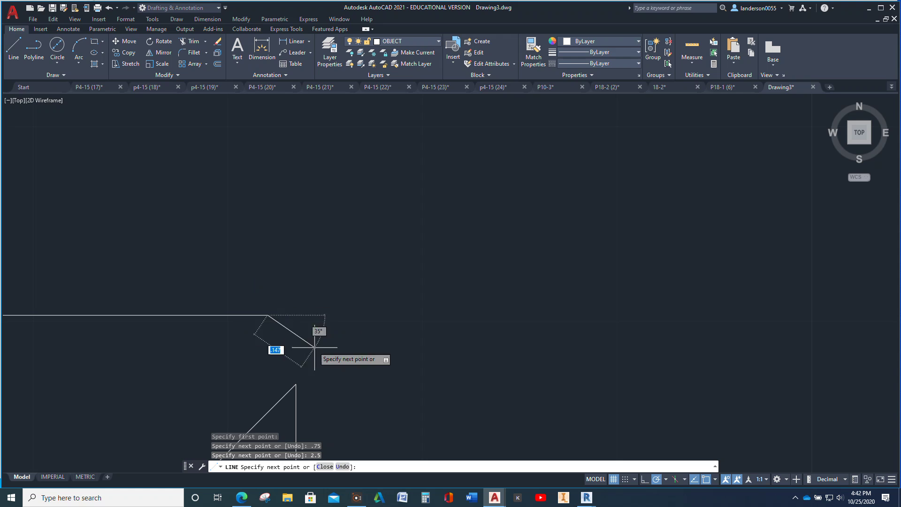
left_click(296, 384)
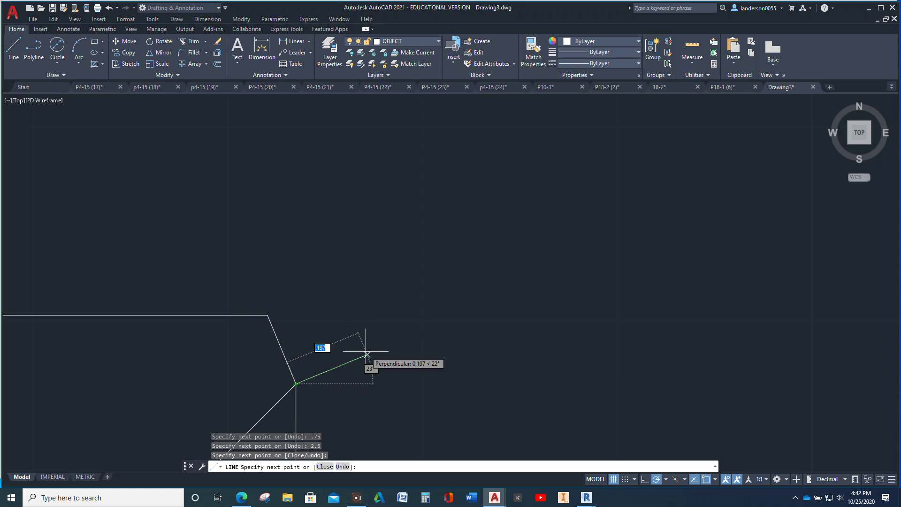
key("Escape")
scroll(421, 322, "down", 3)
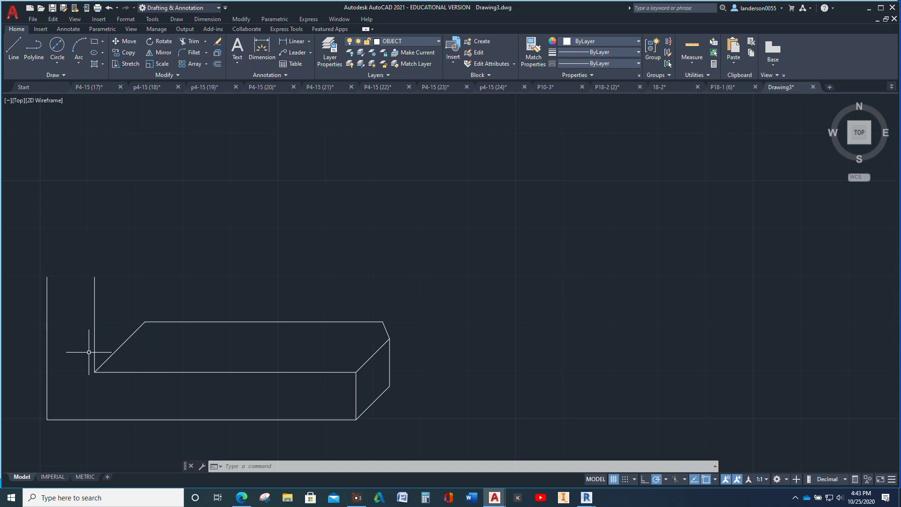
mouse_move(94, 351)
Copy the inner upright edge to the top face's back-left corner
left_click(94, 345)
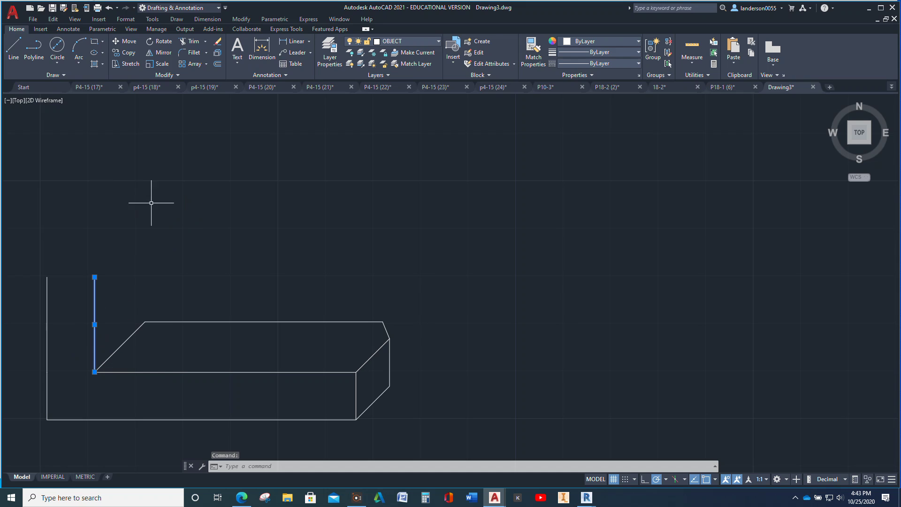
left_click(130, 54)
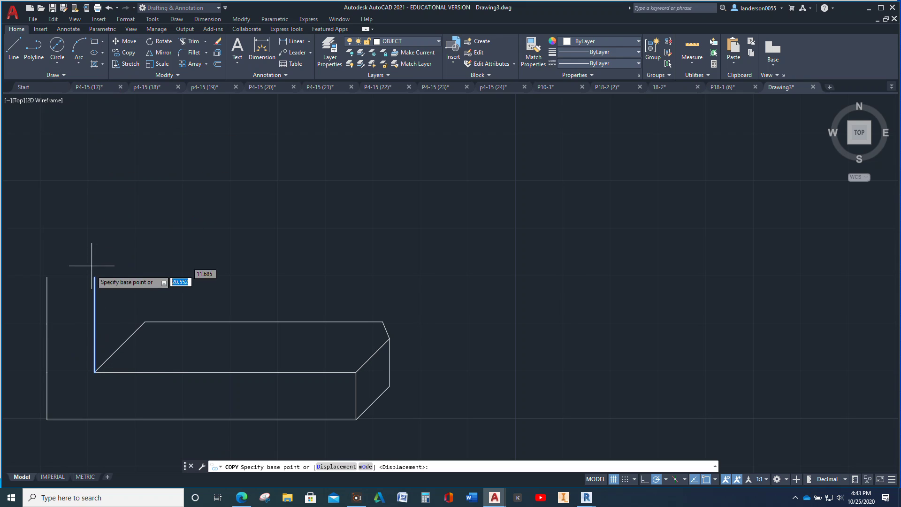
left_click(94, 372)
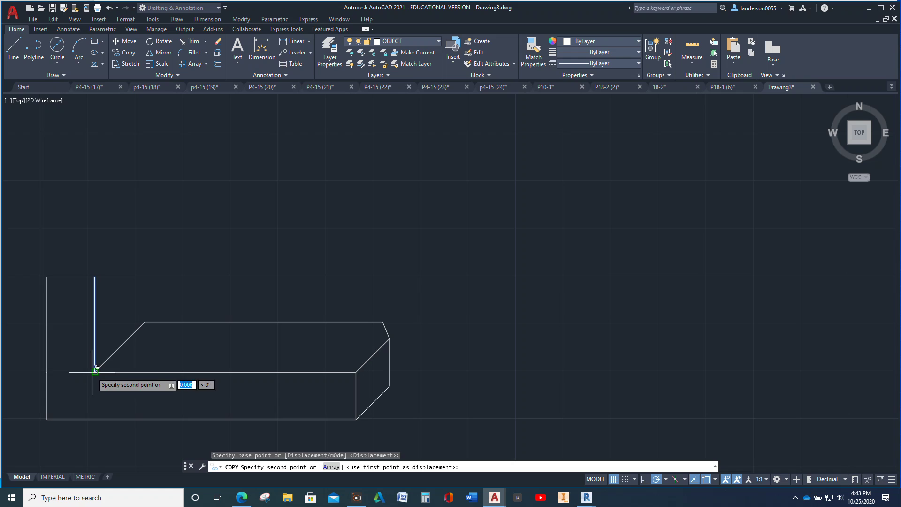
left_click(145, 321)
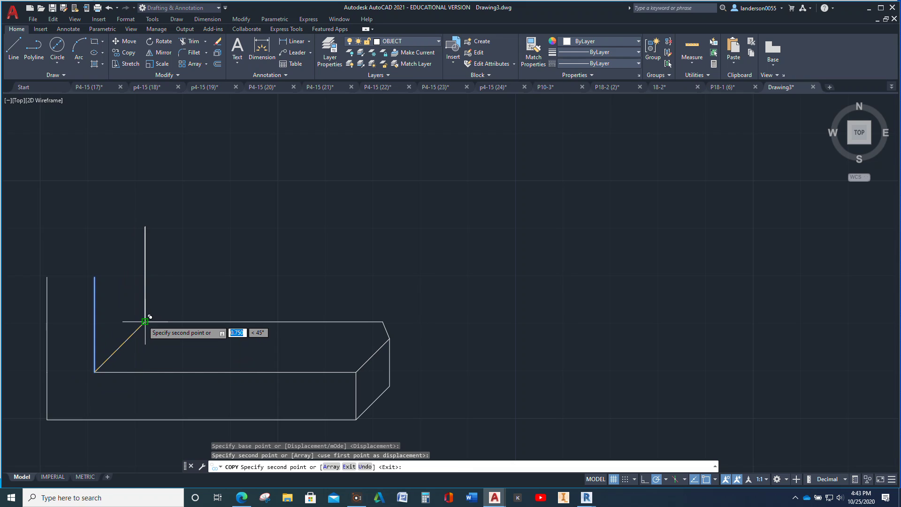
key("Escape")
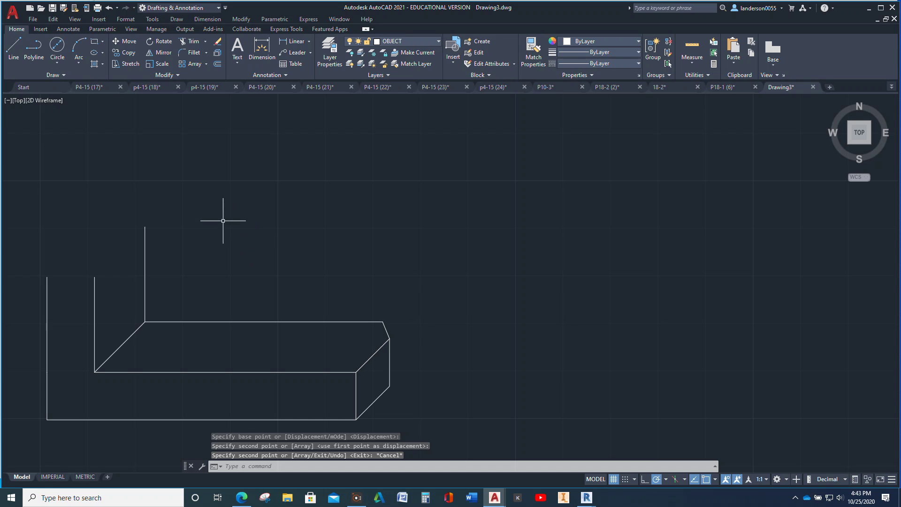
Stretch the inner and outer left uprights' top ends down to 0.5 height
left_click(95, 303)
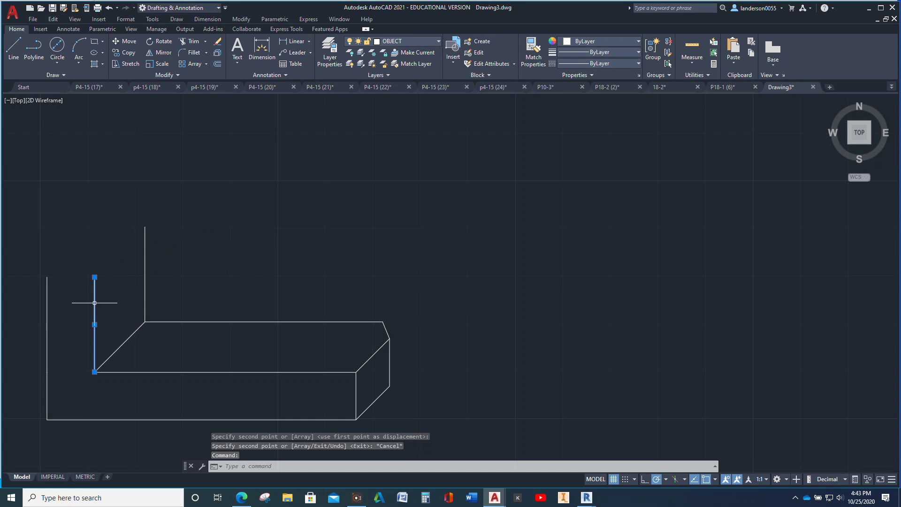
left_click(94, 277)
left_click(95, 323)
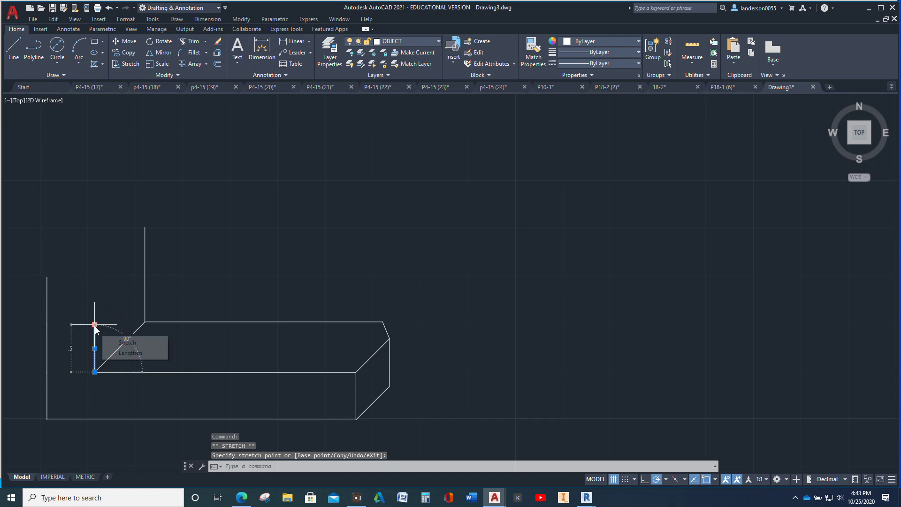
left_click(47, 303)
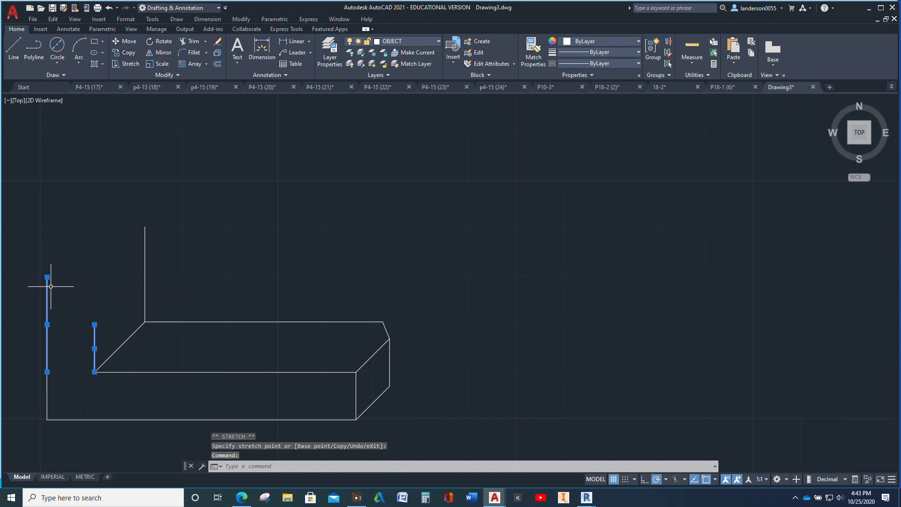
left_click(47, 278)
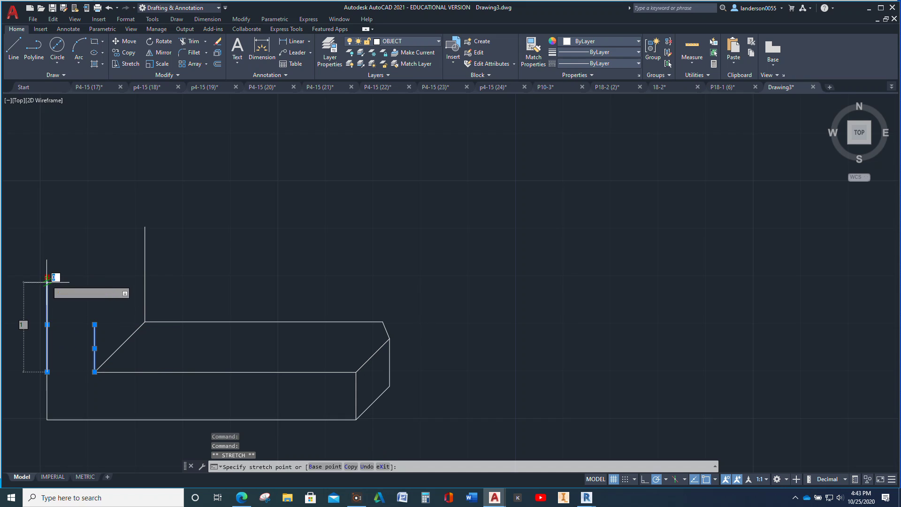
left_click(47, 324)
mouse_move(47, 326)
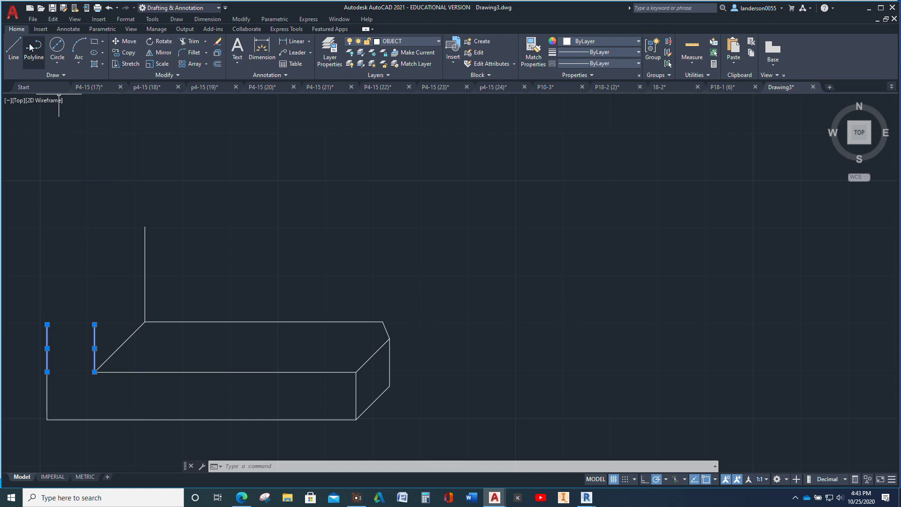
From the back upright's top, draw a .375 line at 135°, then a slanted edge to the base's inner corner
left_click(14, 47)
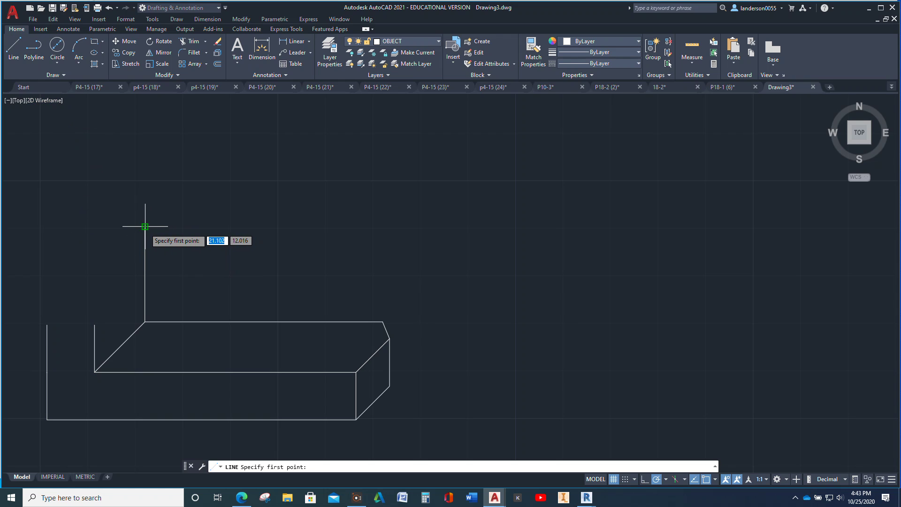
left_click(144, 228)
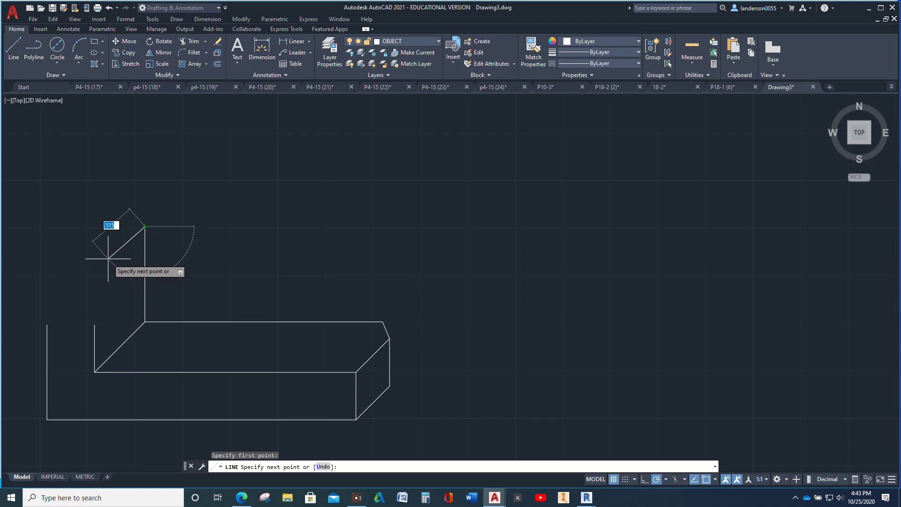
scroll(108, 259, "up", 4)
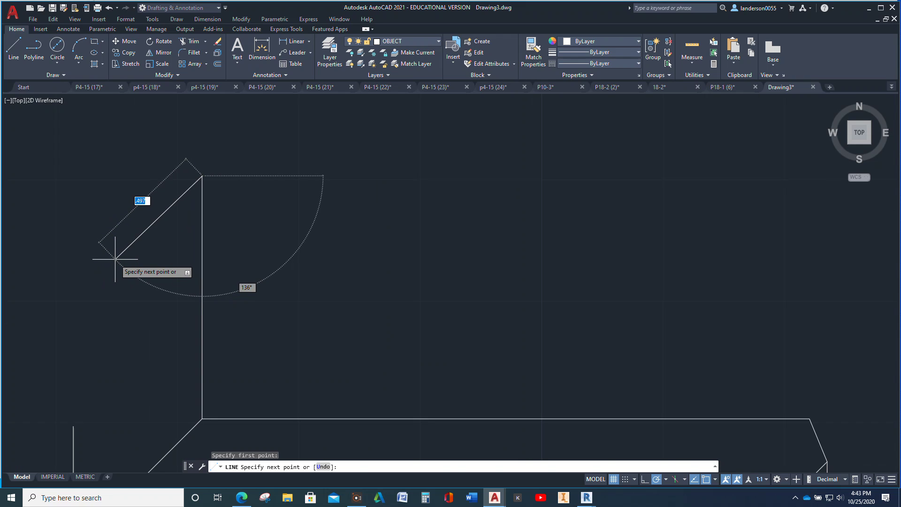
key("BackSpace")
type(".375")
key("Tab")
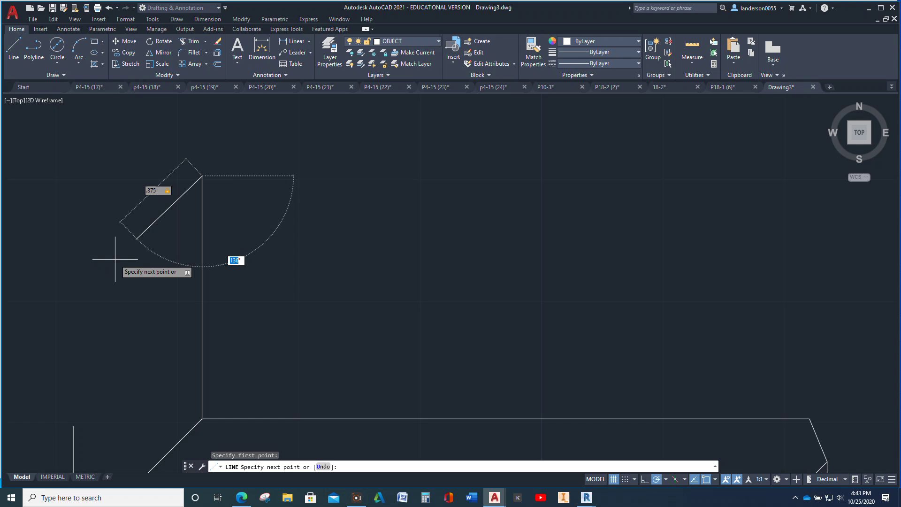
type("13")
key("Return")
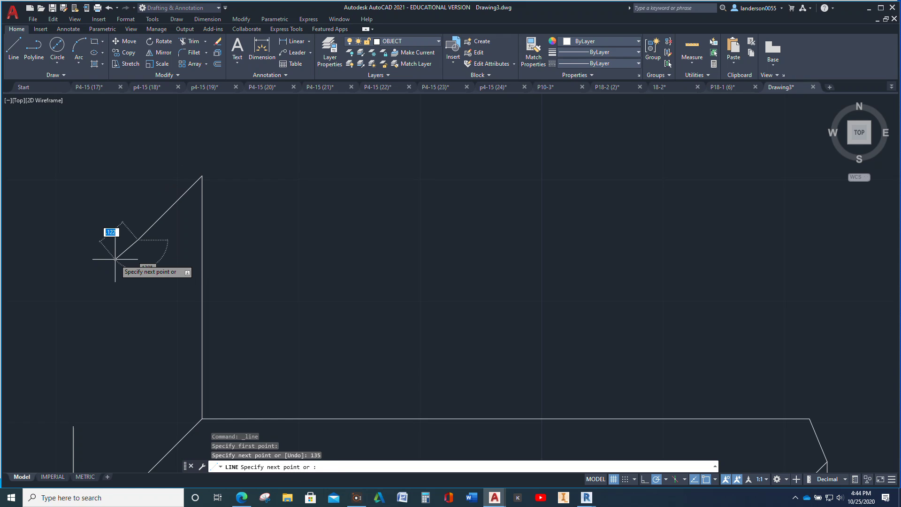
scroll(115, 259, "down", 4)
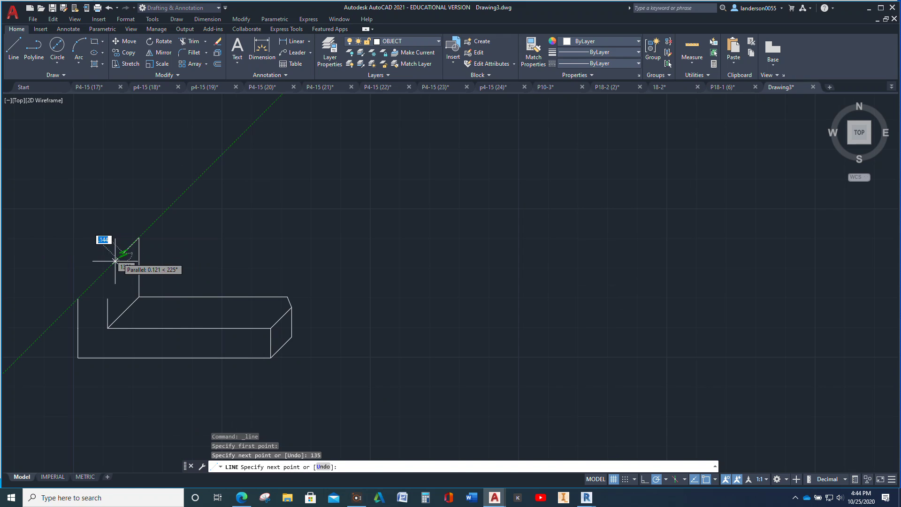
left_click(108, 298)
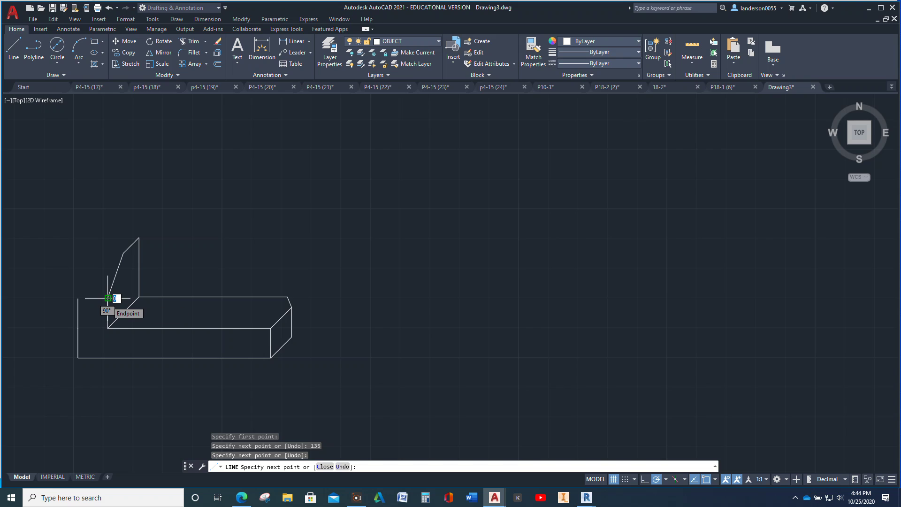
key("Escape")
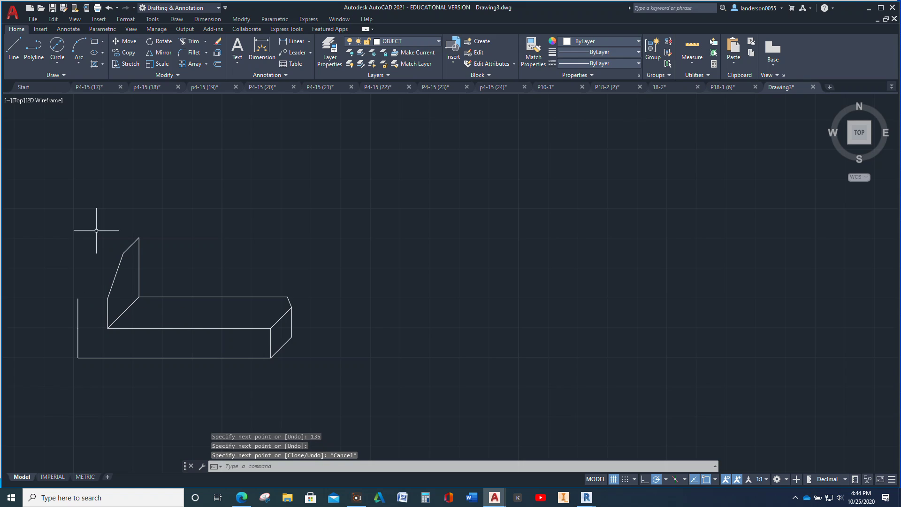
Copy the slanted edge and chamfer line from their lower end to the base's front-left corner
left_click(115, 280)
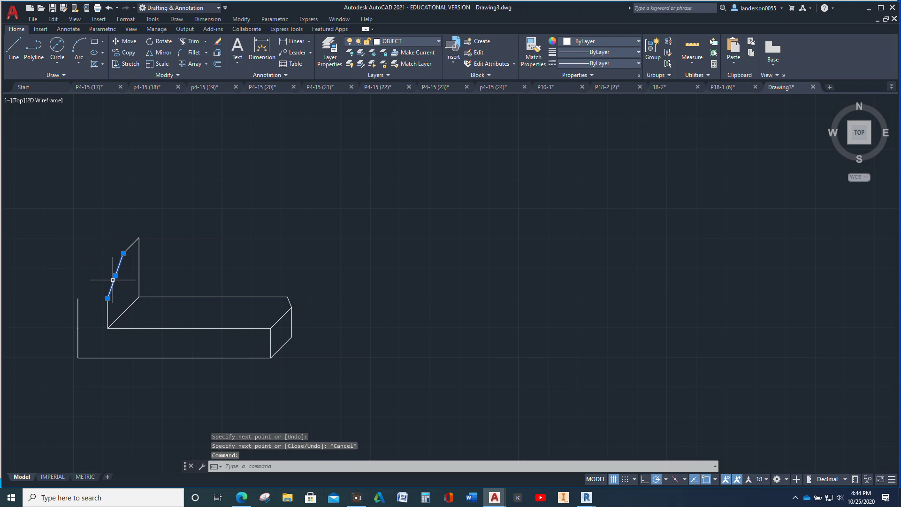
left_click(134, 243)
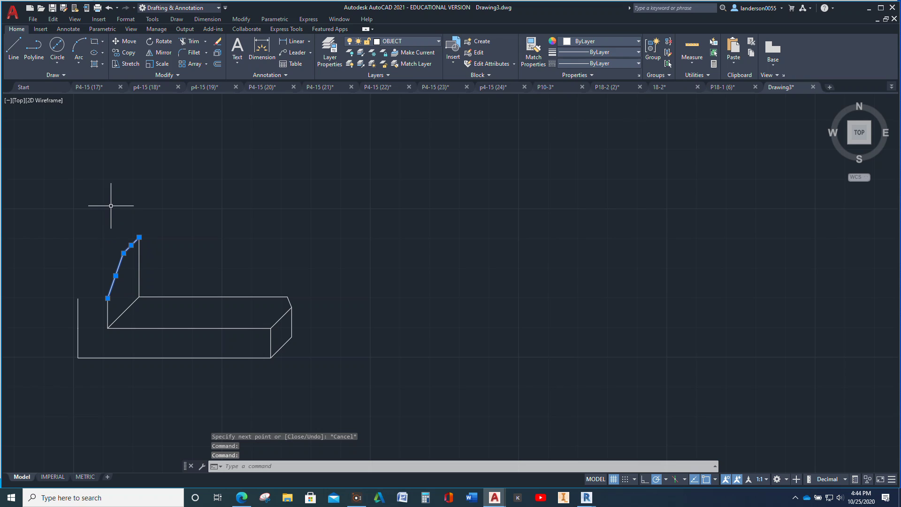
left_click(125, 52)
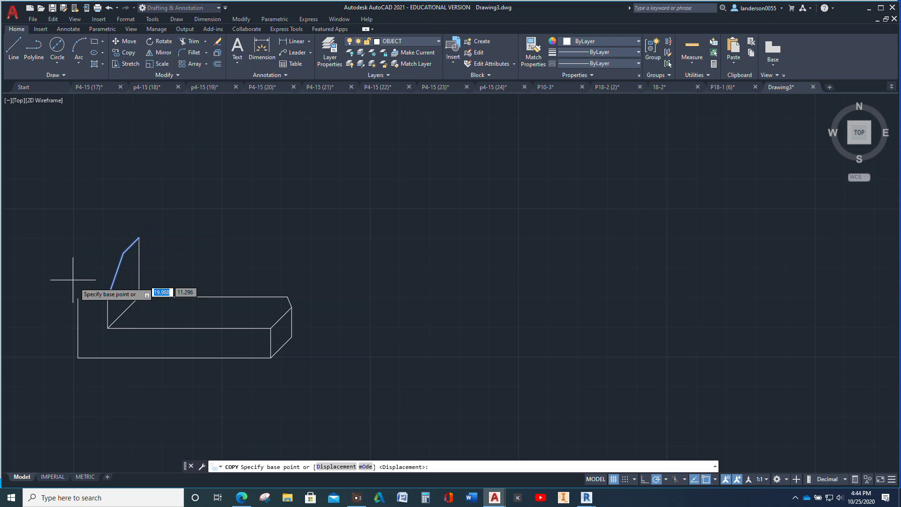
left_click(108, 297)
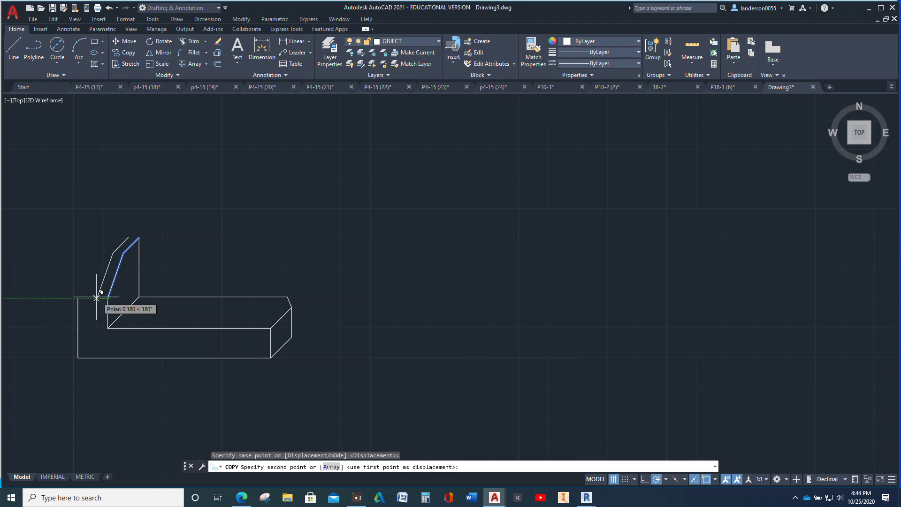
left_click(78, 297)
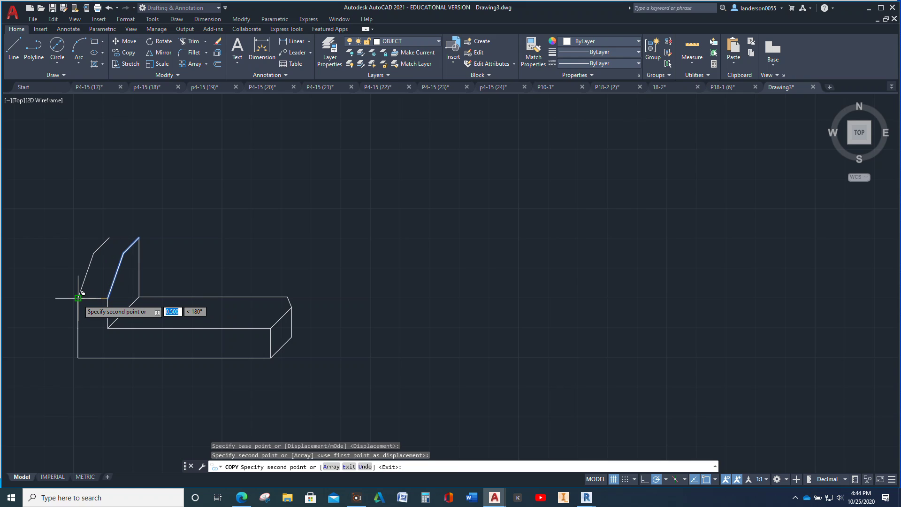
key("Return")
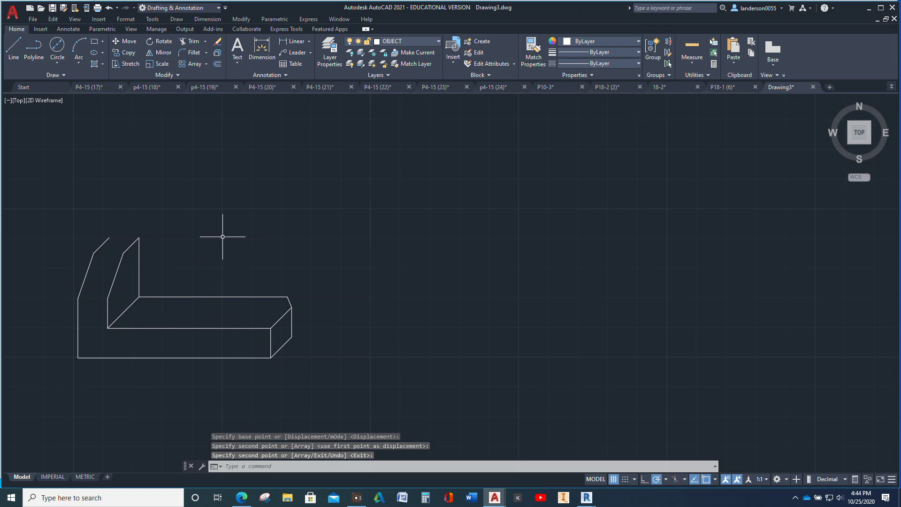
Draw a top edge line joining the two chamfer tops
left_click(14, 47)
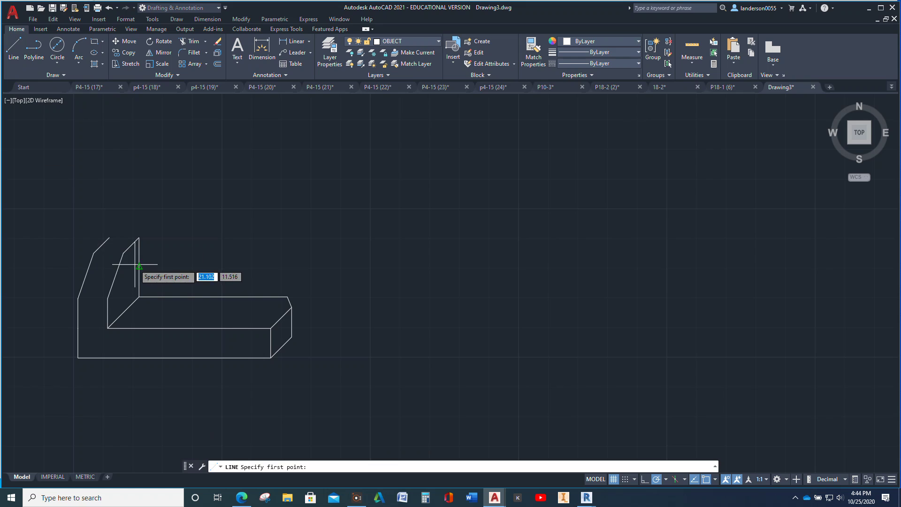
left_click(110, 238)
left_click(139, 237)
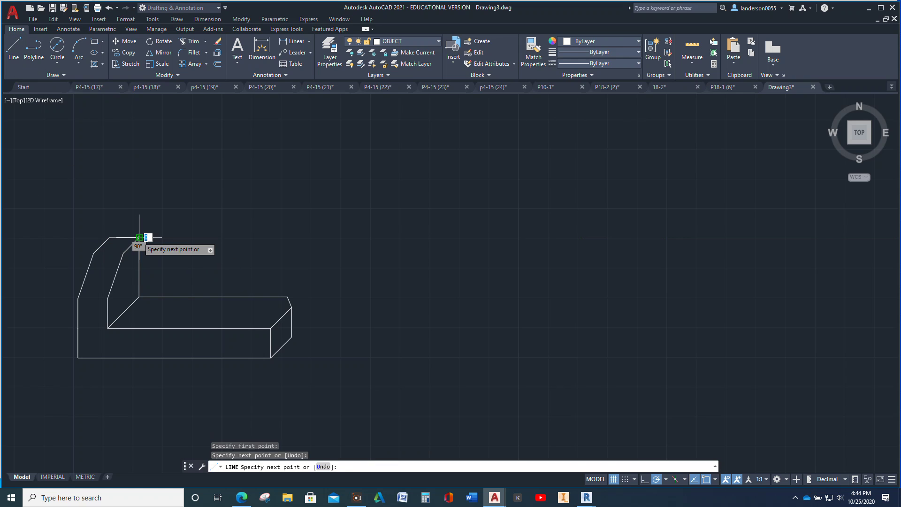
key("Return")
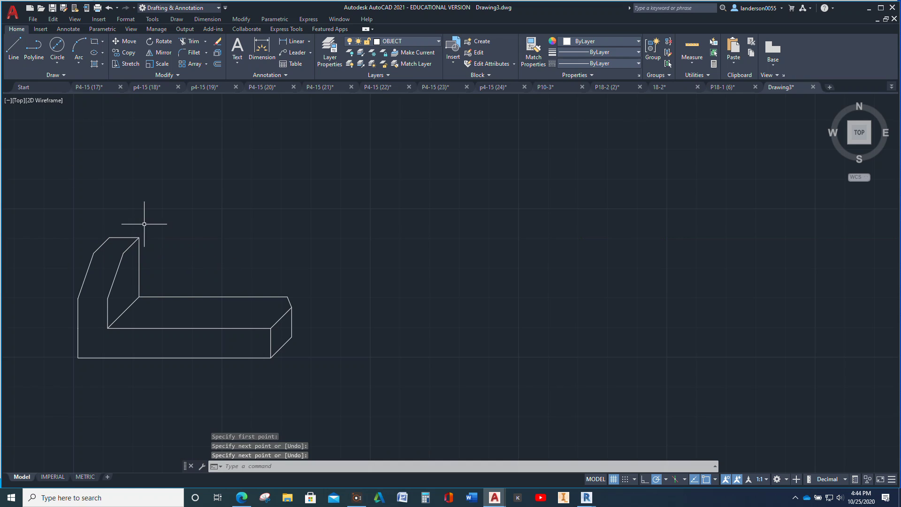
Copy the top edge down to the chamfer's lower corner and the base's inner corner
left_click(123, 238)
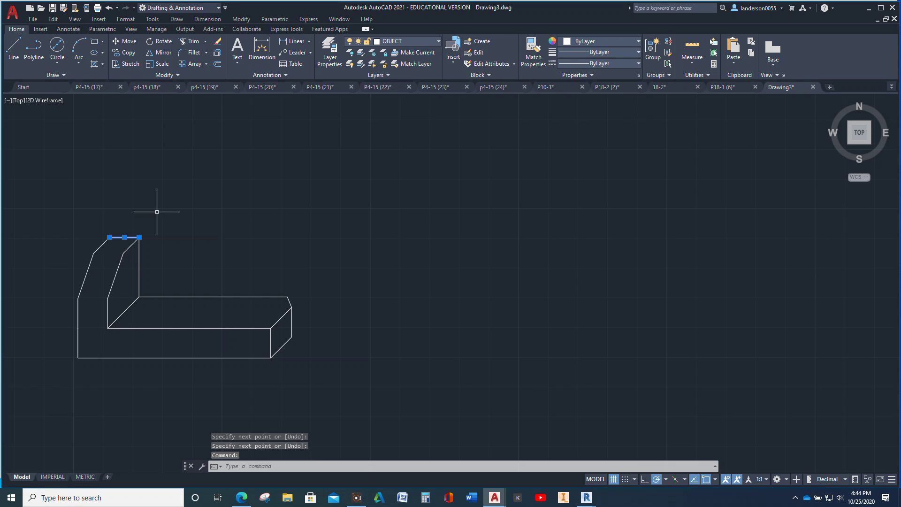
left_click(126, 53)
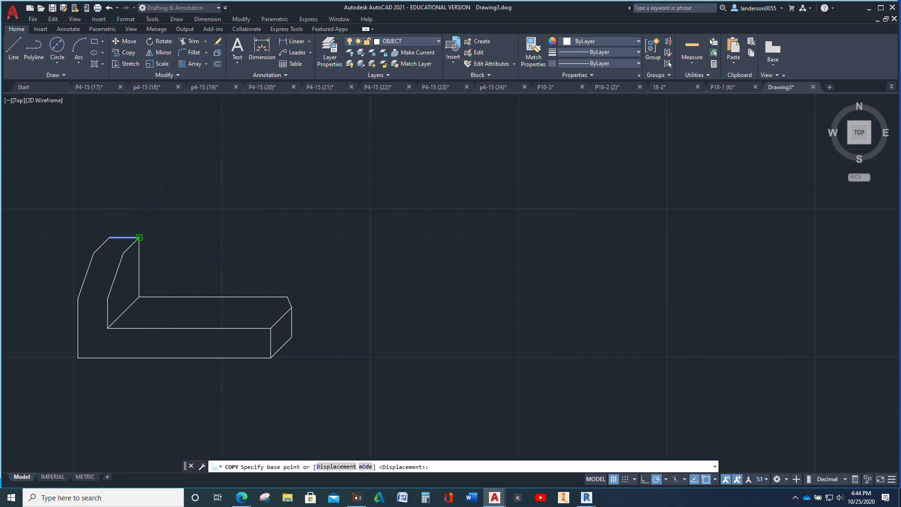
left_click(139, 238)
left_click(124, 253)
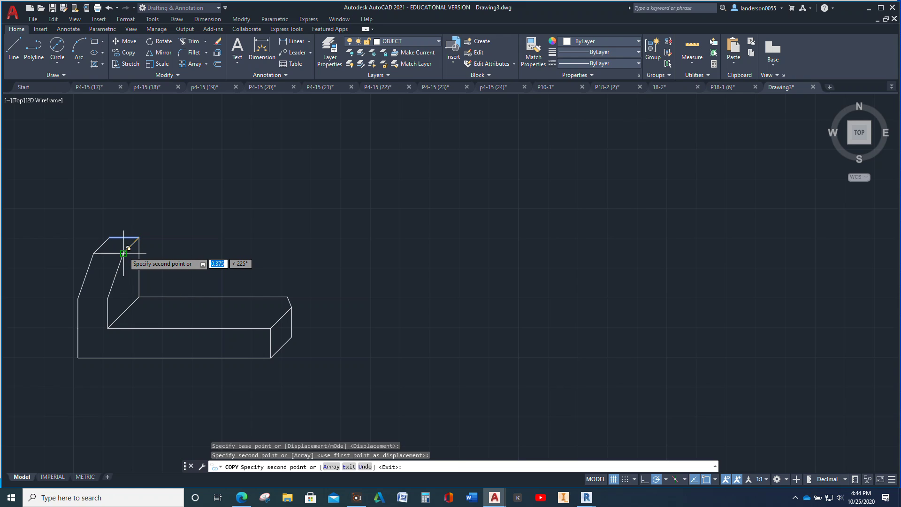
left_click(108, 298)
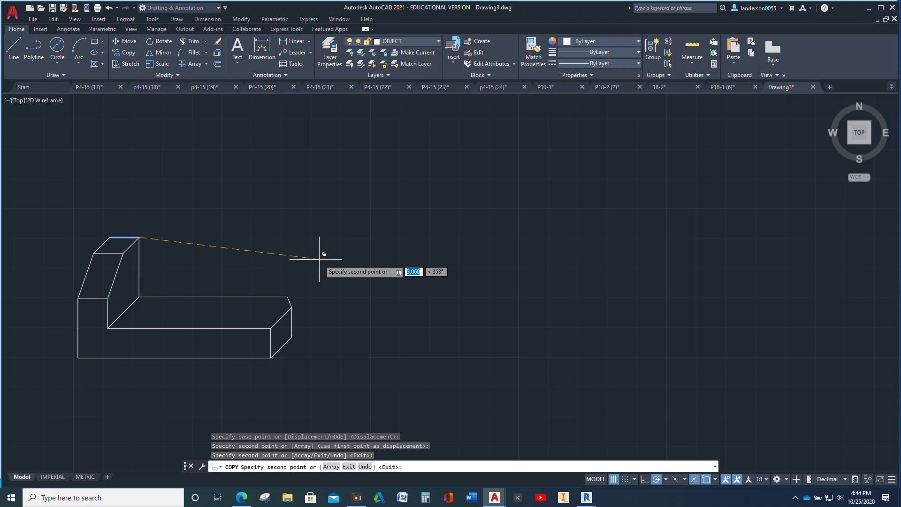
key("Escape")
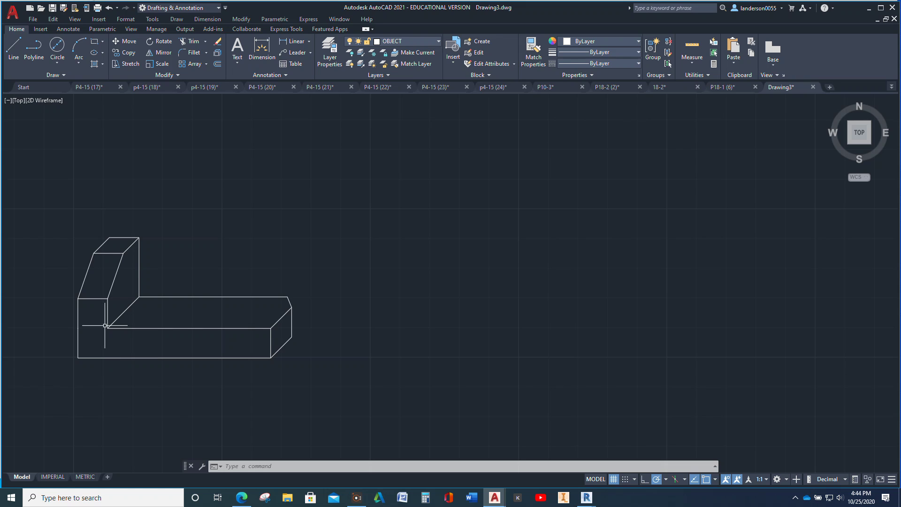
left_click(124, 312)
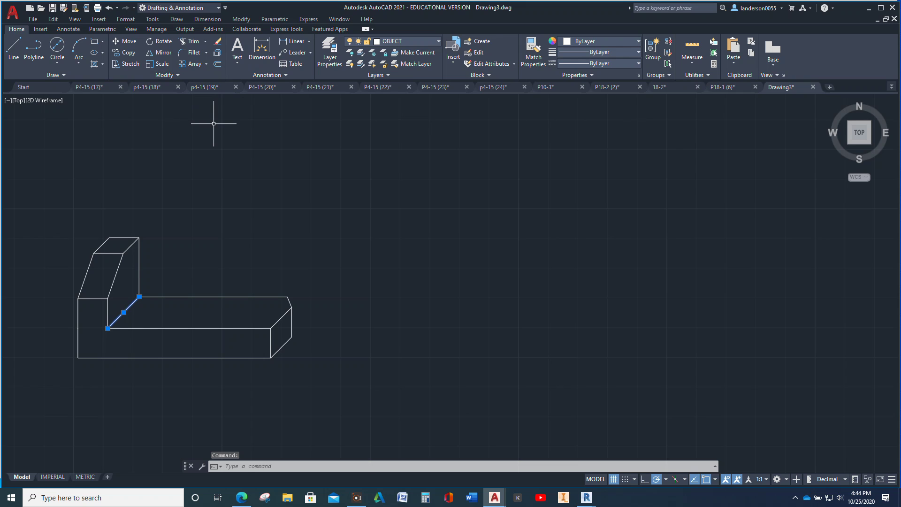
key("Escape")
key("Escape")
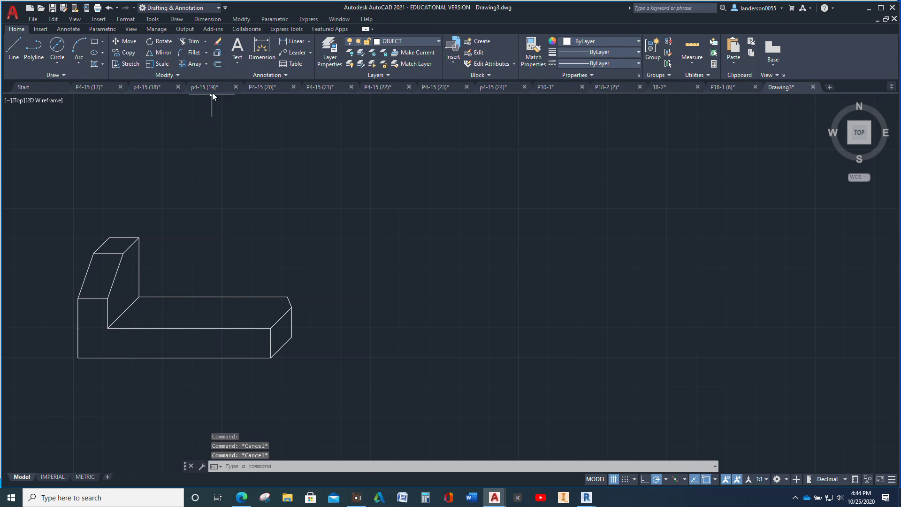
Attempt a 0.25 offset of the inner diagonal edge, then abandon it
left_click(218, 64)
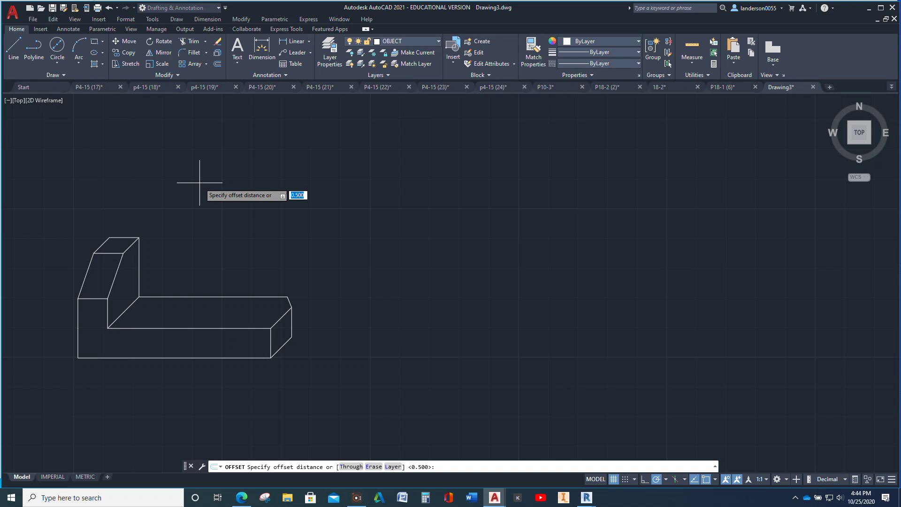
type(".25")
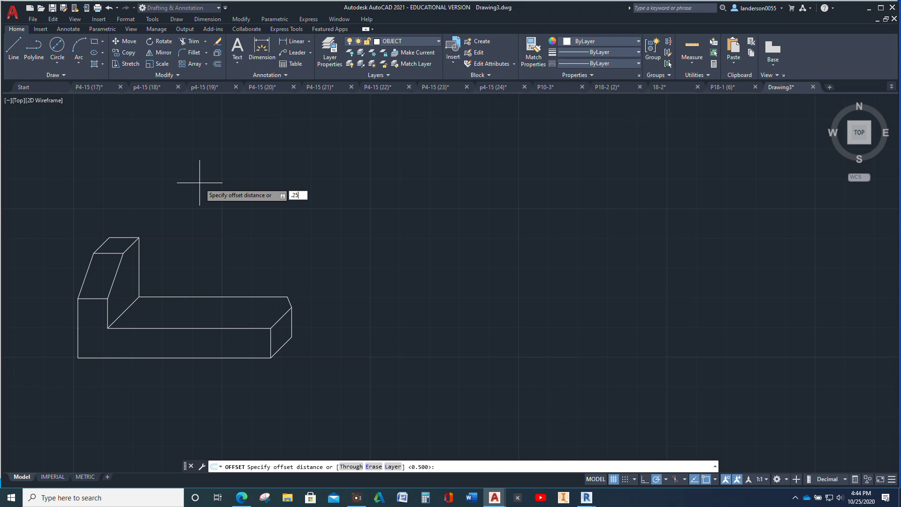
key("Return")
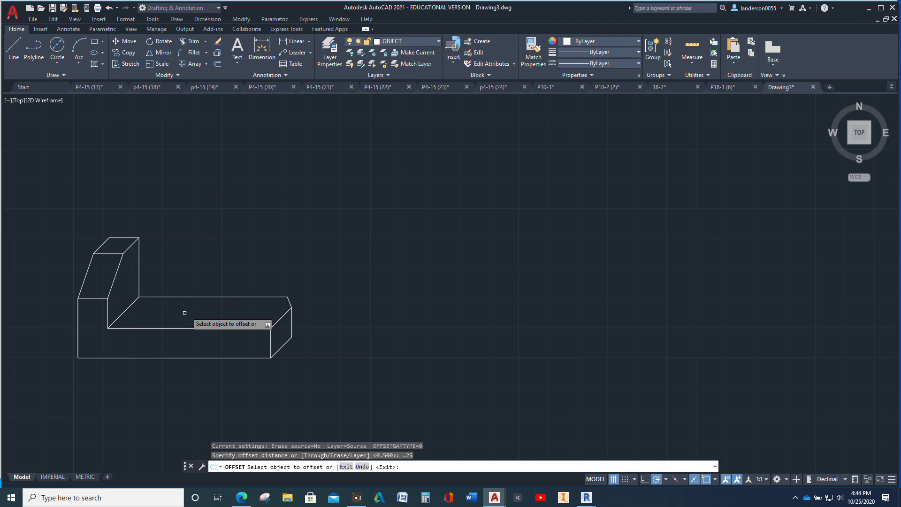
left_click(124, 312)
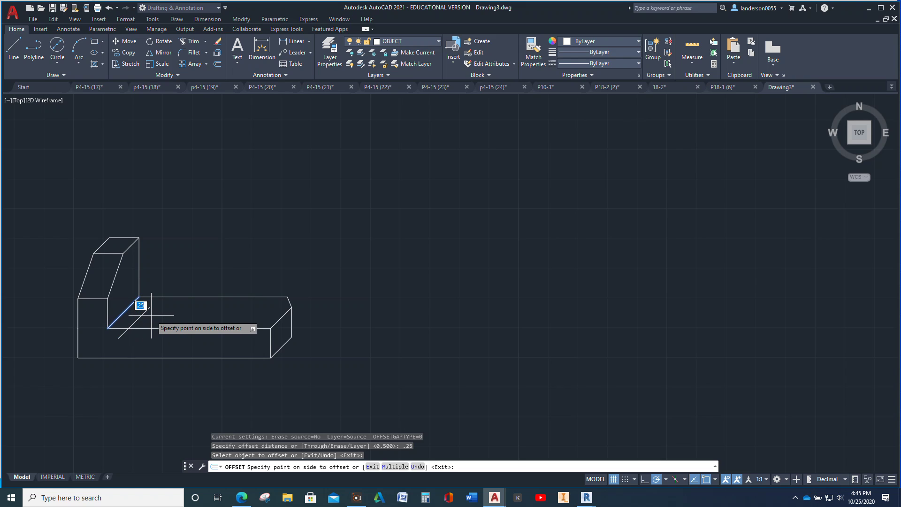
key("Escape")
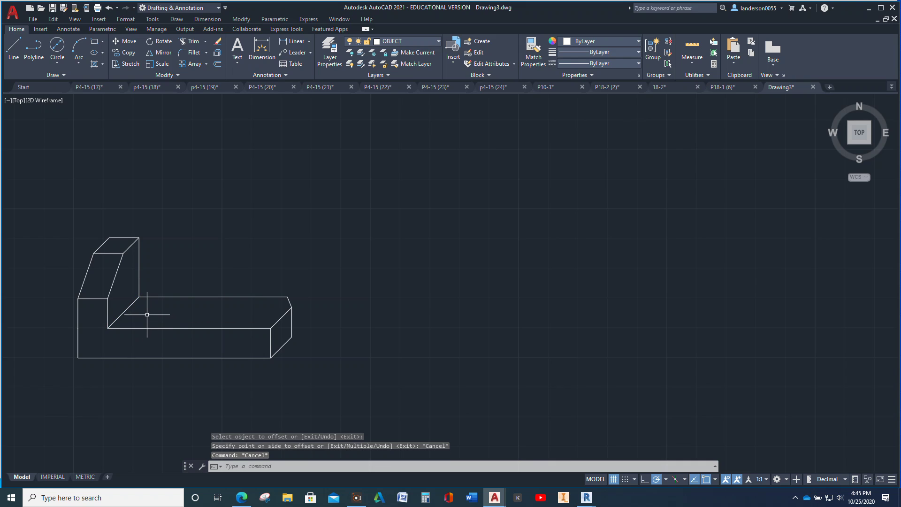
Copy the inner diagonal edge 0.25 to the right from its lower end
left_click(125, 312)
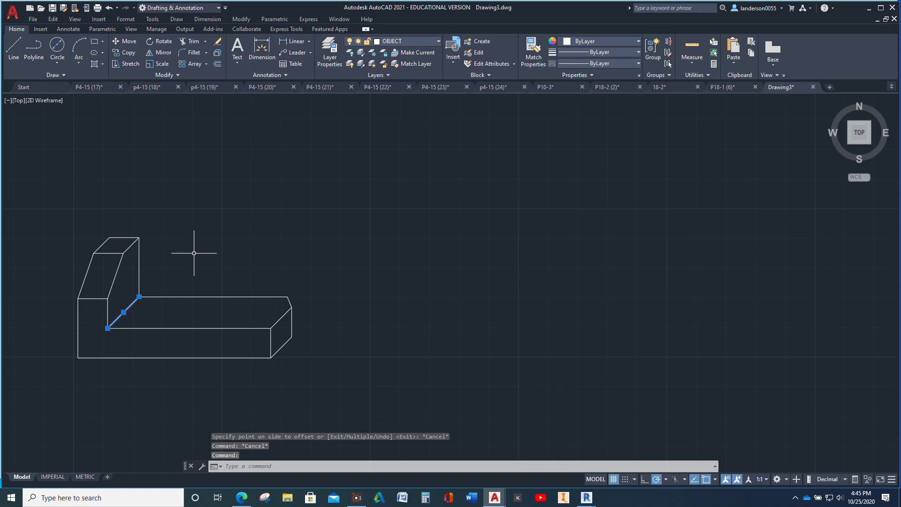
left_click(129, 52)
left_click(108, 327)
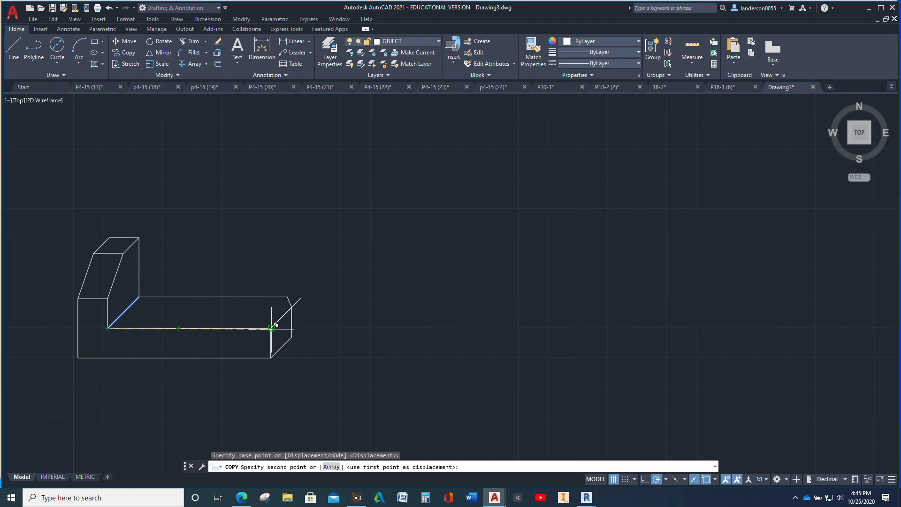
type(".25")
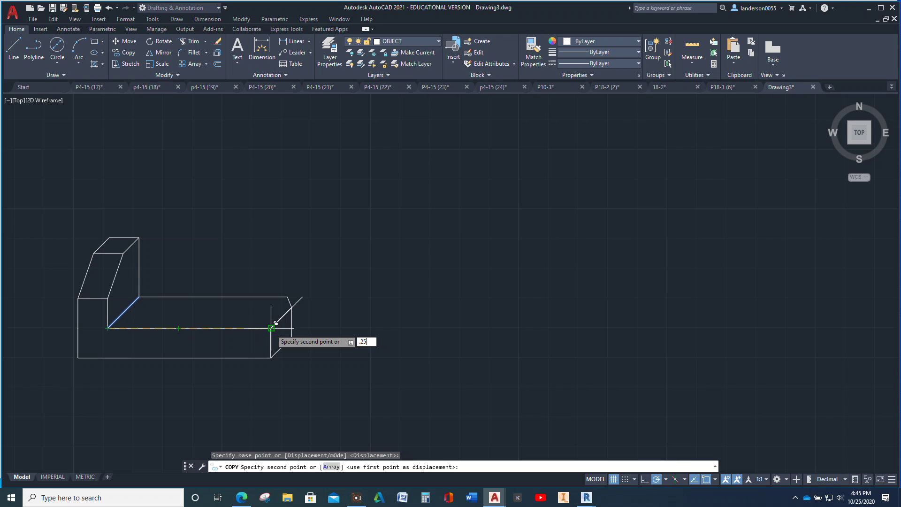
key("Return")
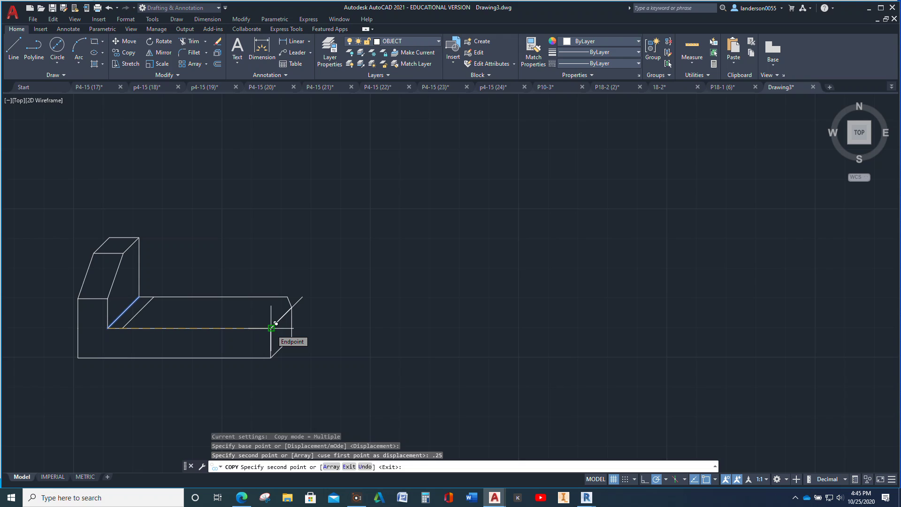
key("Escape")
key("Escape")
left_click(244, 328)
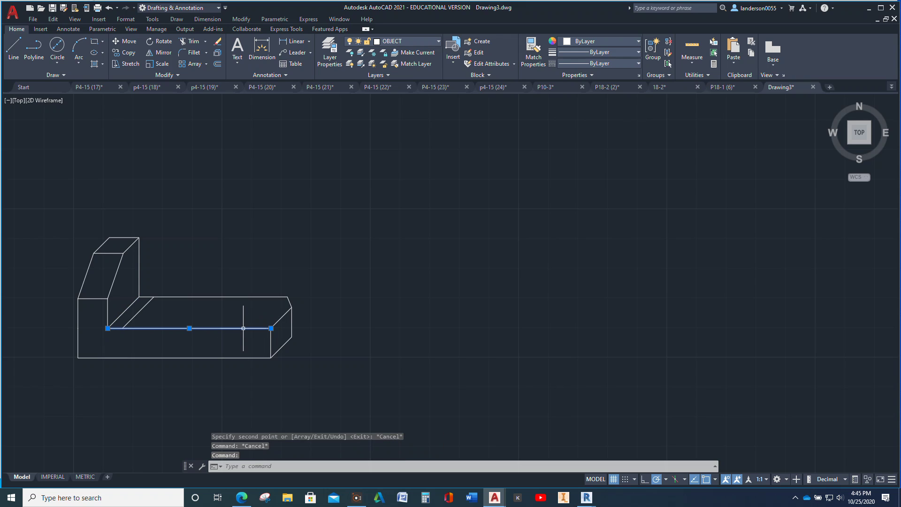
Copy the base's top edge line 0.125 and 0.5 back from its right endpoint
left_click(129, 53)
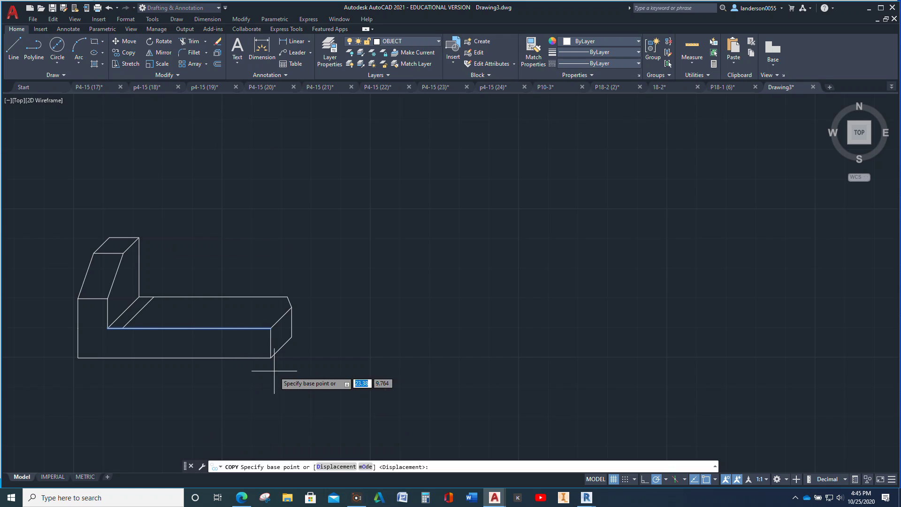
left_click(271, 328)
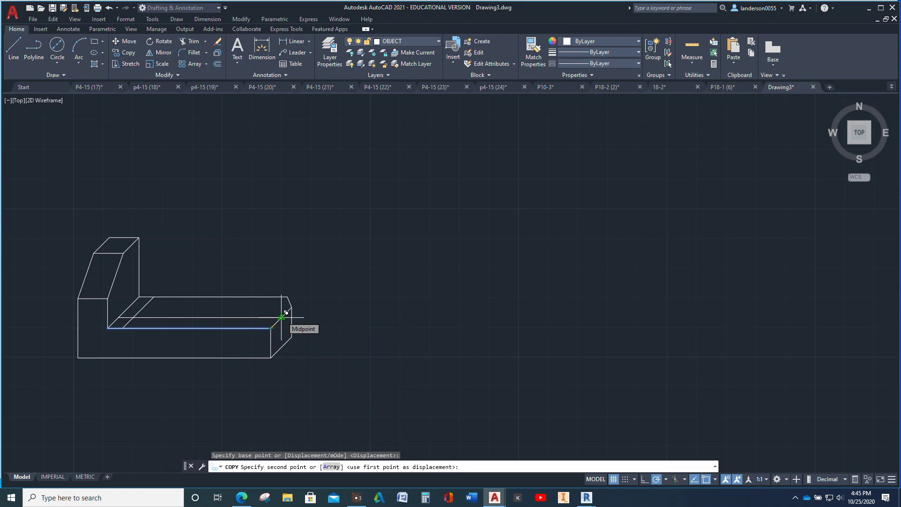
type(".12")
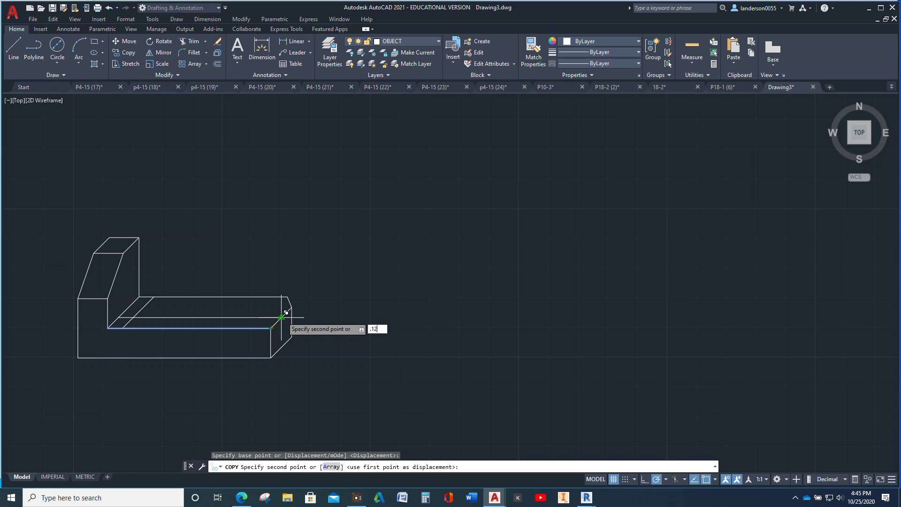
type("5")
key("Return")
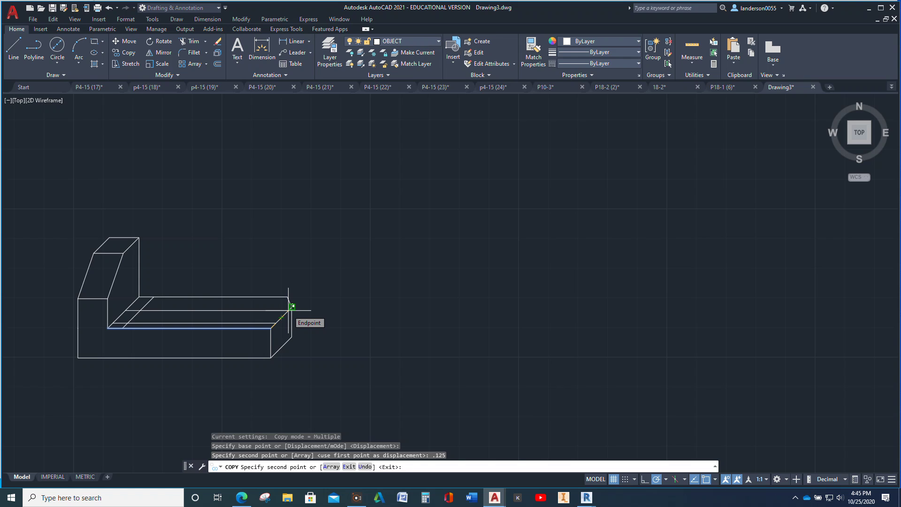
type(".5")
key("Return")
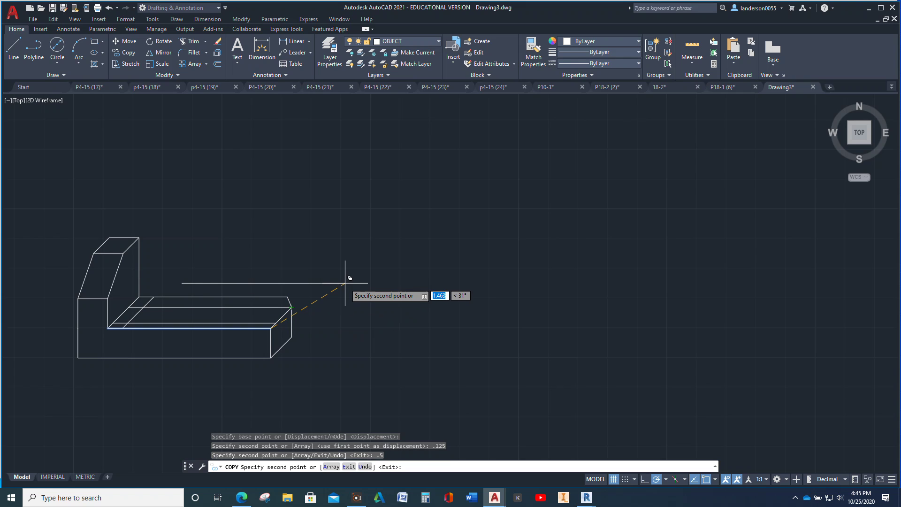
key("Escape")
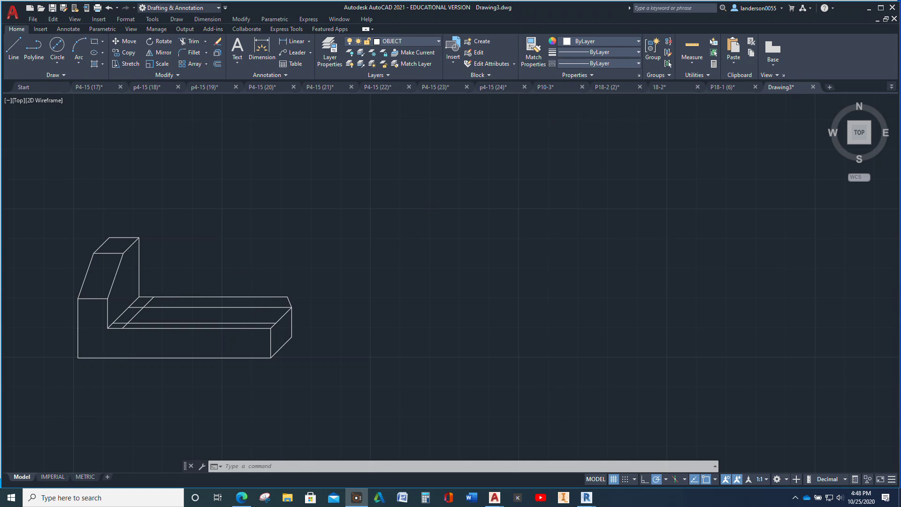
Delete the misplaced horizontal slot line
left_click(257, 308)
left_click(256, 307)
left_click(257, 307)
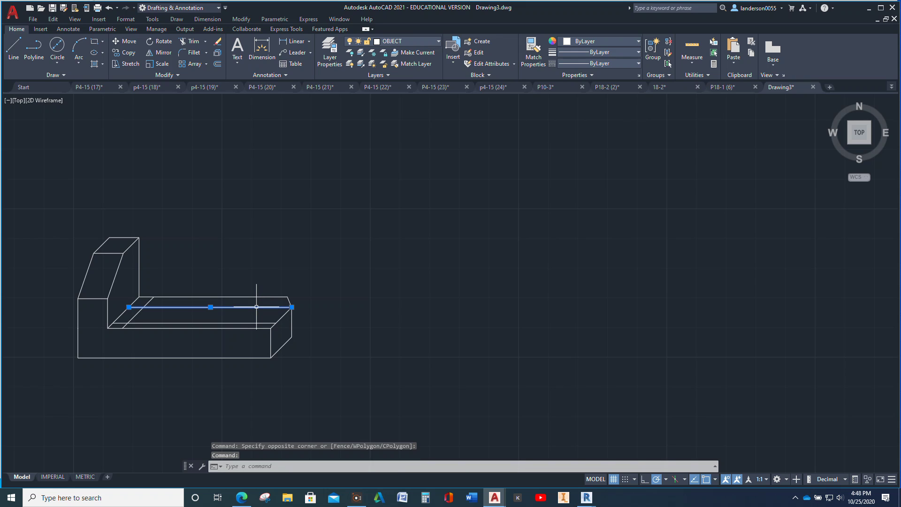
key("Delete")
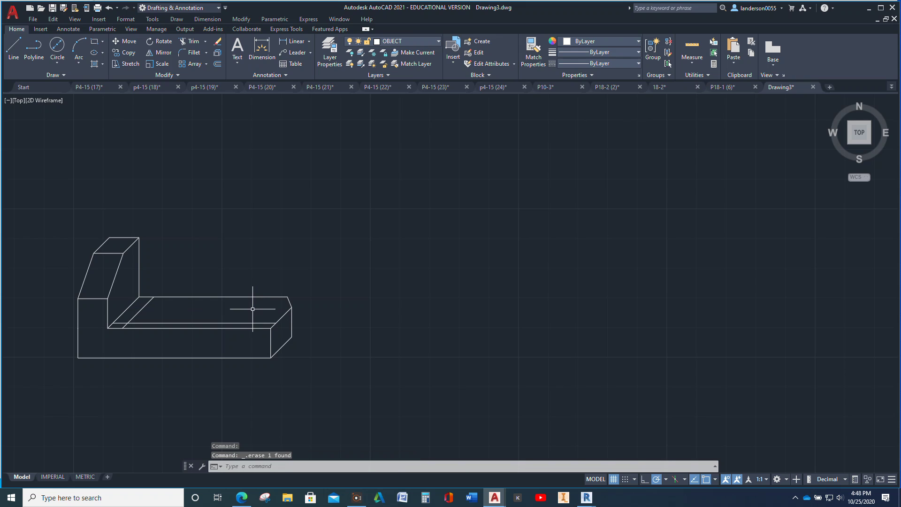
Copy the base top's inner edge line 0.5 back from its right endpoint
left_click(254, 323)
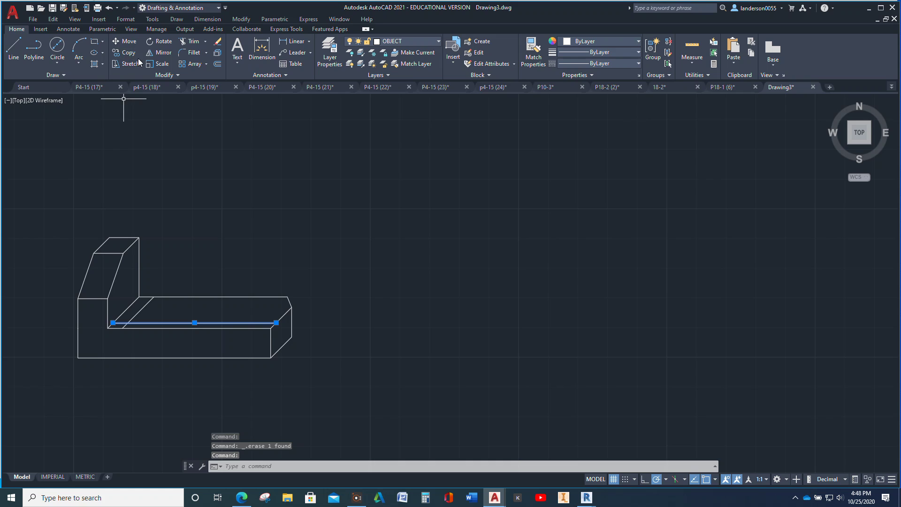
left_click(125, 52)
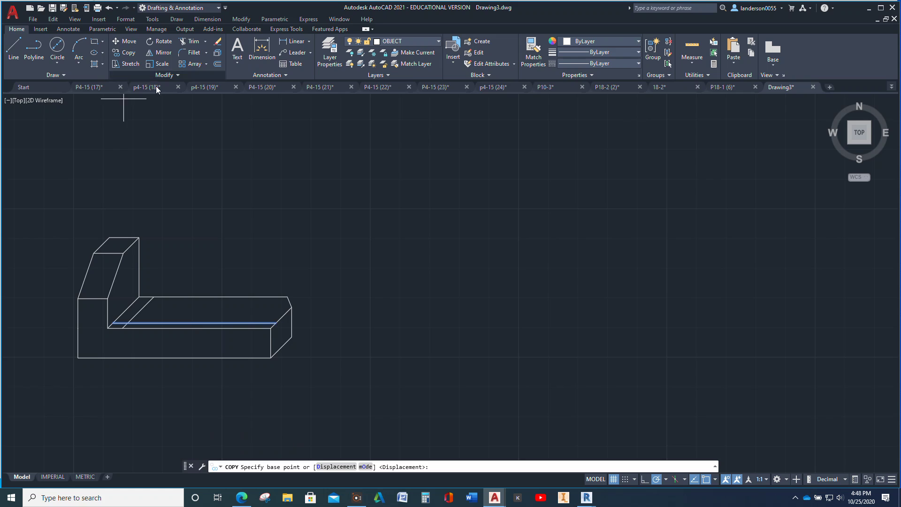
left_click(273, 326)
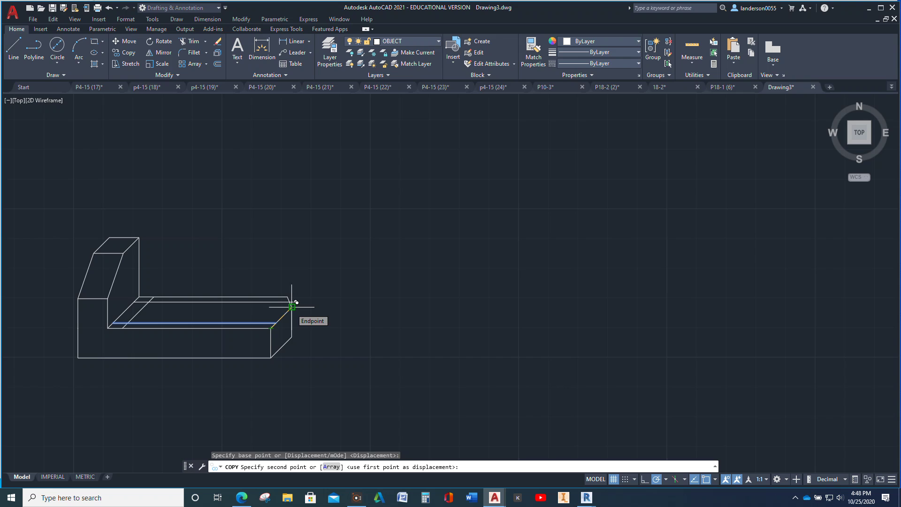
type(".5")
key("Return")
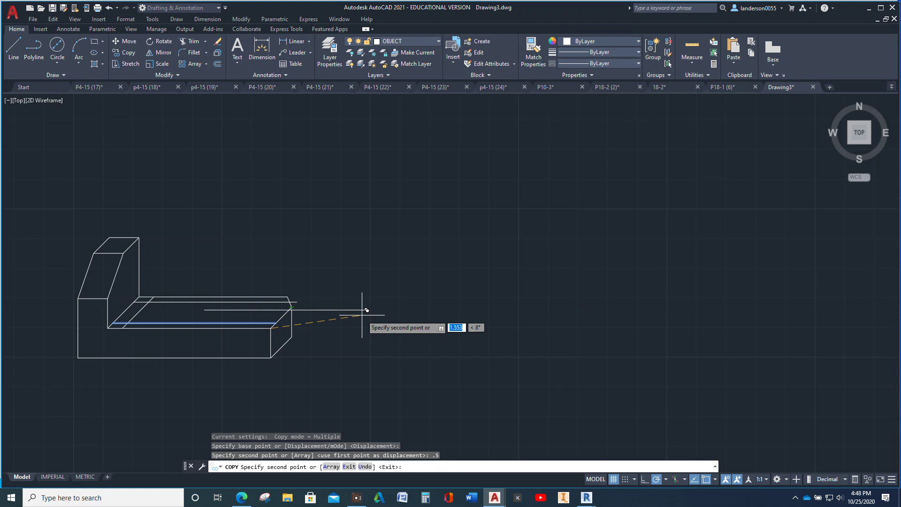
key("Escape")
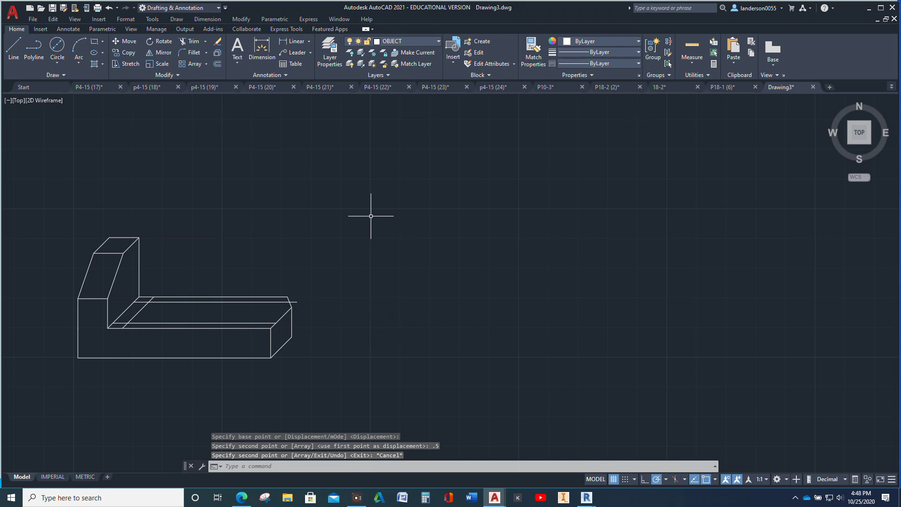
Fillet at radius 0 so the slot's left diagonal meets the back and front lines in sharp corners
left_click(197, 53)
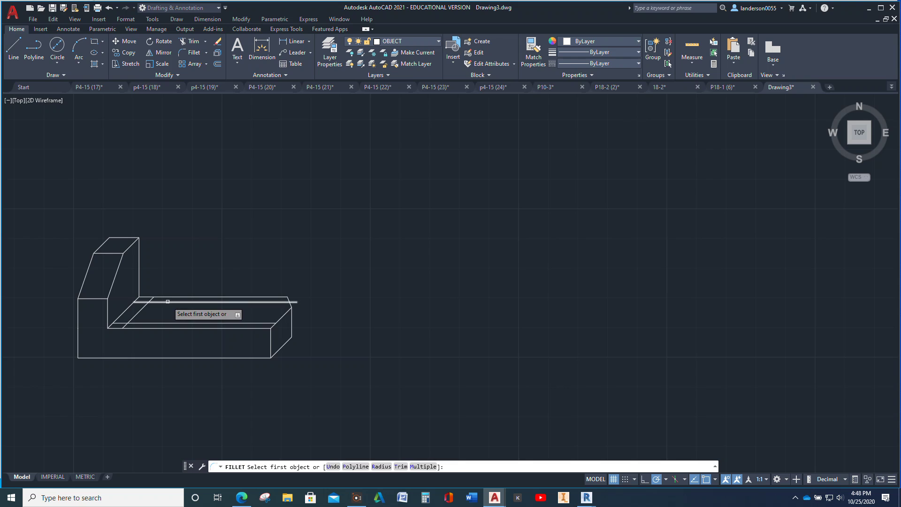
left_click(151, 303)
left_click(135, 316)
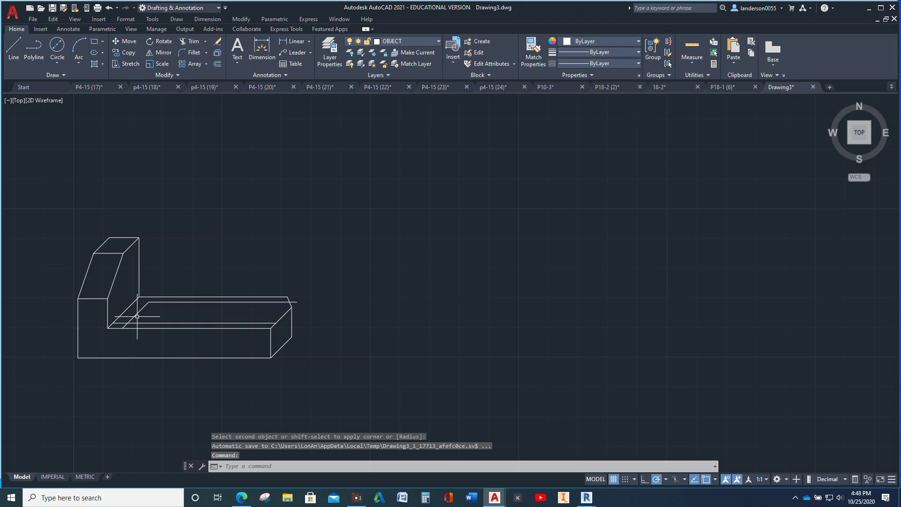
left_click(136, 315)
left_click(162, 323)
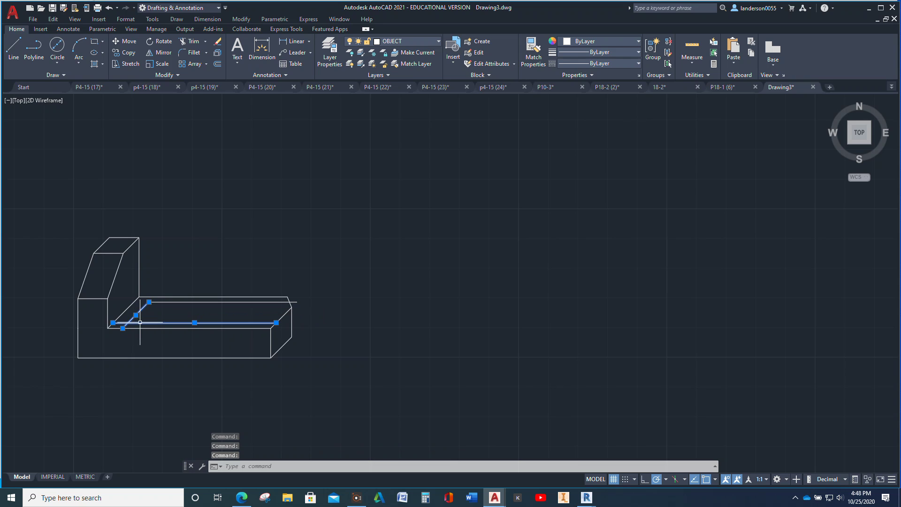
key("Return")
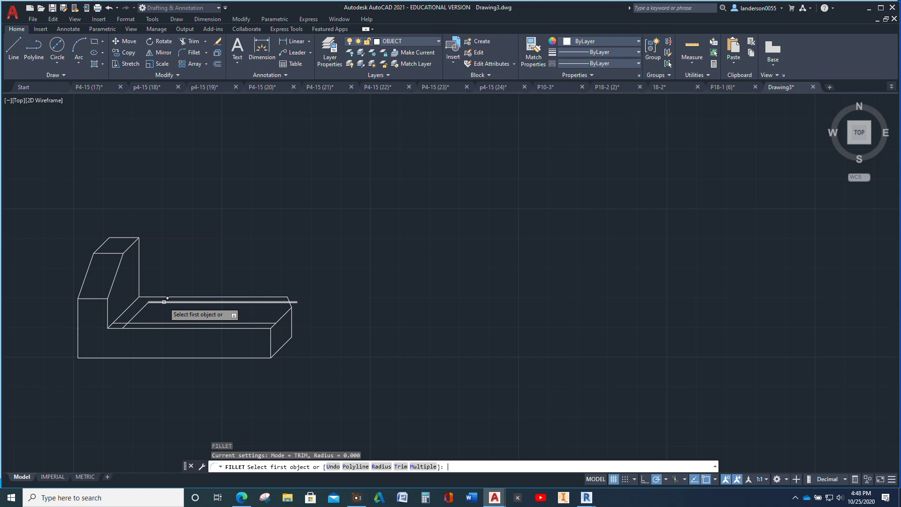
left_click(135, 316)
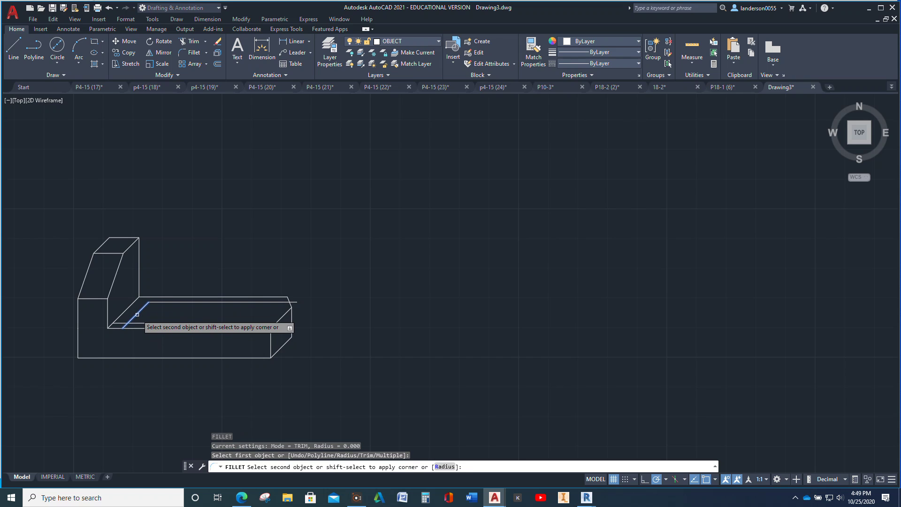
left_click(142, 324)
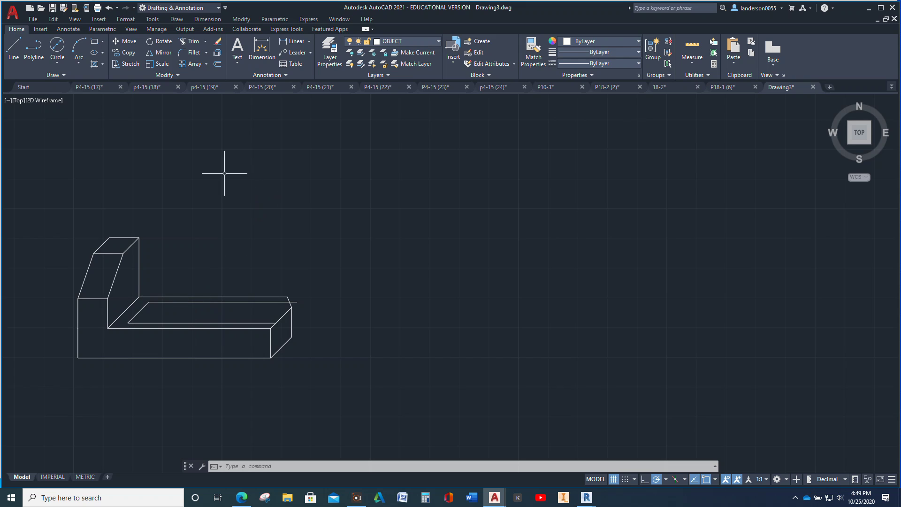
Copy the slot's left diagonal 2 units along the slot to form its right end
left_click(129, 51)
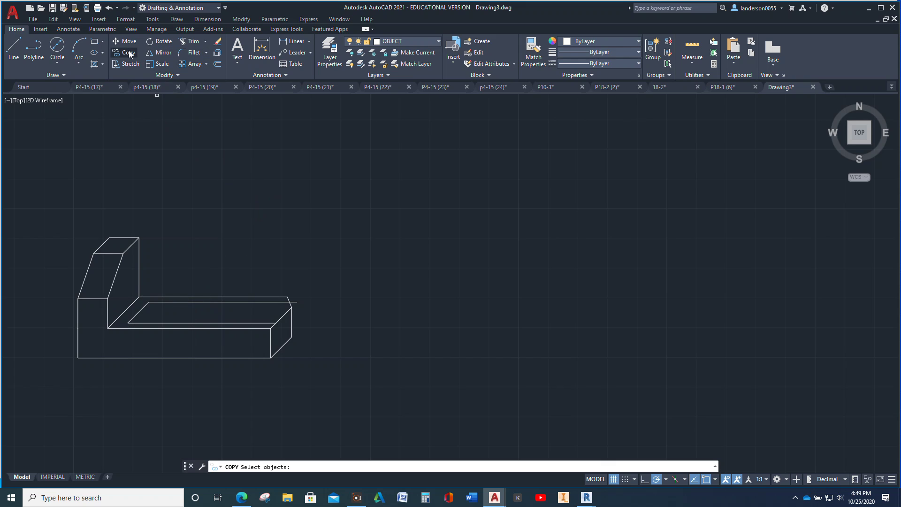
left_click(128, 306)
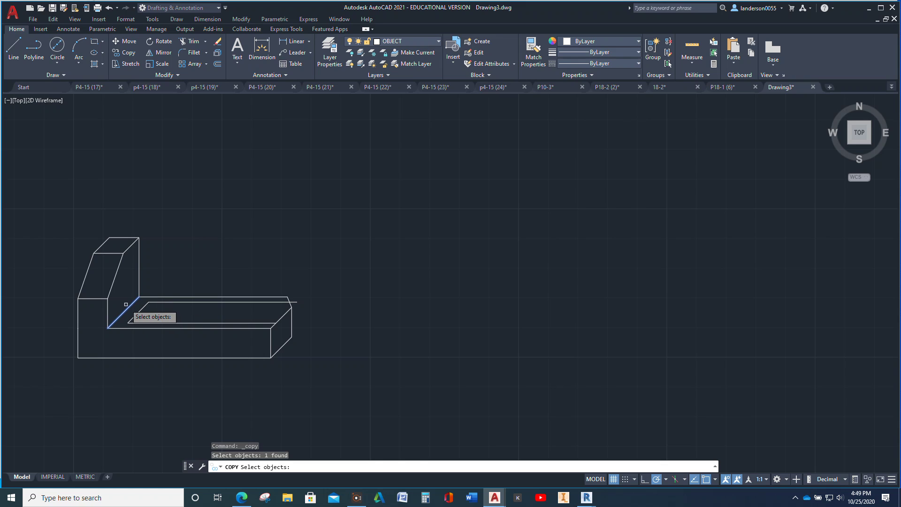
key("Return")
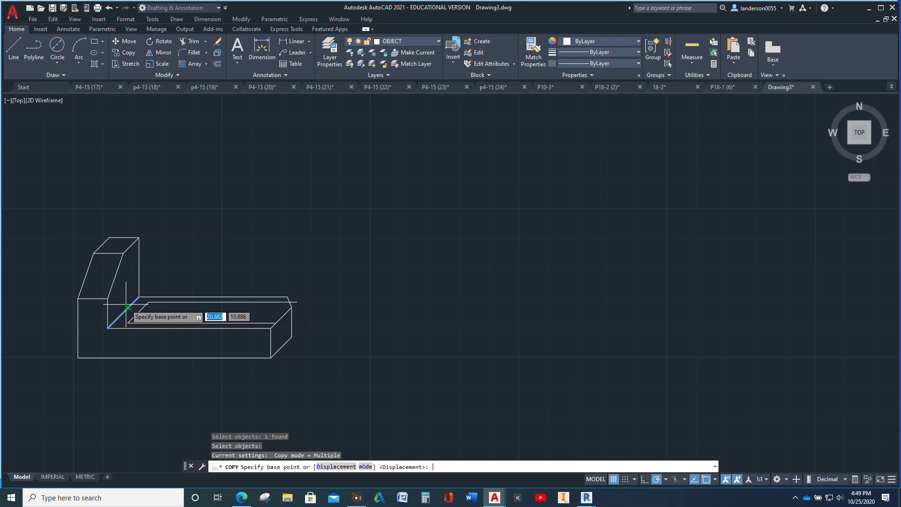
left_click(108, 328)
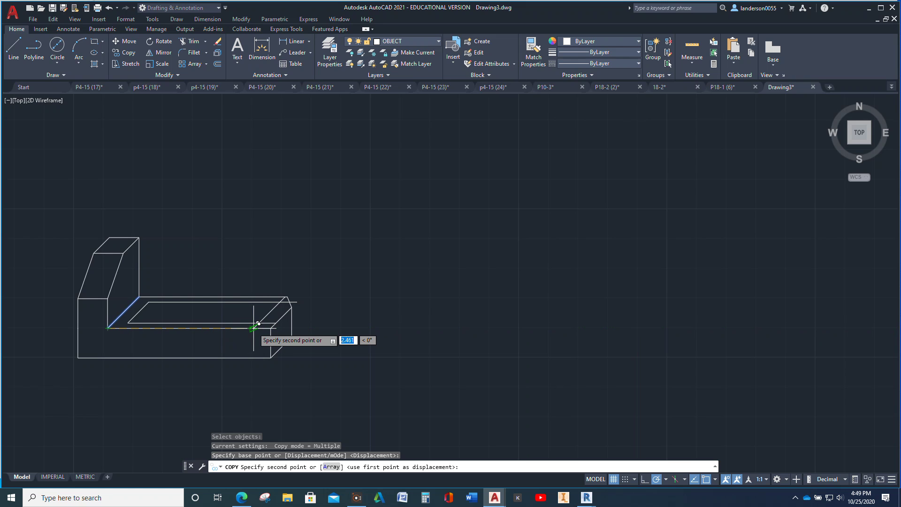
type("2")
key("Return")
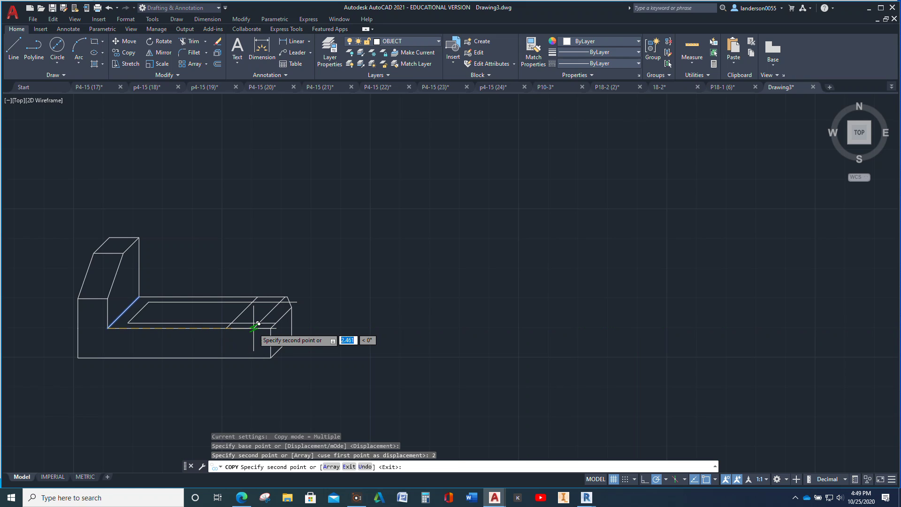
key("Escape")
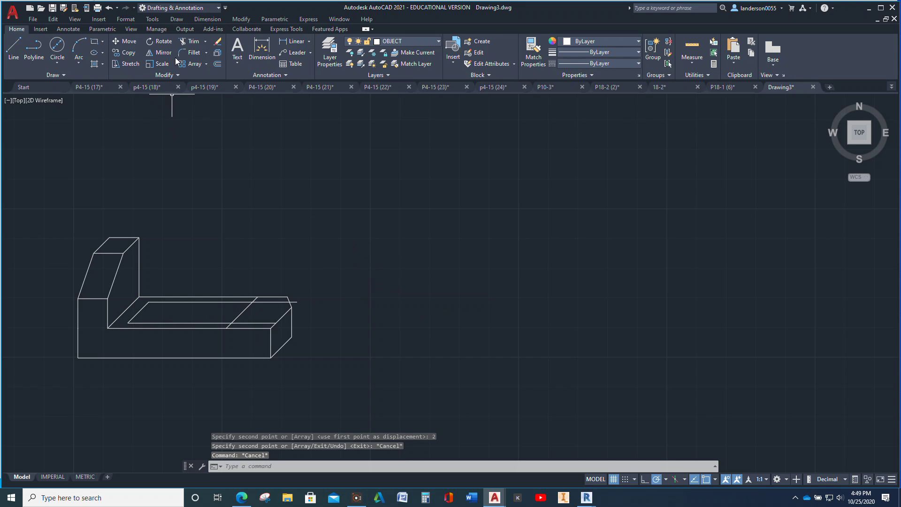
Fillet at radius 0 so the new diagonal meets the back and front slot lines in sharp corners
left_click(193, 52)
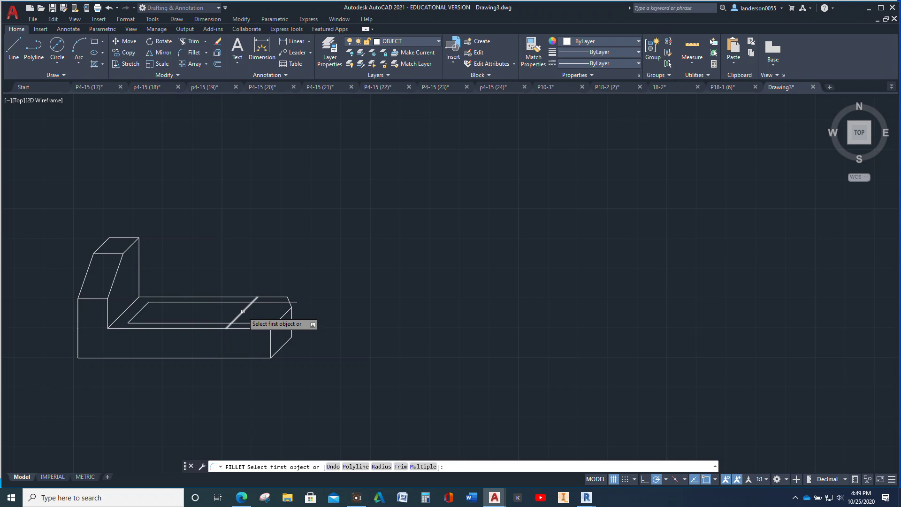
left_click(248, 306)
left_click(239, 302)
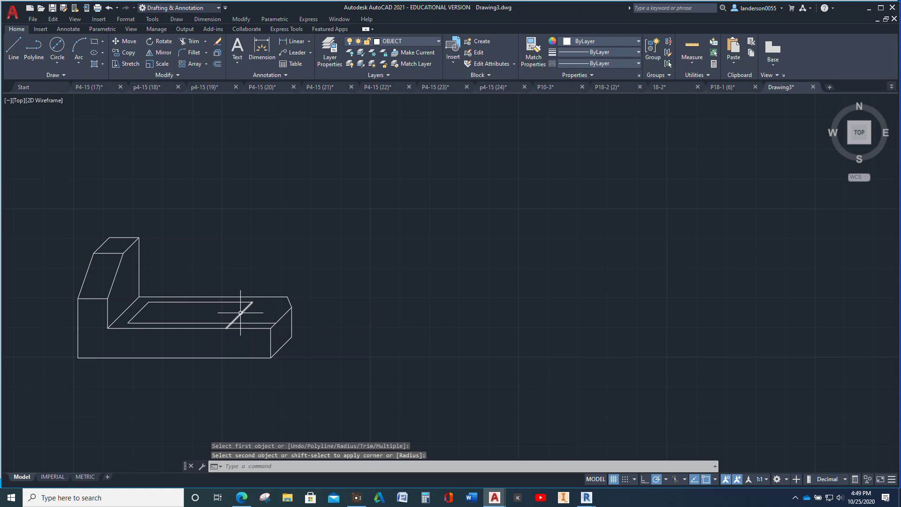
left_click(243, 313)
left_click(218, 322)
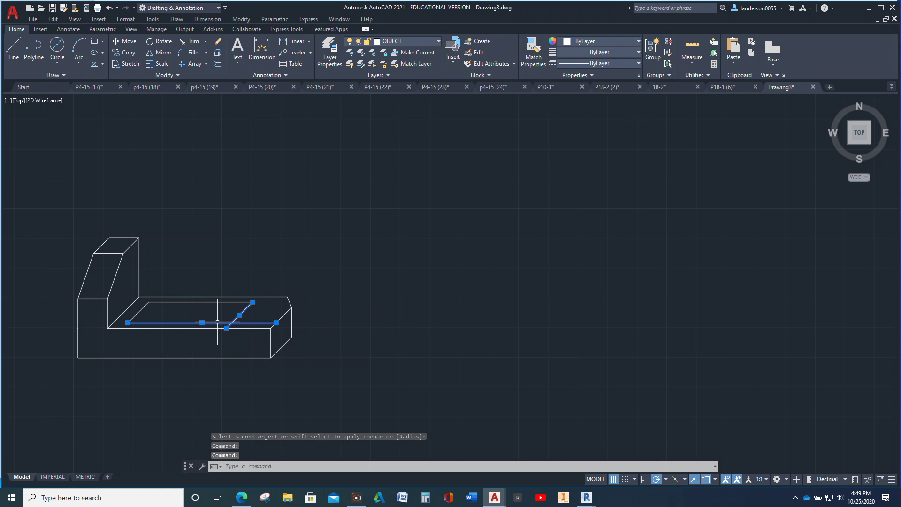
key("Return")
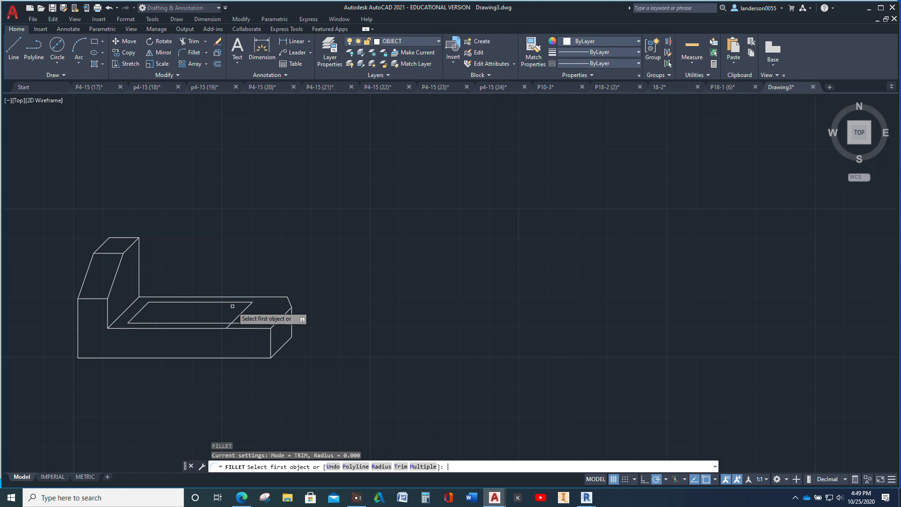
left_click(226, 323)
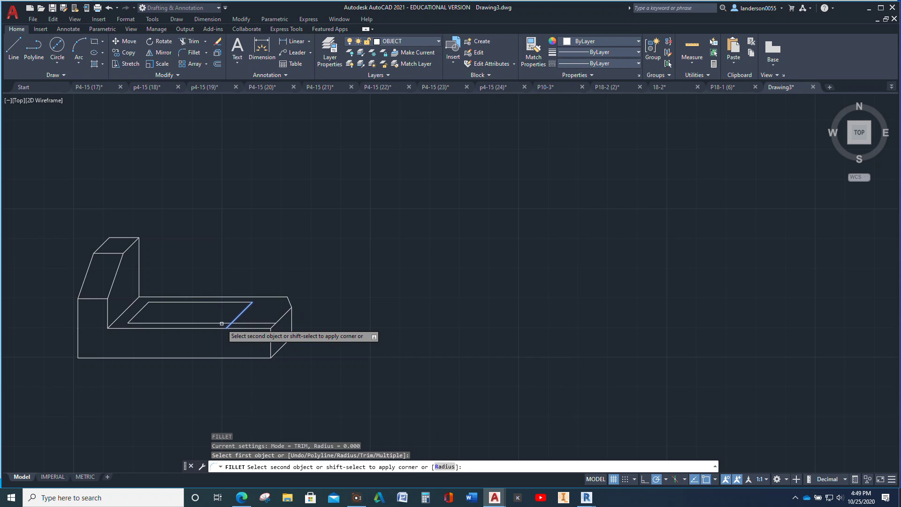
left_click(234, 321)
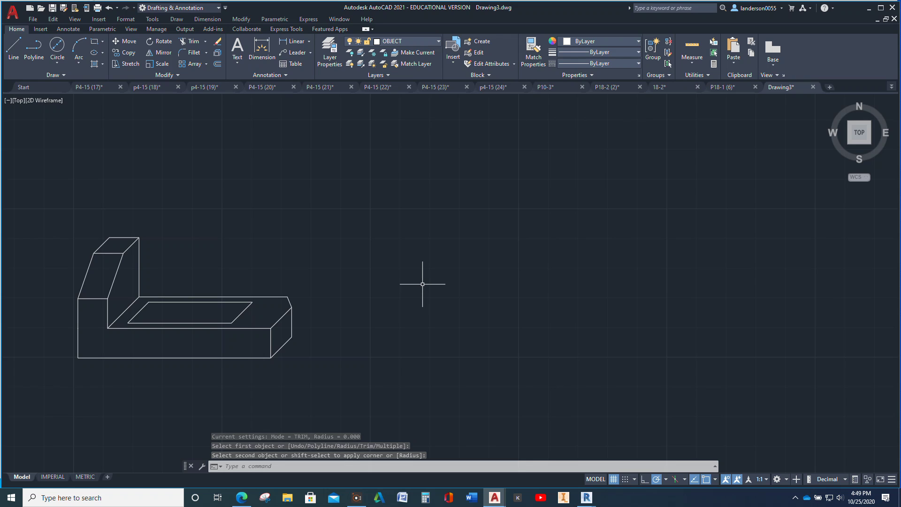
key("Escape")
key("Escape")
key("Escape")
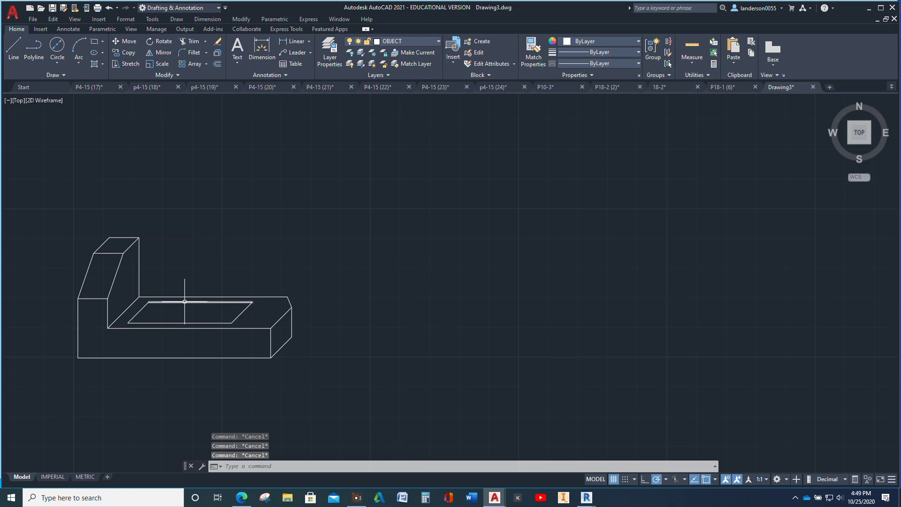
left_click(184, 302)
left_click(135, 315)
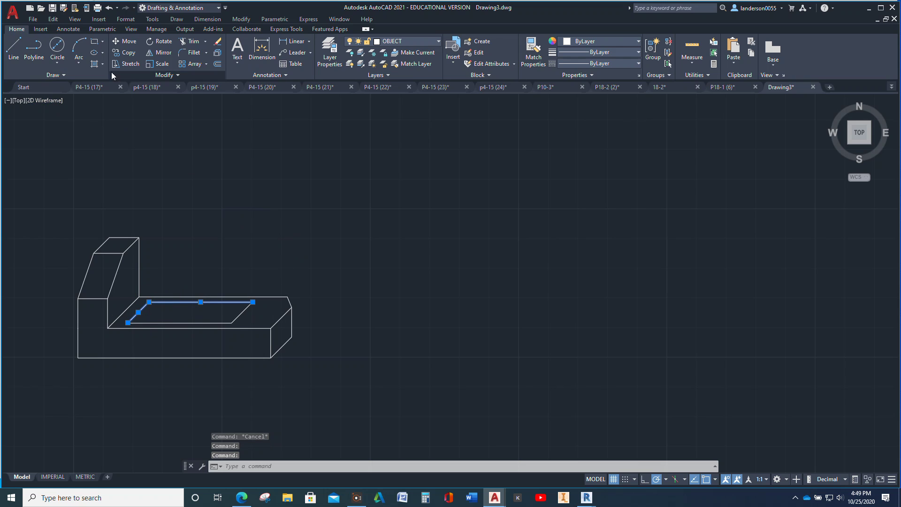
left_click(127, 52)
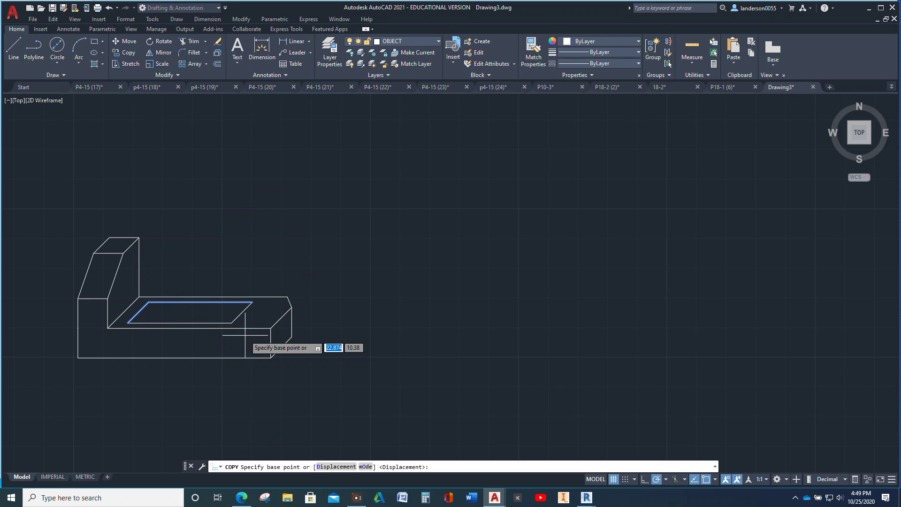
left_click(271, 328)
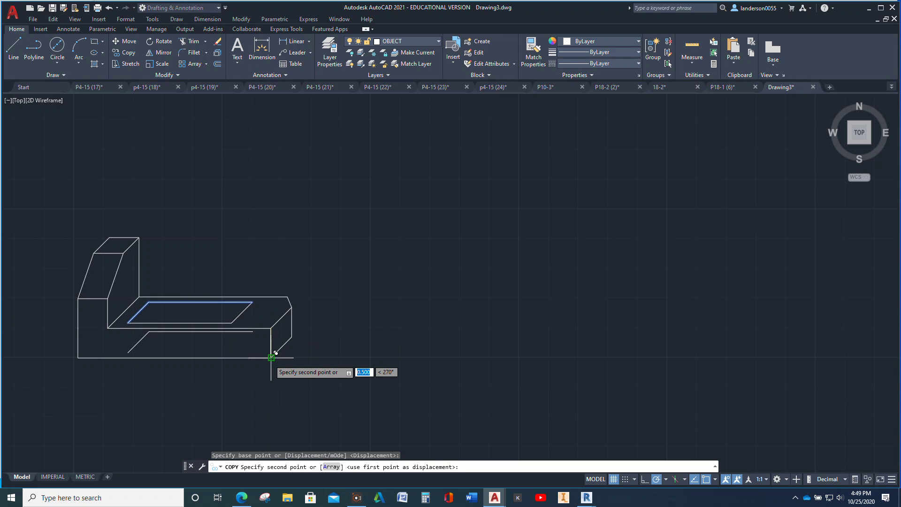
key("Escape")
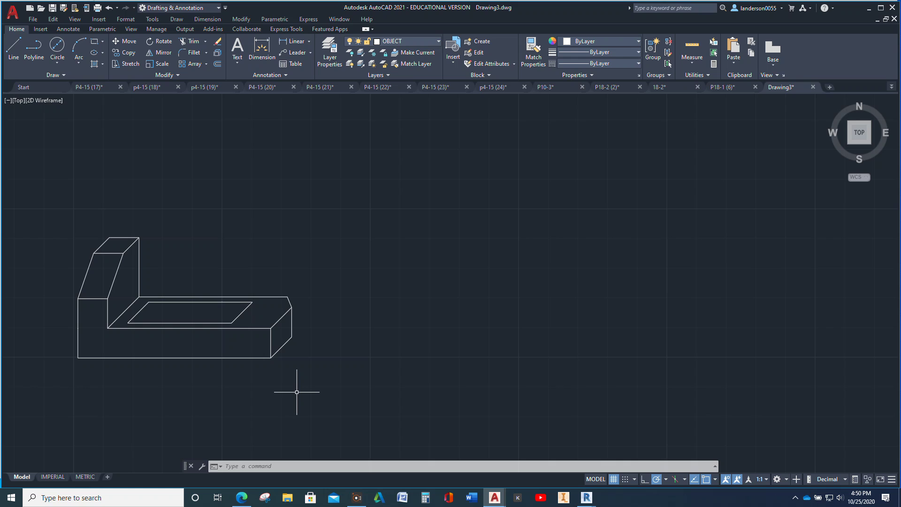
Draw a 1-unit line at 30° starting to the right of the block
scroll(348, 298, "up", 2)
middle_click_drag(348, 297, 327, 285)
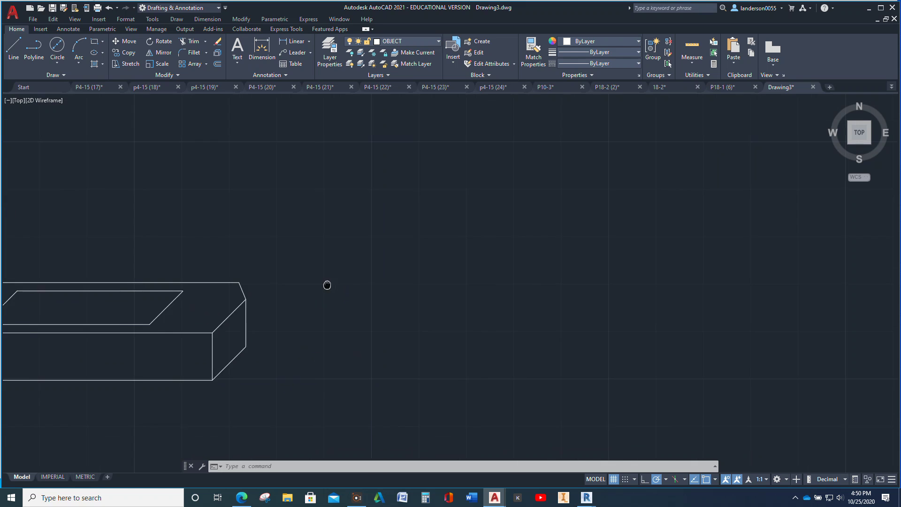
scroll(298, 276, "down", 5)
scroll(326, 280, "up", 3)
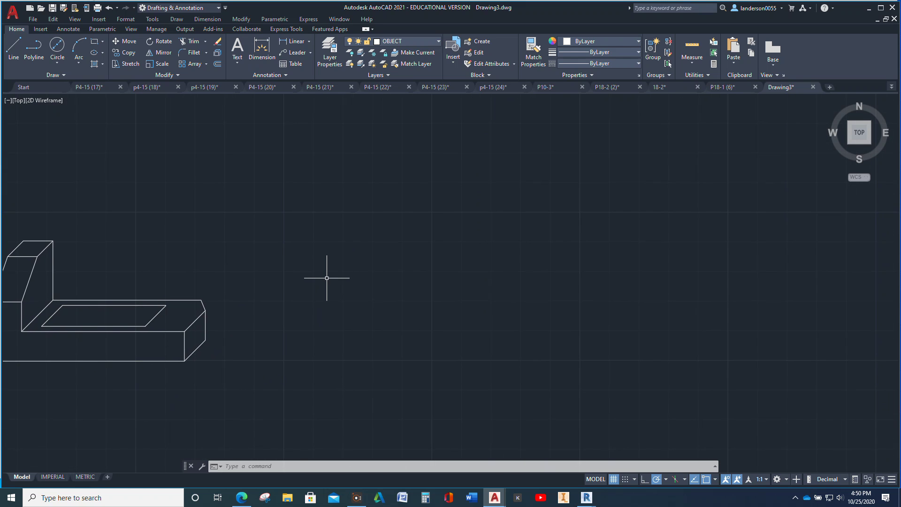
scroll(327, 278, "down", 2)
left_click(14, 47)
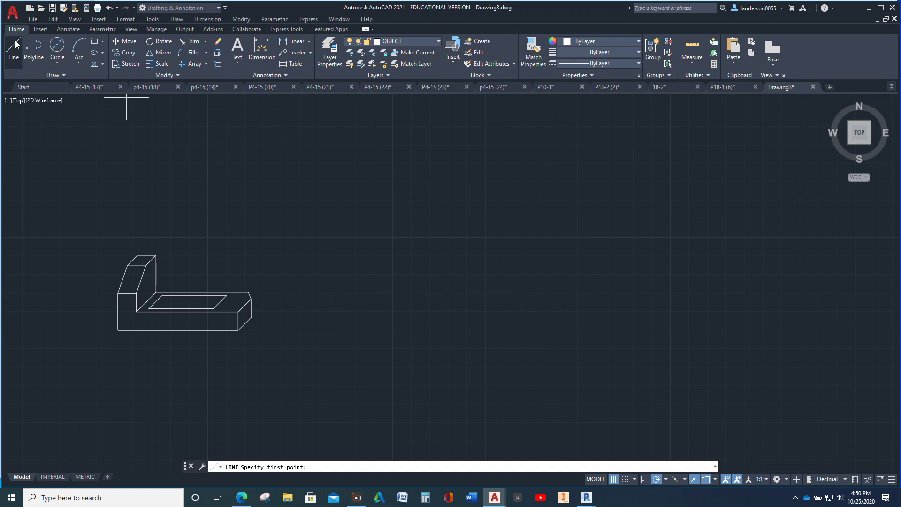
left_click(460, 329)
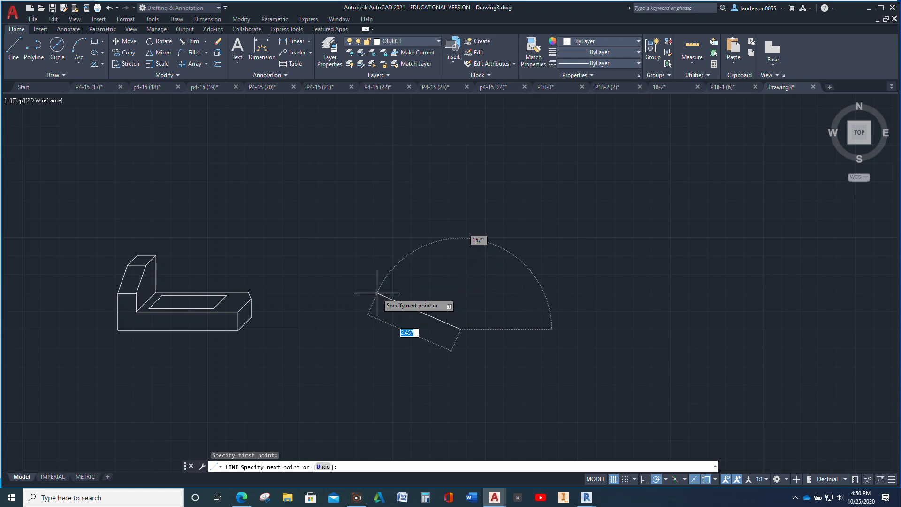
key("Tab")
type("30")
key("Tab")
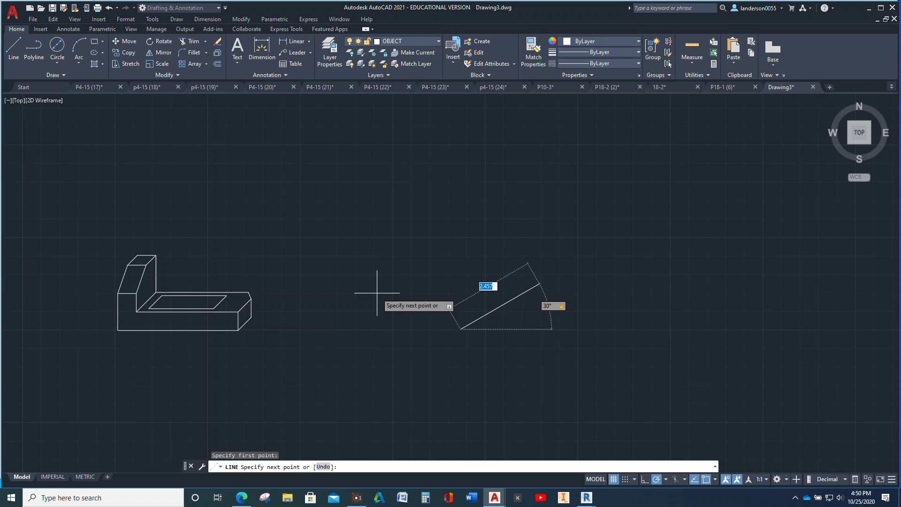
type("1")
key("Return")
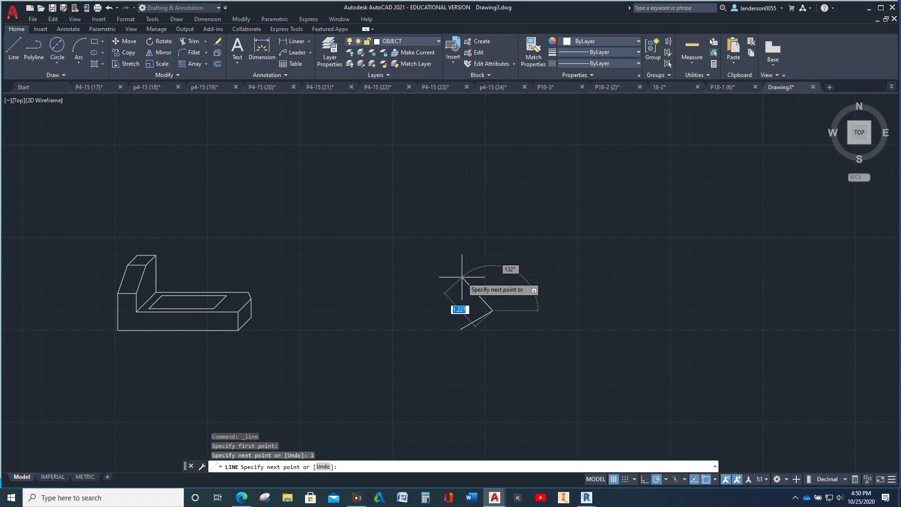
key("Escape")
Draw a 0.5-unit vertical line up from the 30° line's start point
key("Return")
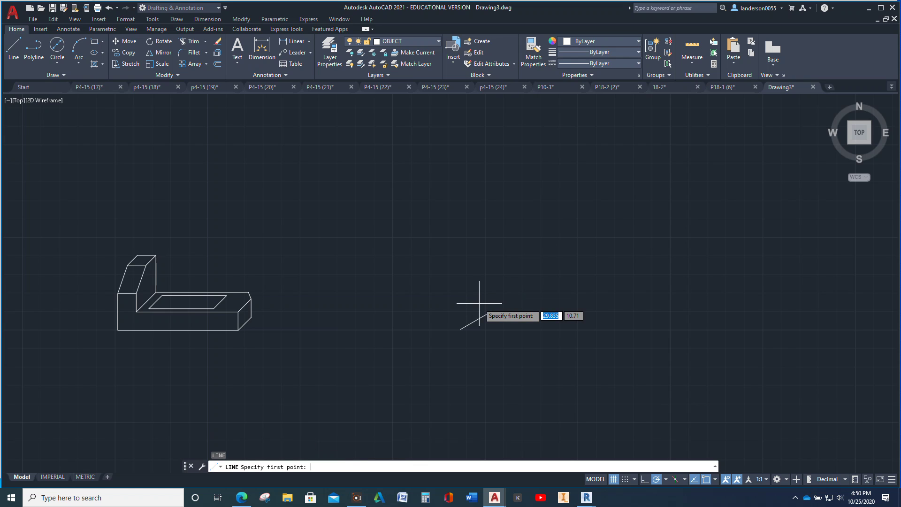
left_click(461, 329)
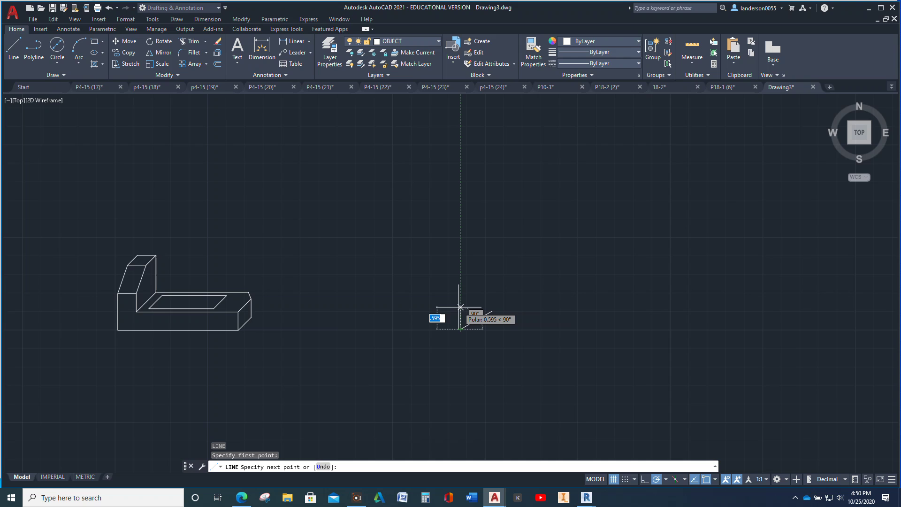
type(".5")
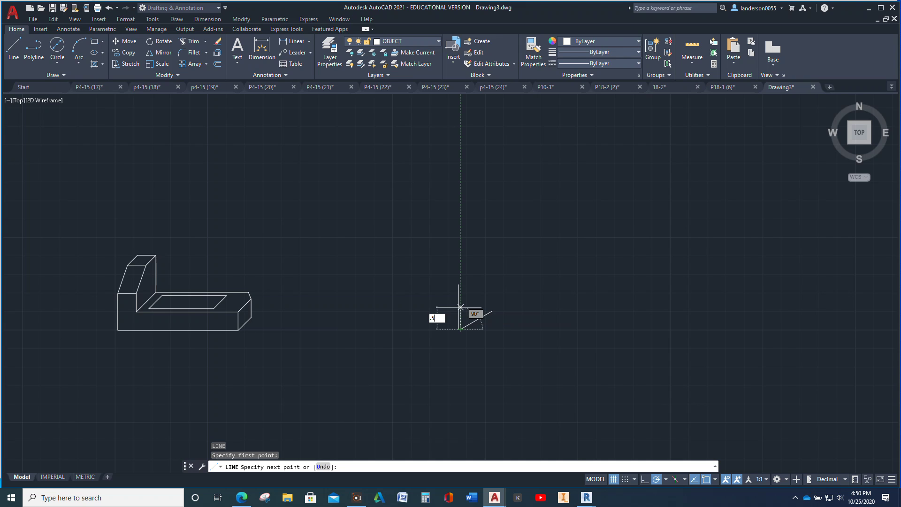
key("Return")
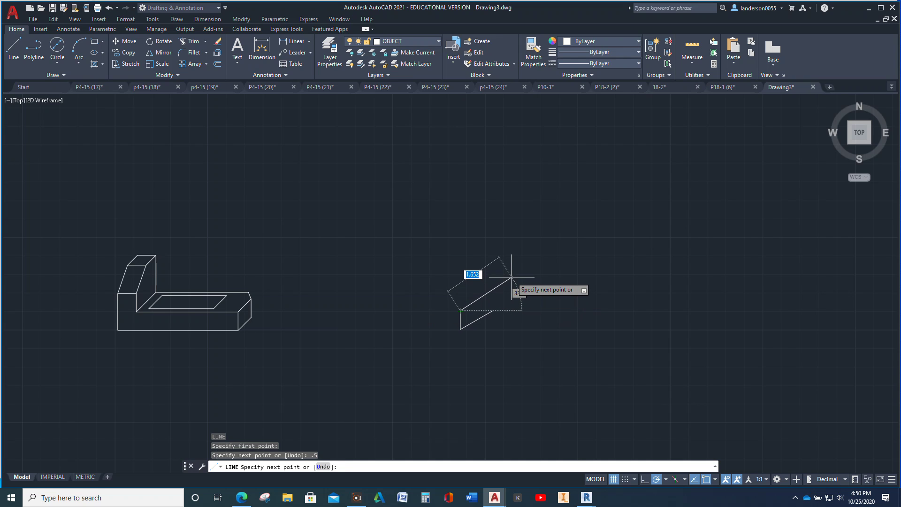
key("Escape")
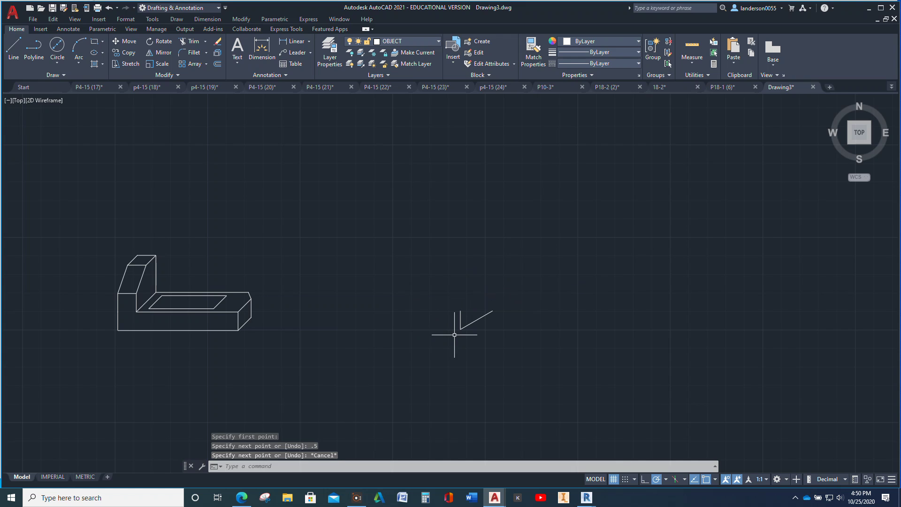
key("Return")
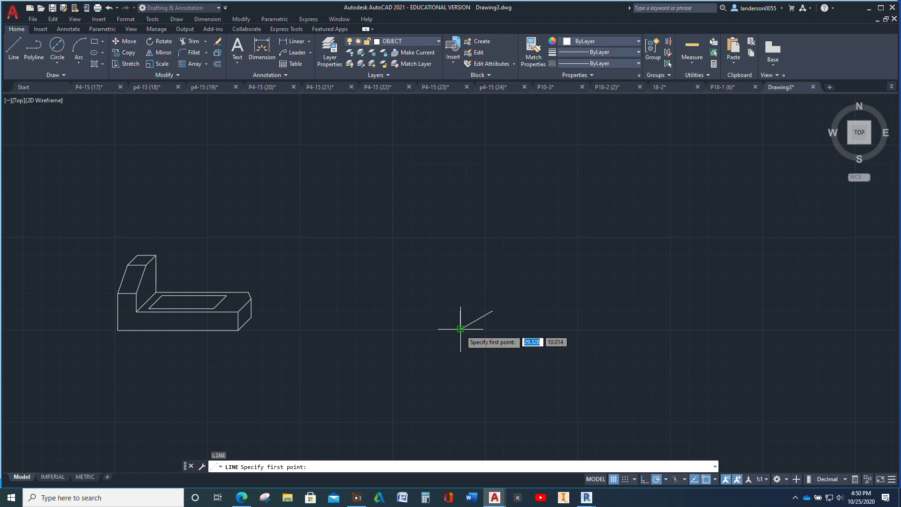
Draw a 3.25-unit line at 150° up-left from the sketch's shared lower corner
left_click(460, 329)
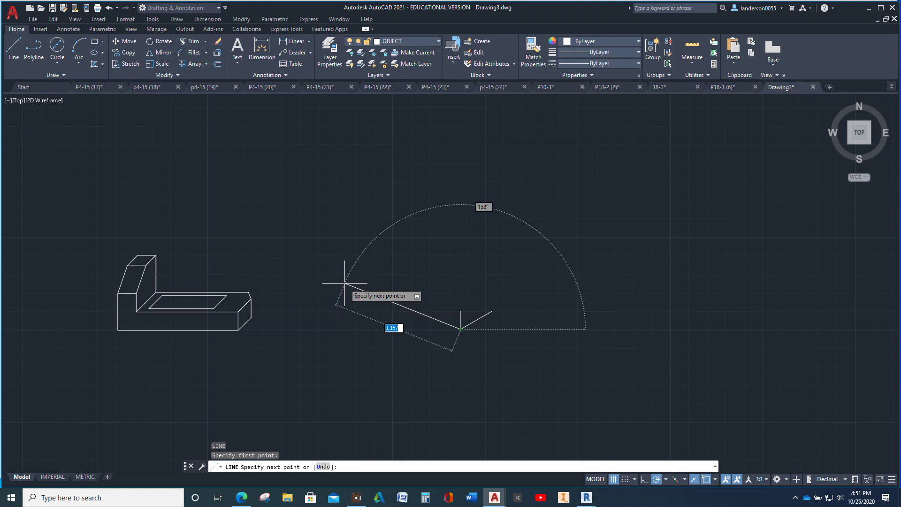
key("Tab")
key("Tab")
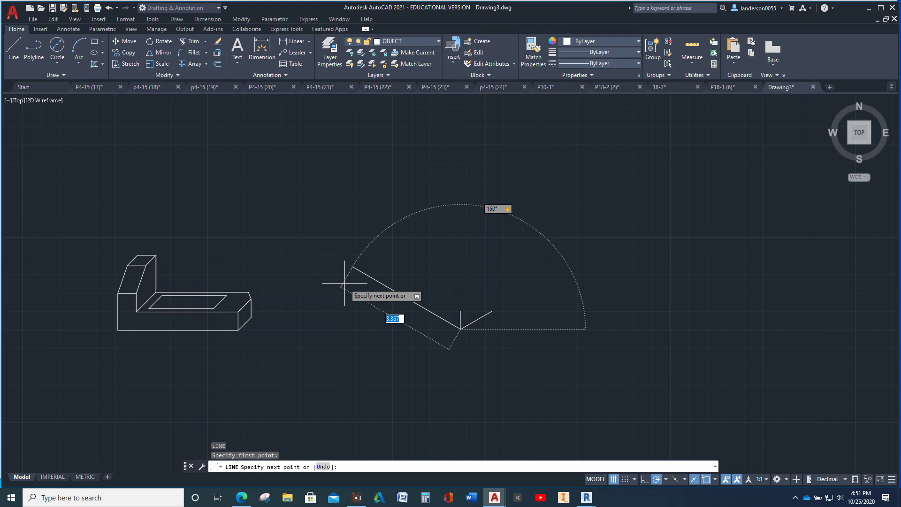
type("3.25")
key("Return")
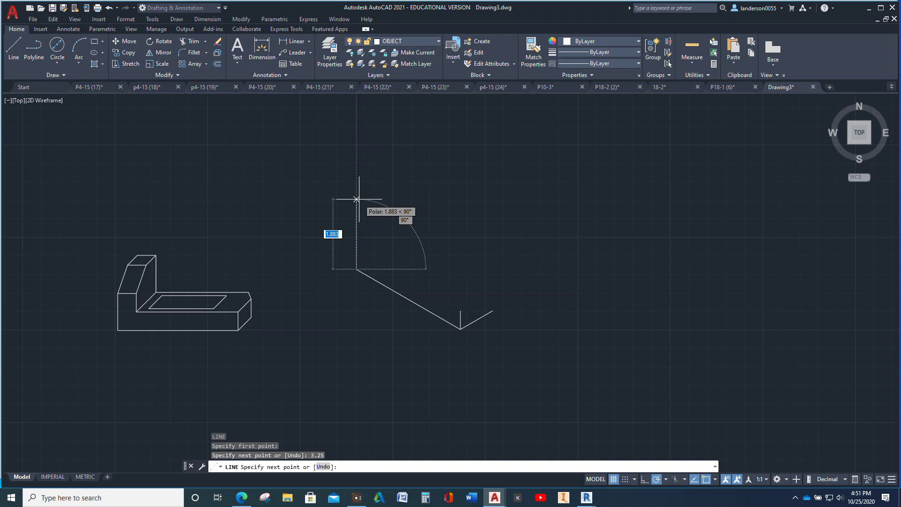
key("Escape")
key("Escape")
Check the long 150° line's length in Quick Properties
left_click(382, 283)
right_click(388, 289)
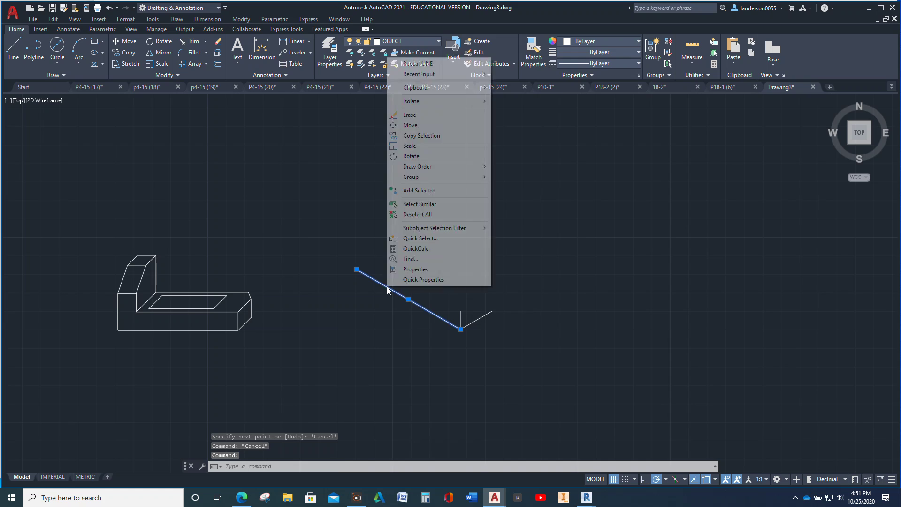
left_click(413, 280)
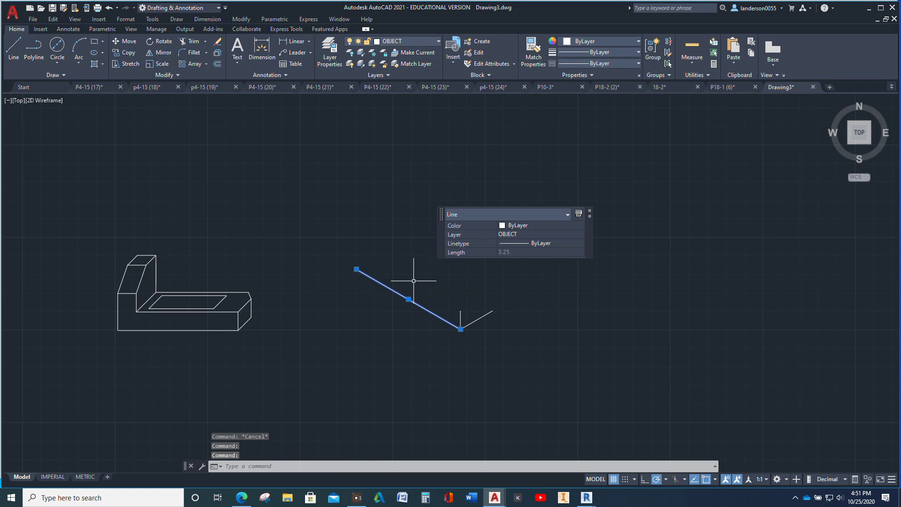
key("Escape")
Copy the 150° and 30° lines from their shared corner up to the vertical line's top
left_click(424, 306)
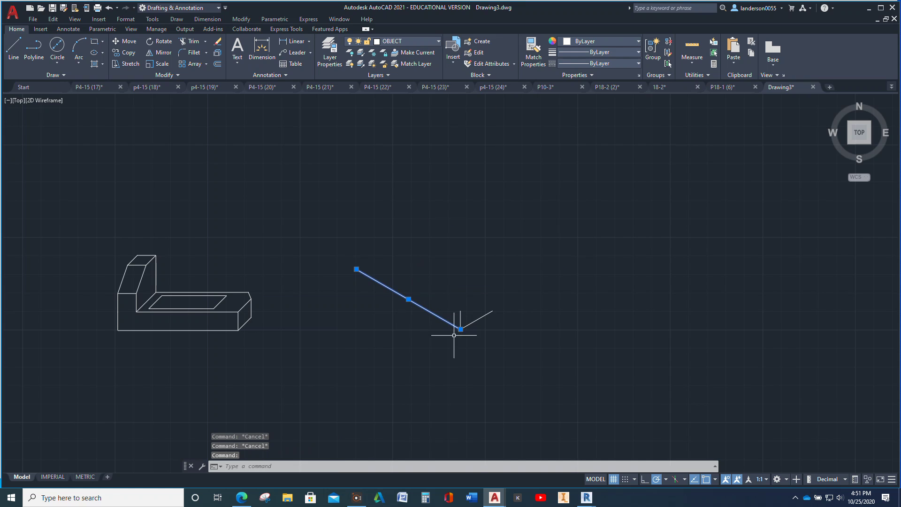
left_click(477, 318)
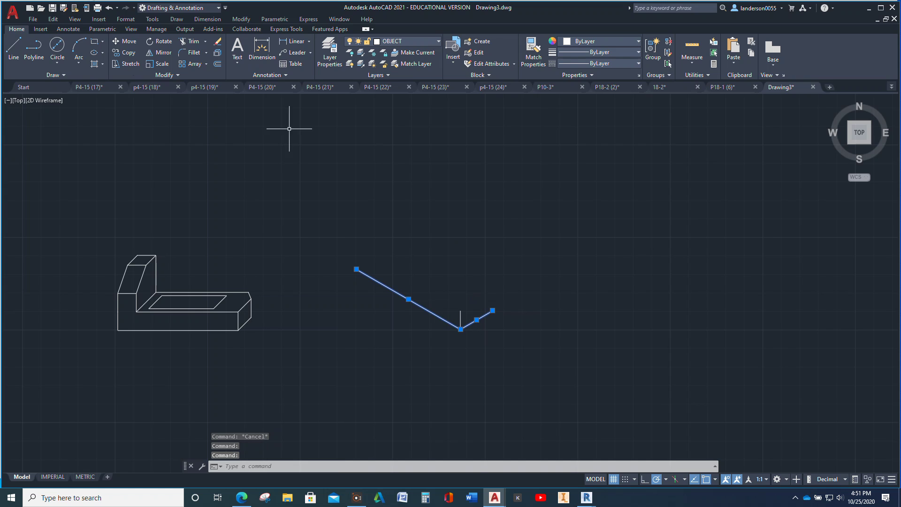
left_click(126, 52)
left_click(460, 328)
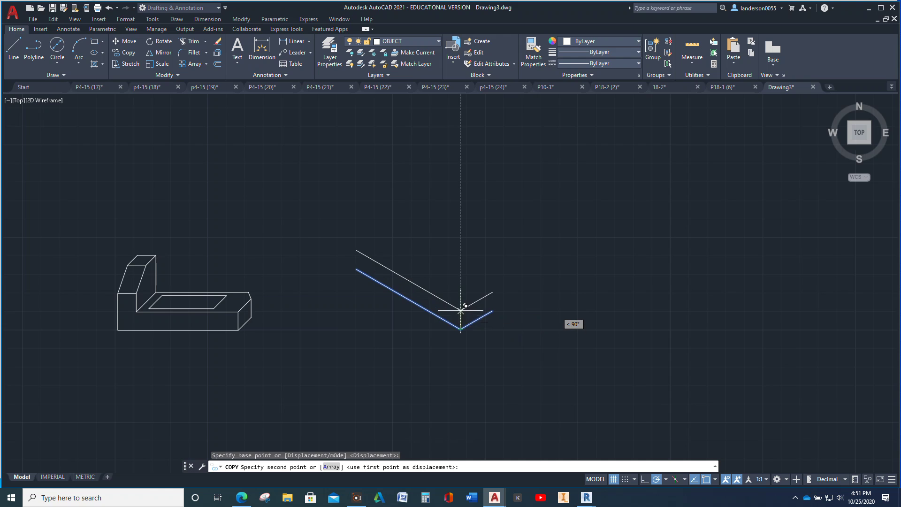
left_click(460, 310)
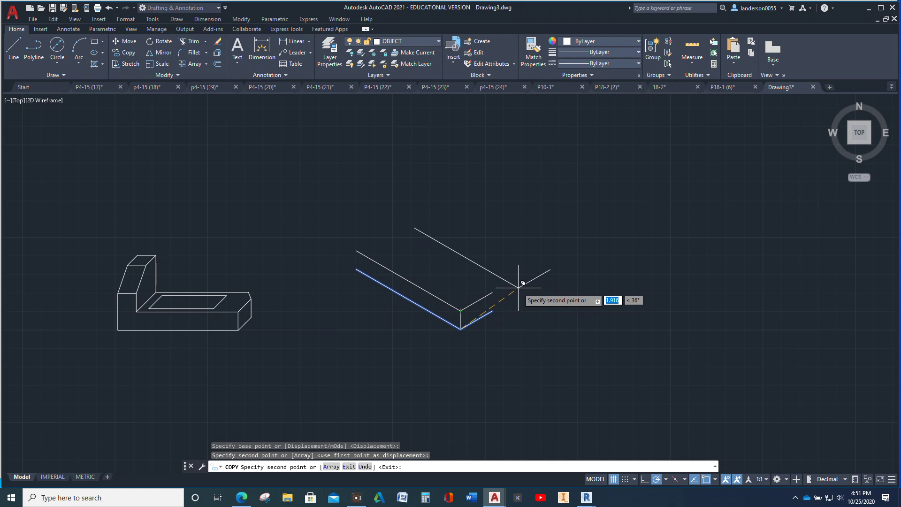
key("Escape")
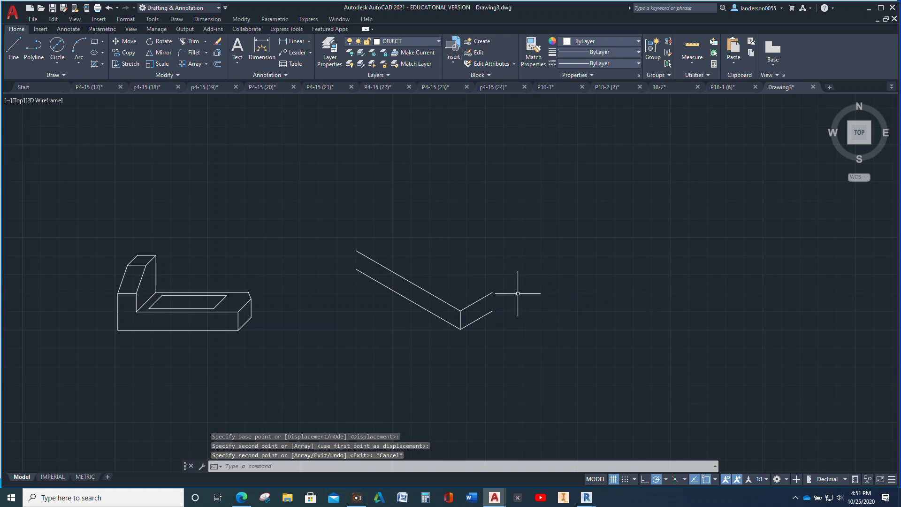
Draw the right vertical edge joining the ends of the two short 30° lines
left_click(13, 47)
left_click(492, 311)
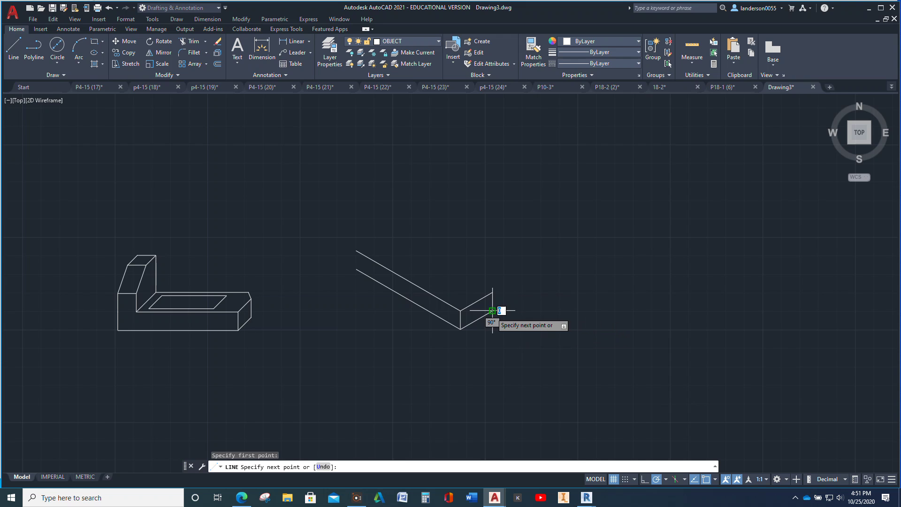
left_click(492, 293)
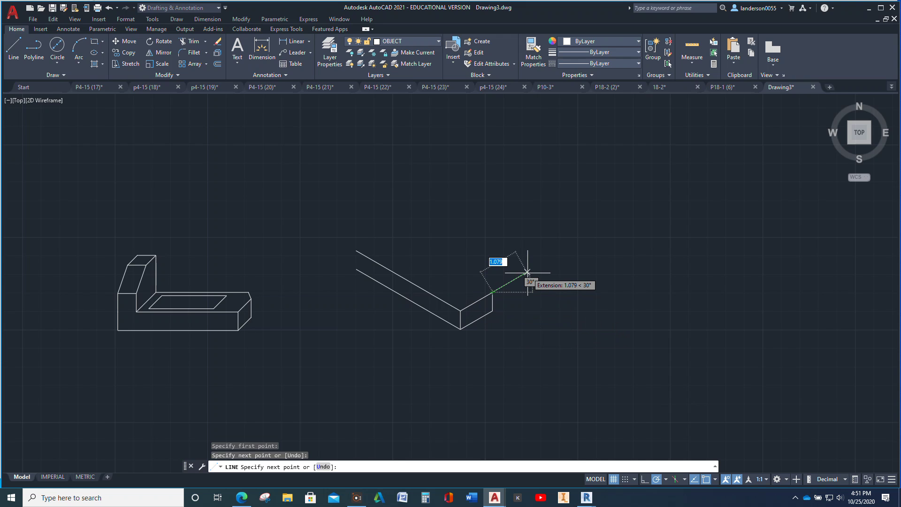
key("Escape")
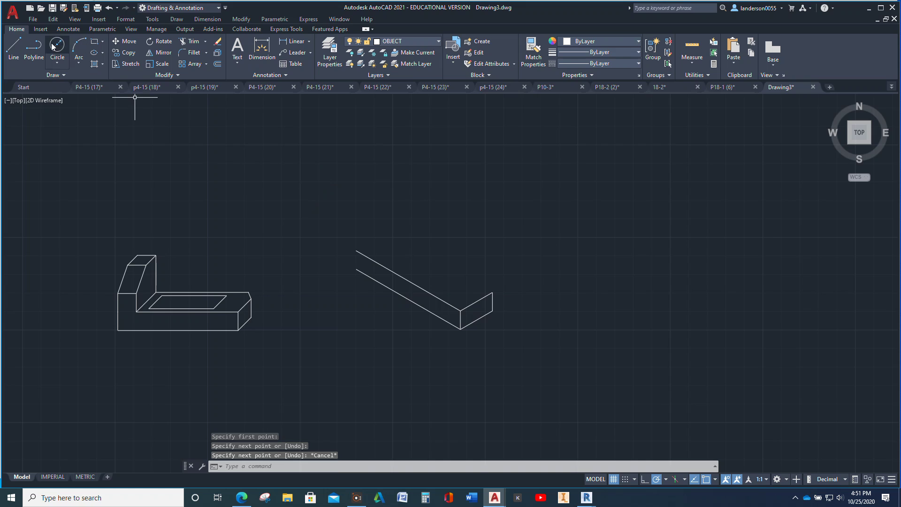
Draw a 1-unit vertical front edge up from the base edge's left end
left_click(10, 46)
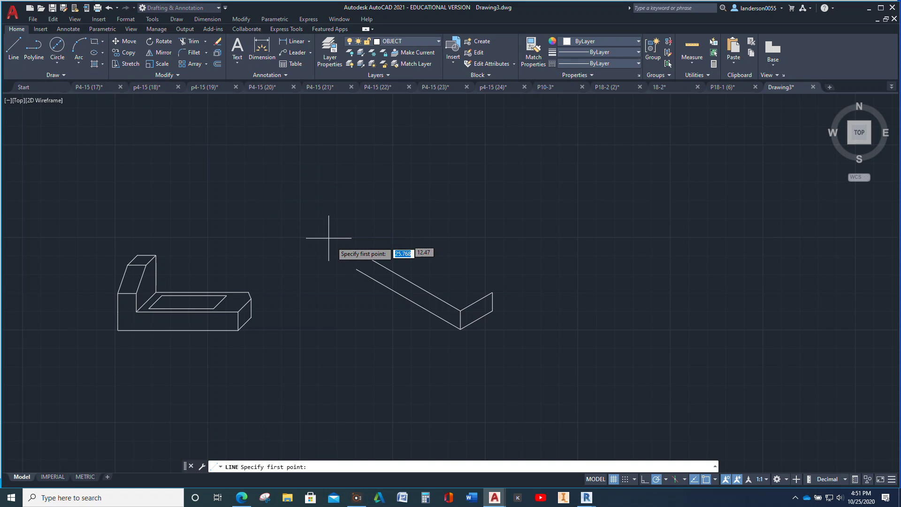
left_click(357, 269)
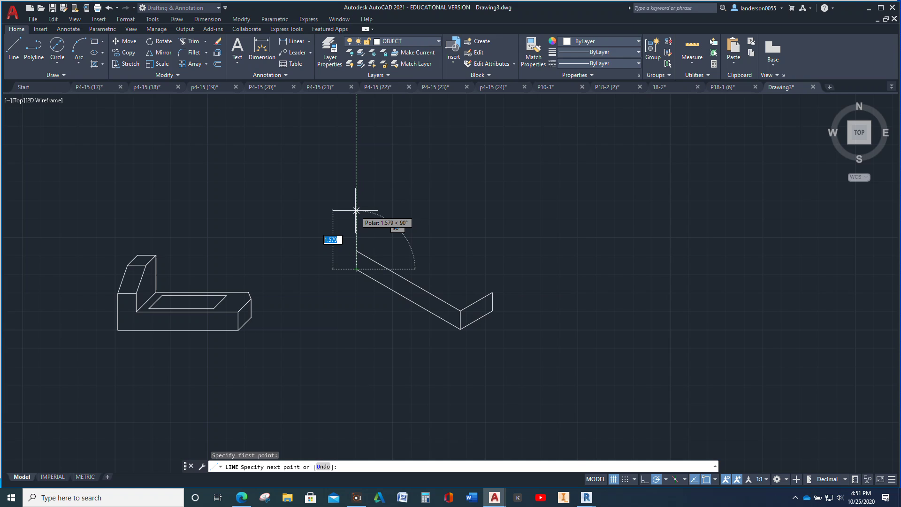
type("1")
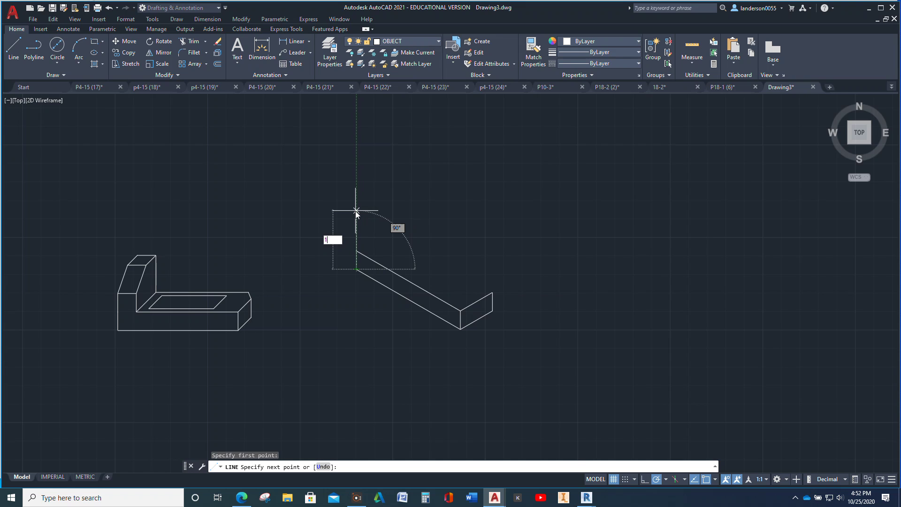
key("Return")
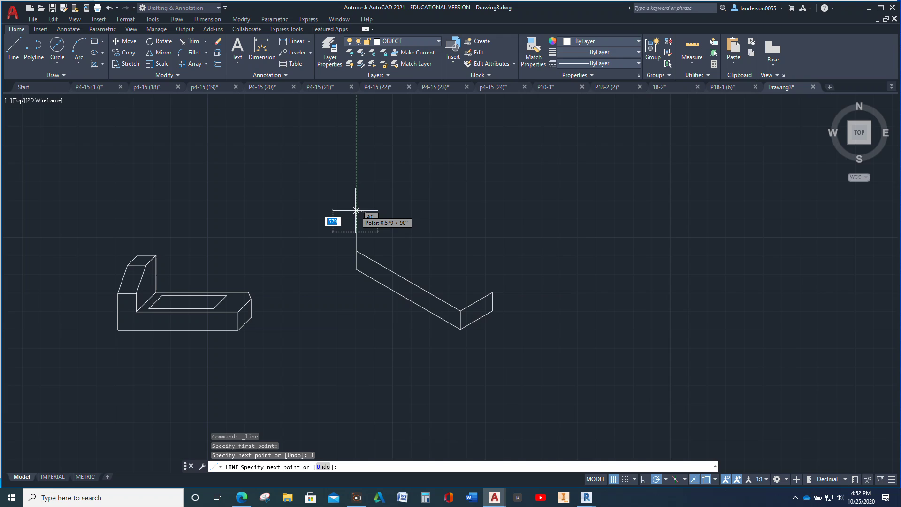
key("Escape")
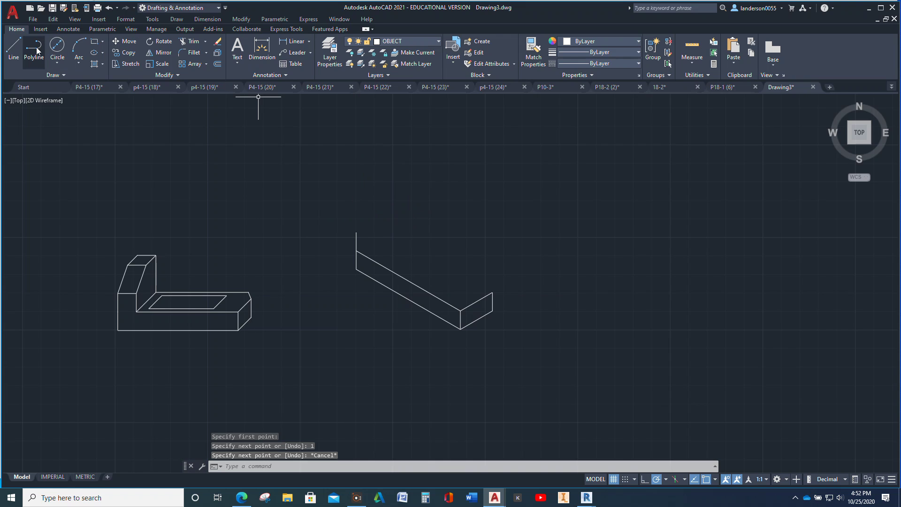
Draw a 1.5-unit edge at 30° from the upper edge's left end
left_click(18, 44)
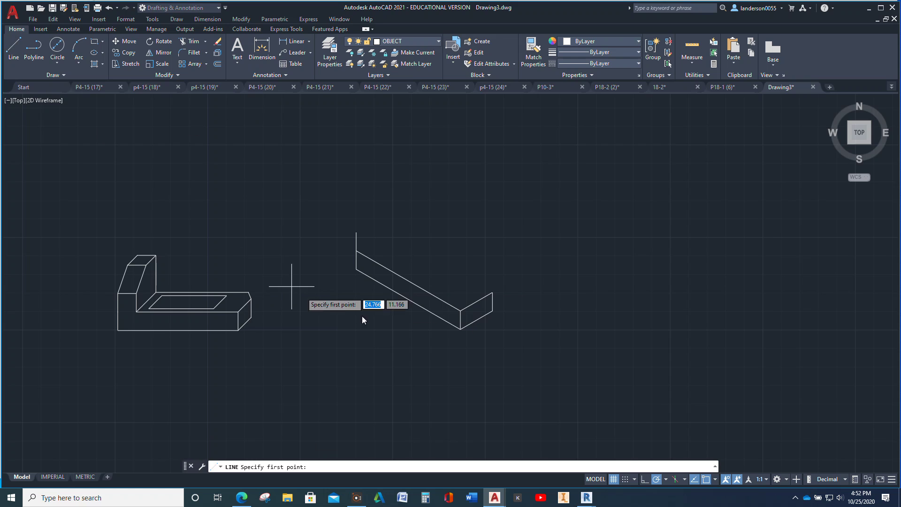
left_click(356, 251)
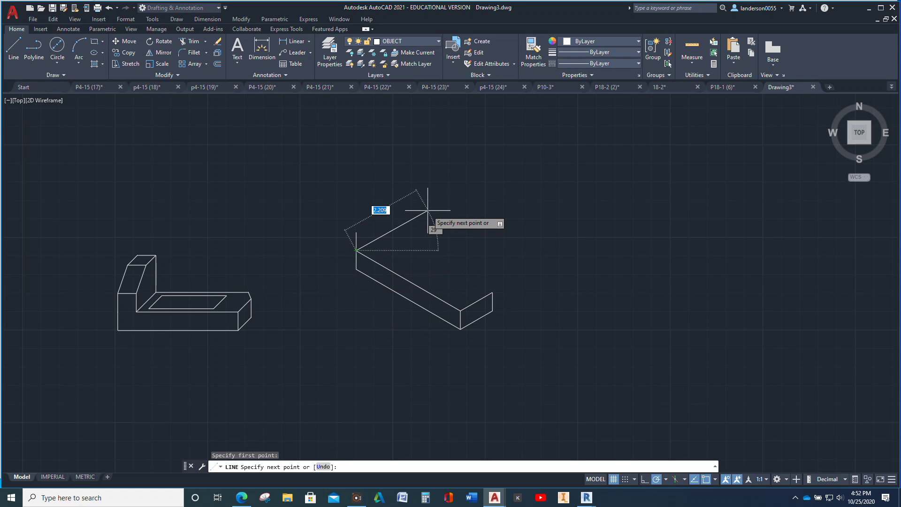
key("Tab")
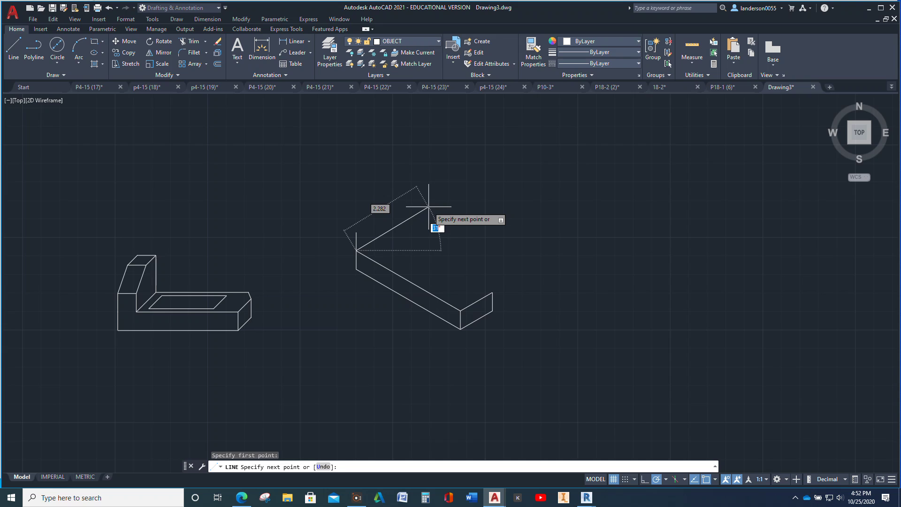
type("30")
key("Tab")
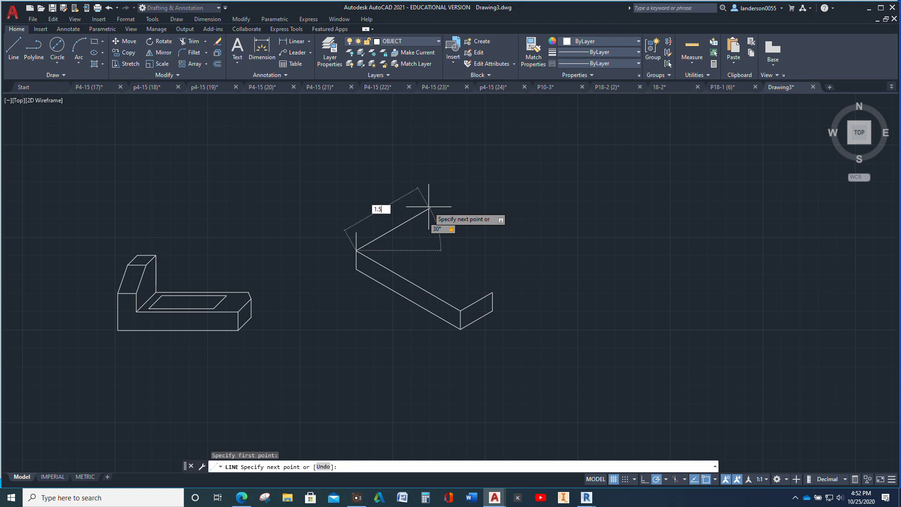
type("1.5")
key("Return")
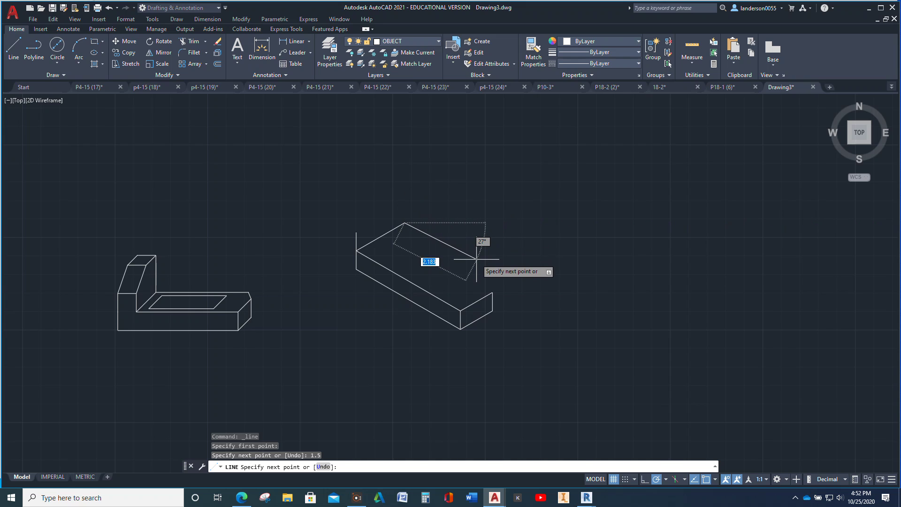
key("Escape")
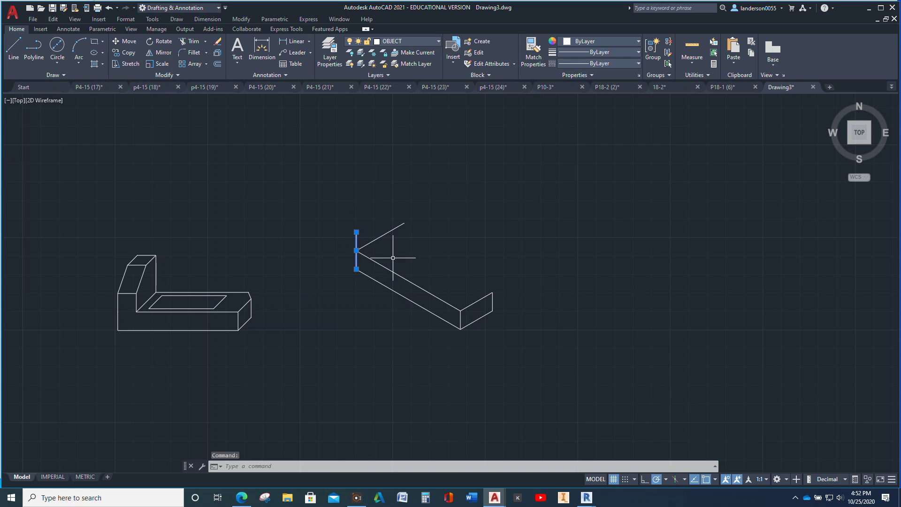
Copy the left vertical front edge 0.5 along the long base edge
left_click(128, 53)
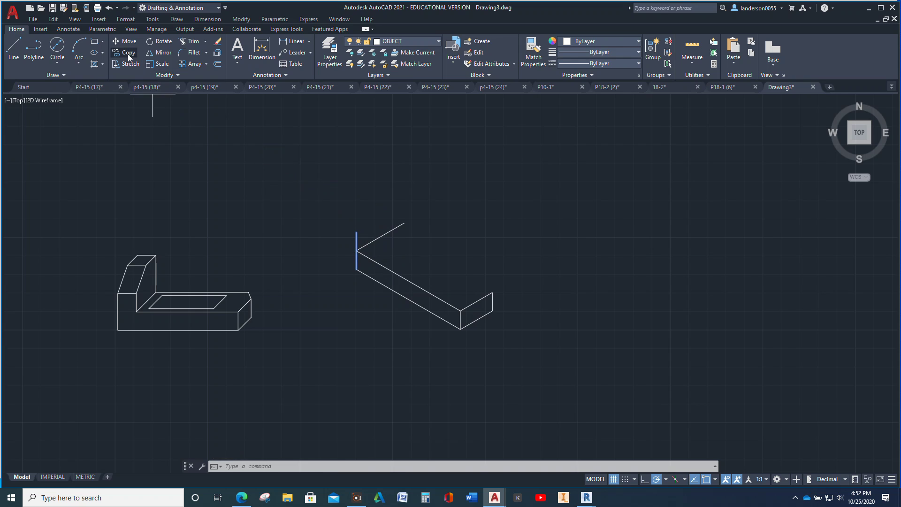
left_click(357, 269)
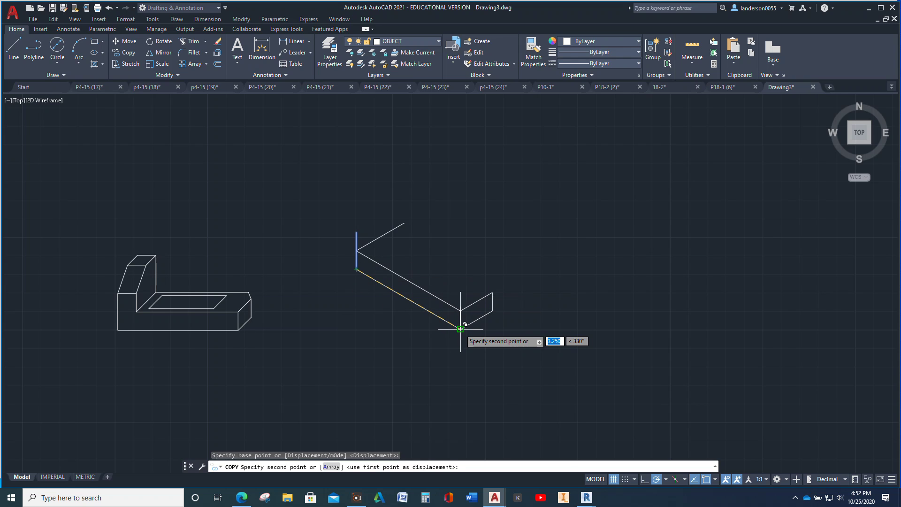
type(".5")
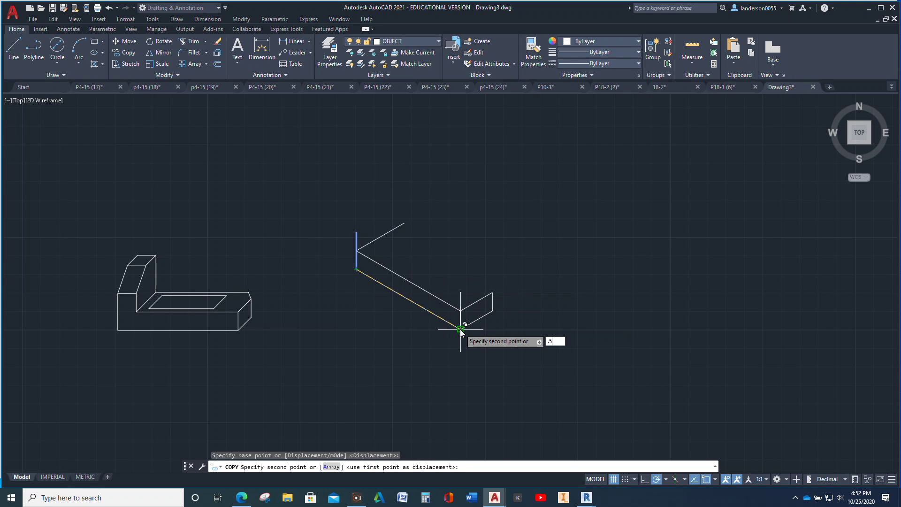
key("Return")
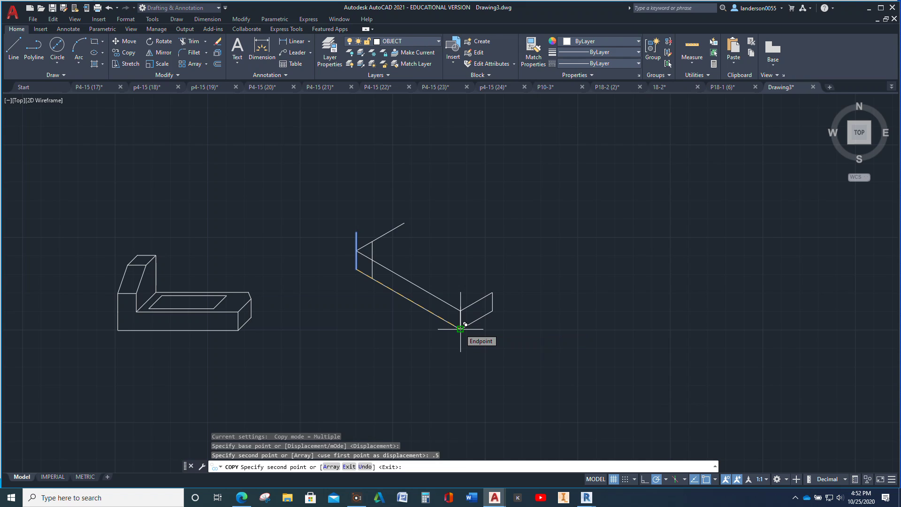
key("Escape")
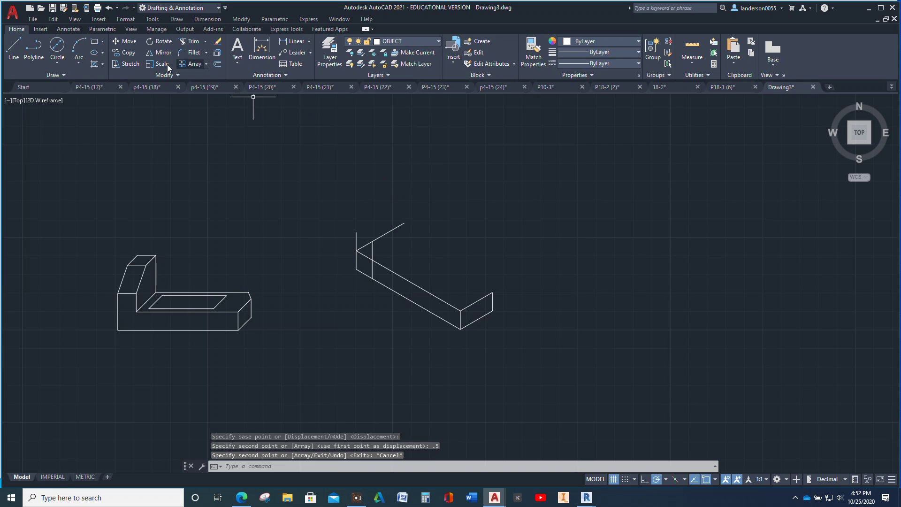
left_click(17, 43)
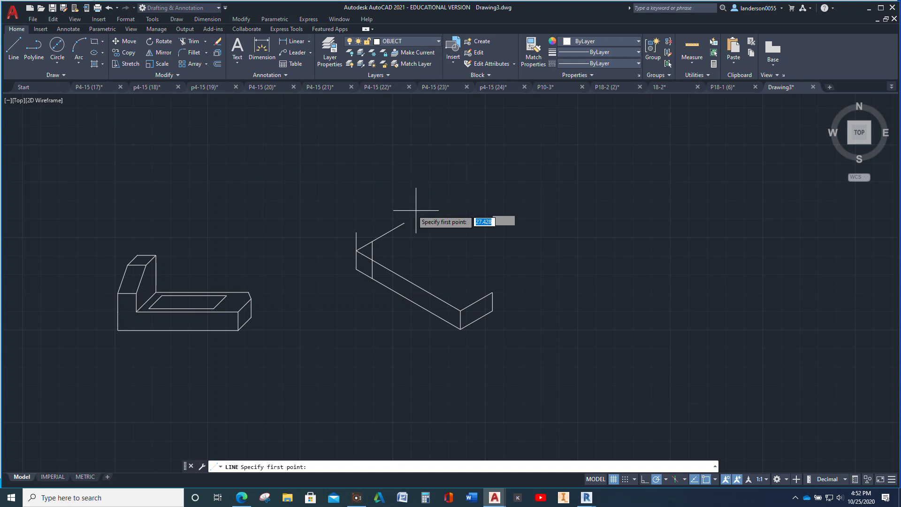
left_click(404, 222)
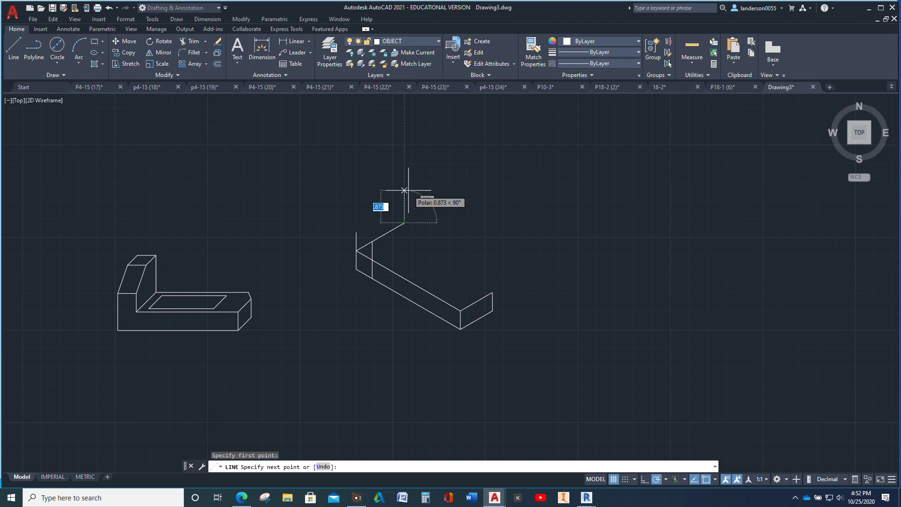
Draw a 1-unit vertical edge, a 0.75 edge at 150°, and the chamfer down to the front edge's top
type("1")
key("Return")
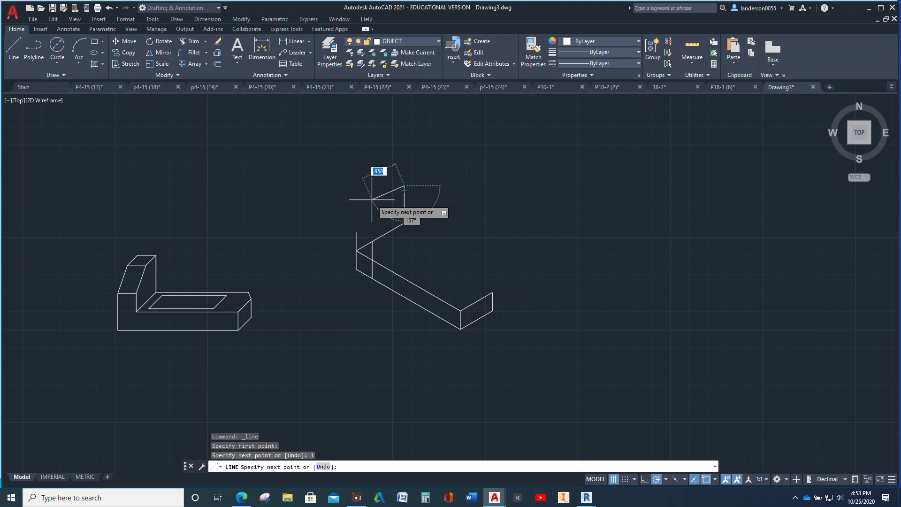
key("Tab")
key("Tab")
type(".75")
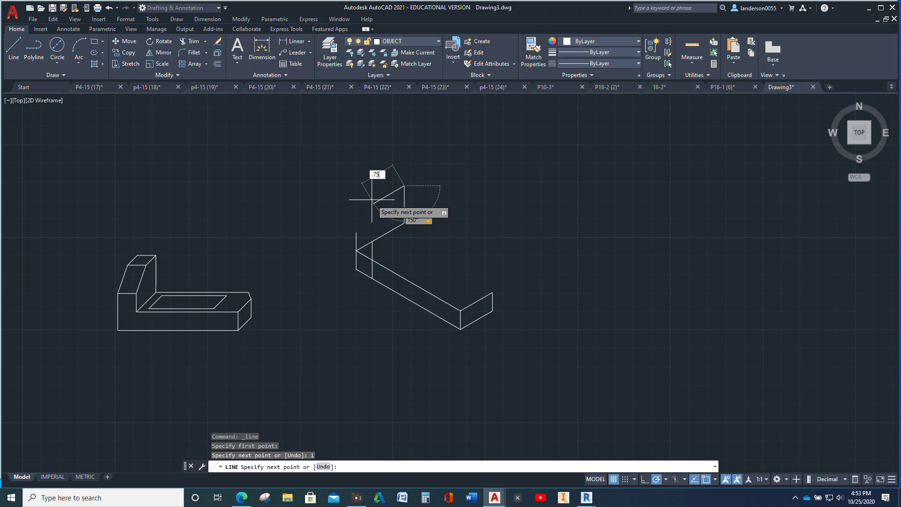
key("Return")
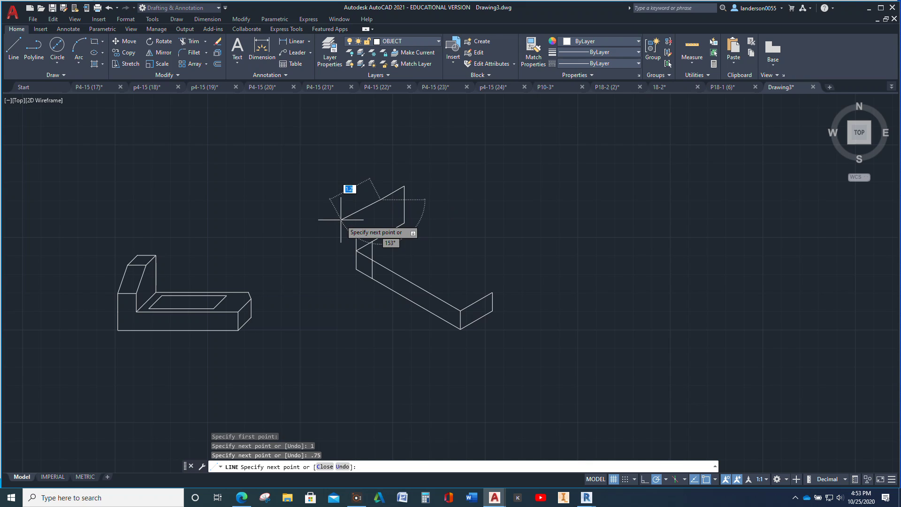
left_click(357, 232)
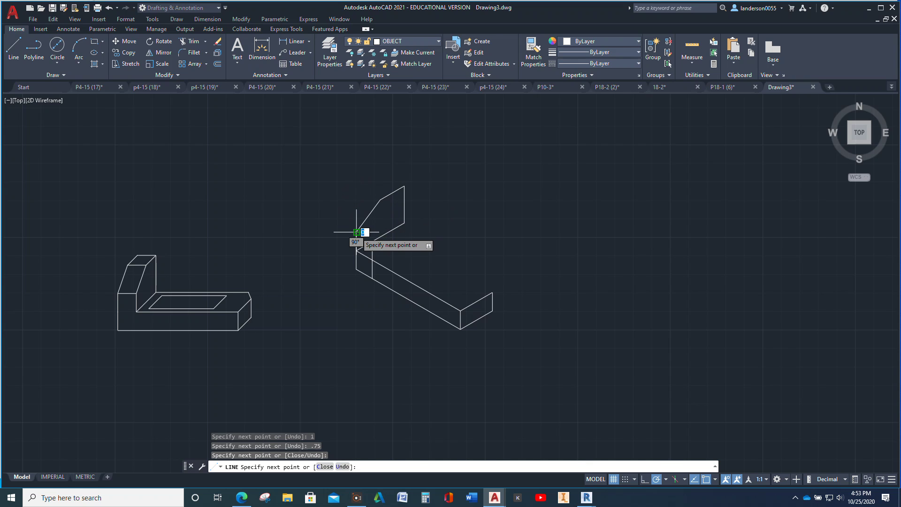
key("Escape")
key("Escape")
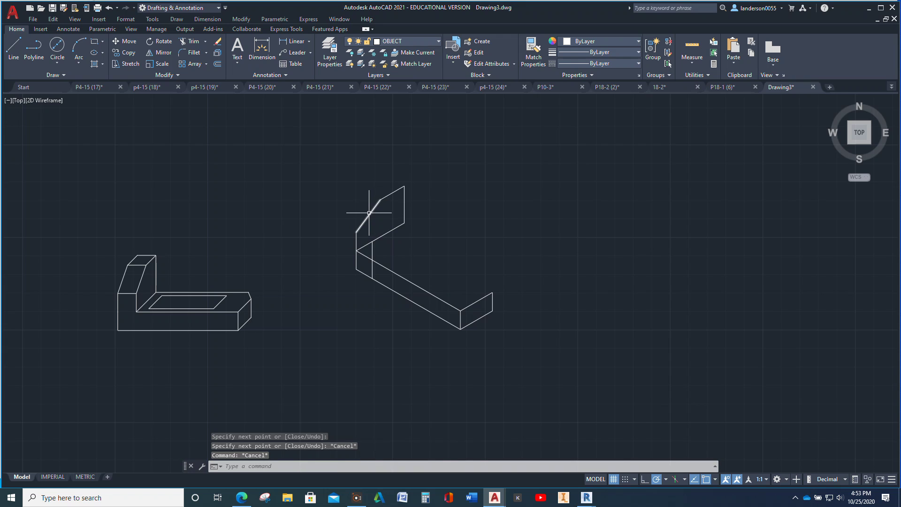
left_click(368, 216)
Copy the three chamfered upright lines from their lower end onto the copied vertical edge's endpoint
left_click(394, 192)
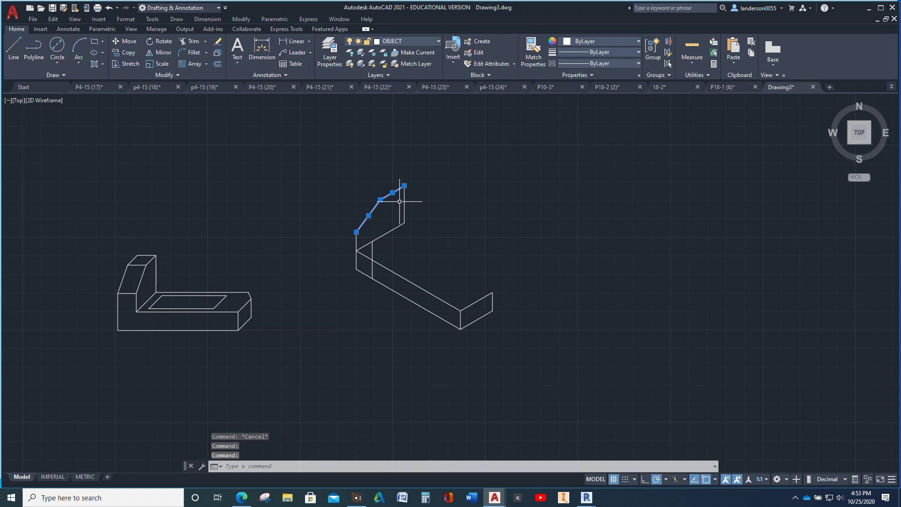
left_click(404, 205)
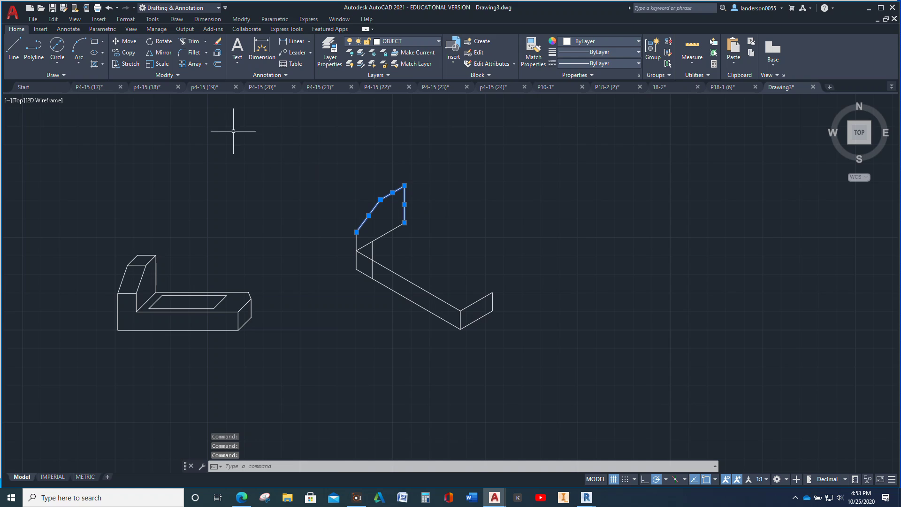
left_click(134, 53)
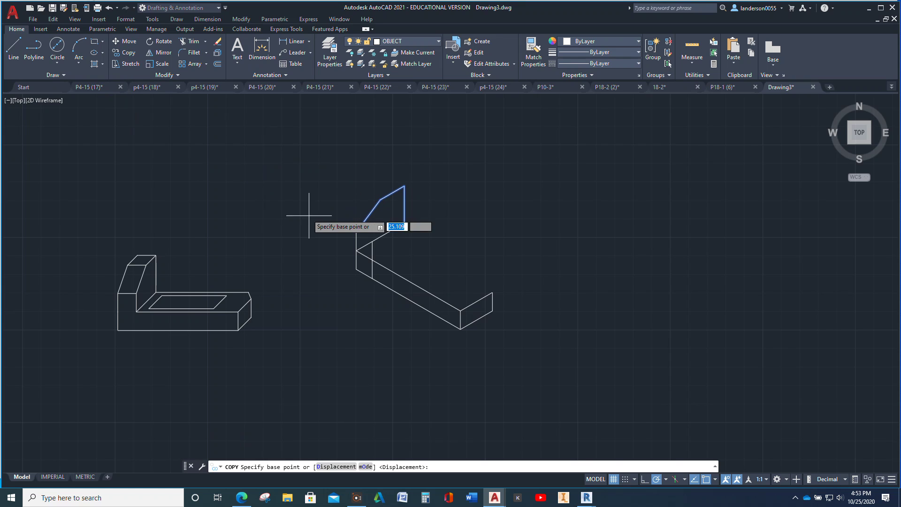
left_click(357, 231)
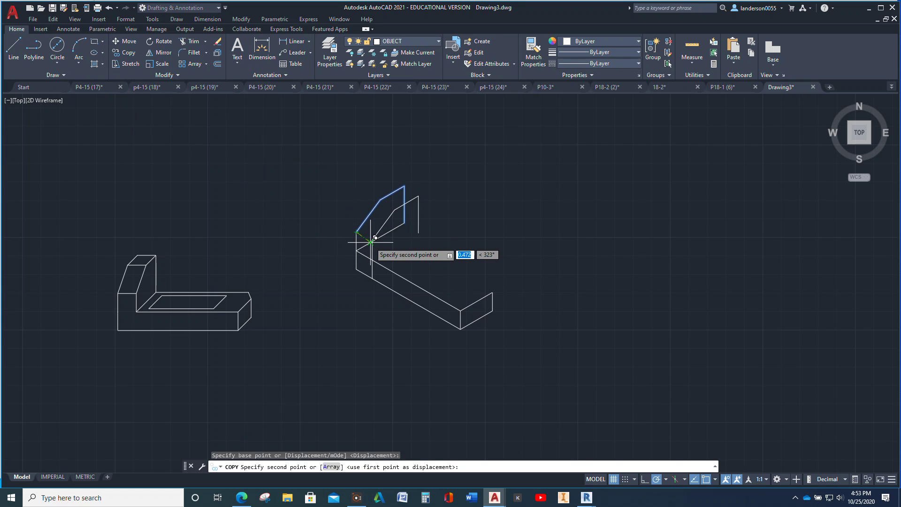
left_click(370, 242)
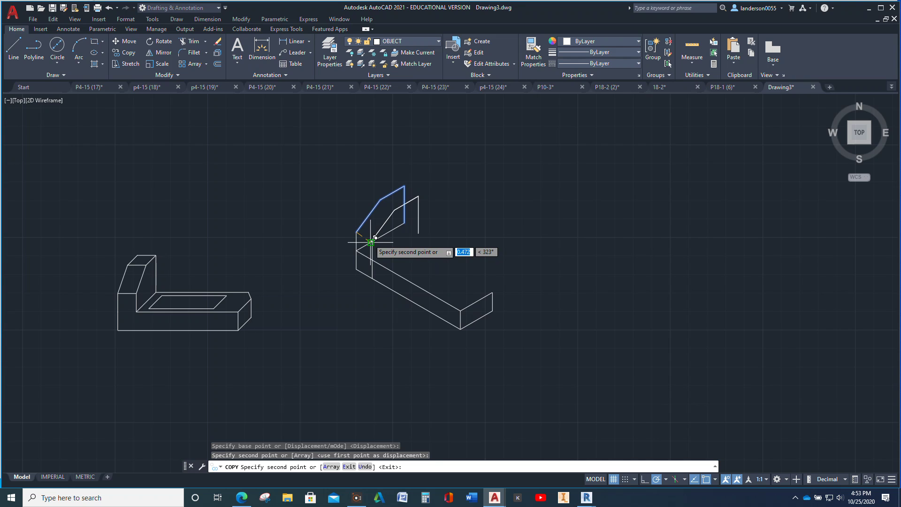
key("Escape")
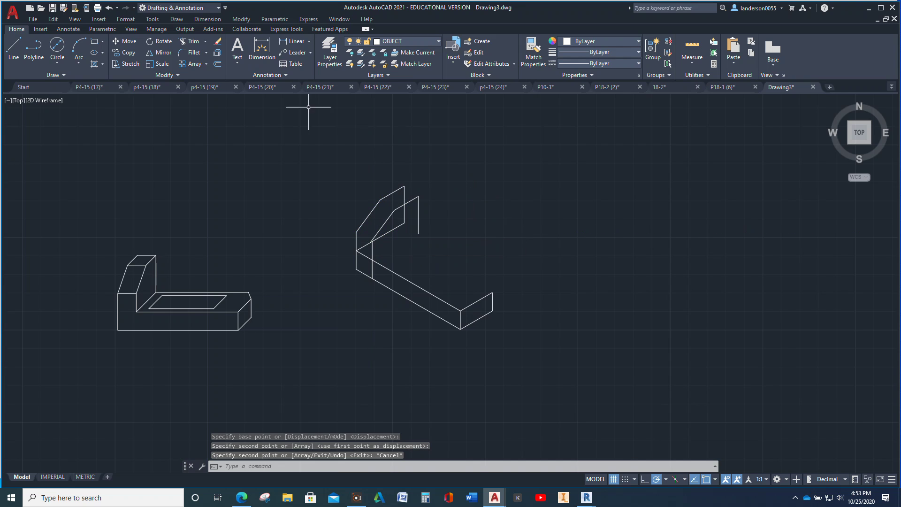
Draw two connecting edges from the chamfer's upper corners to the vertical edge using endpoint snaps
left_click(18, 42)
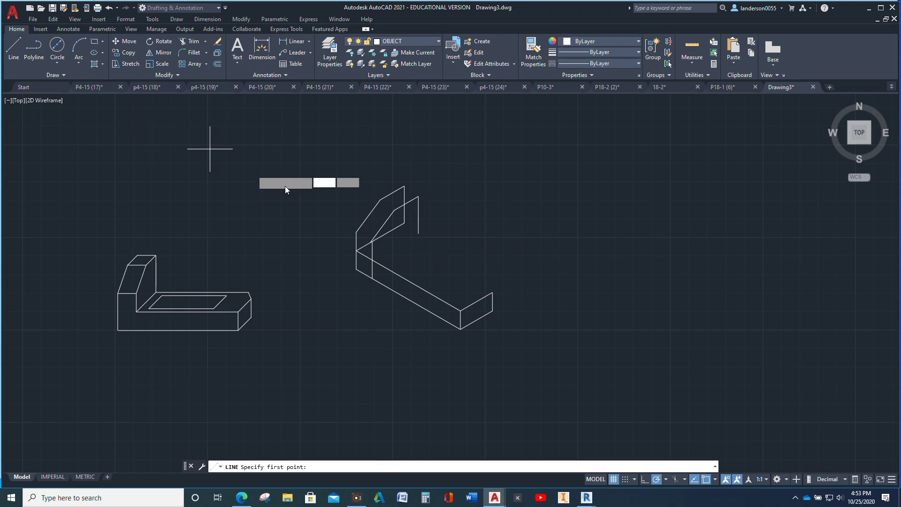
left_click(404, 187)
left_click(418, 197)
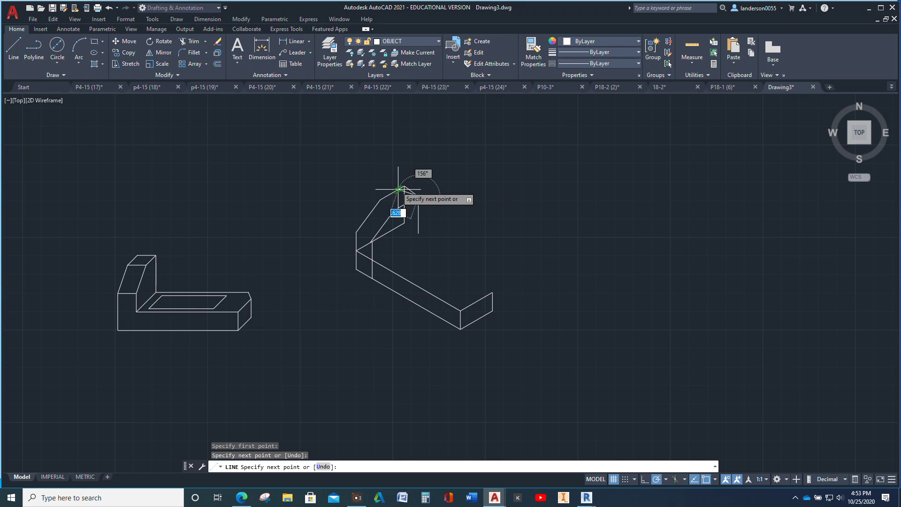
key("Return")
key("Return")
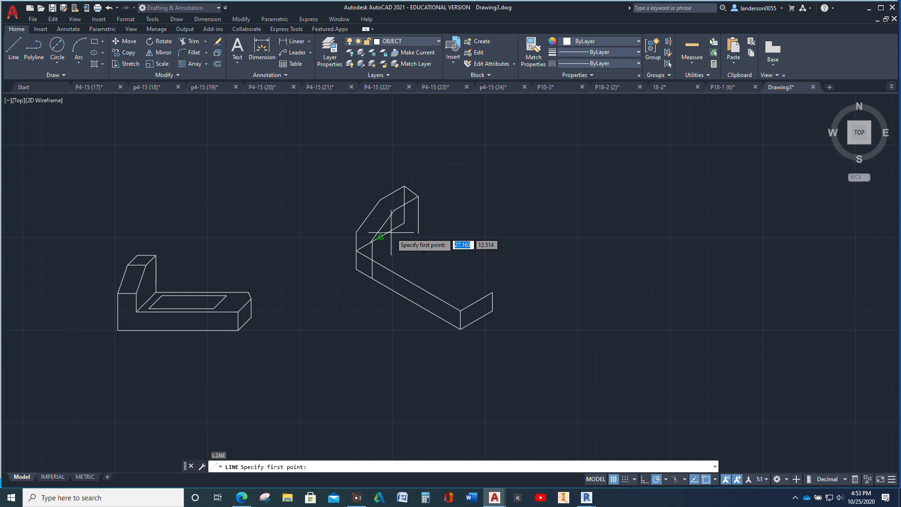
left_click(381, 200)
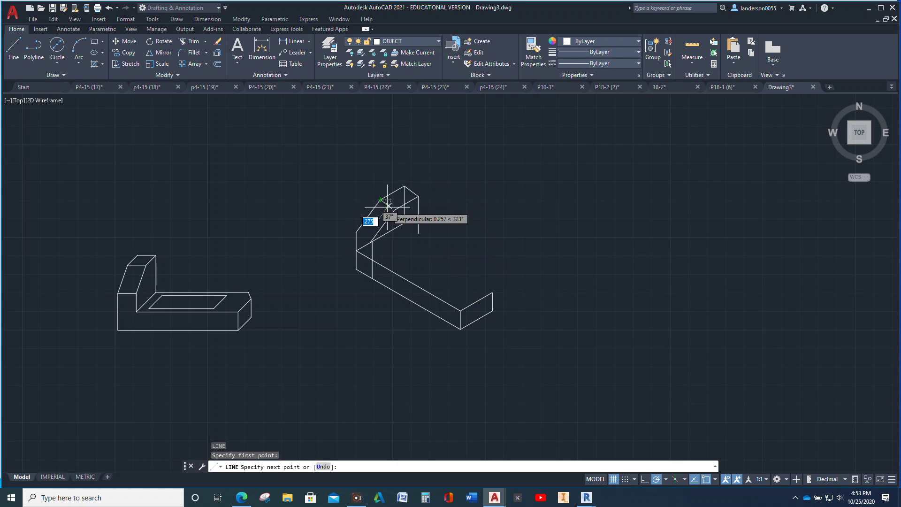
left_click(394, 210)
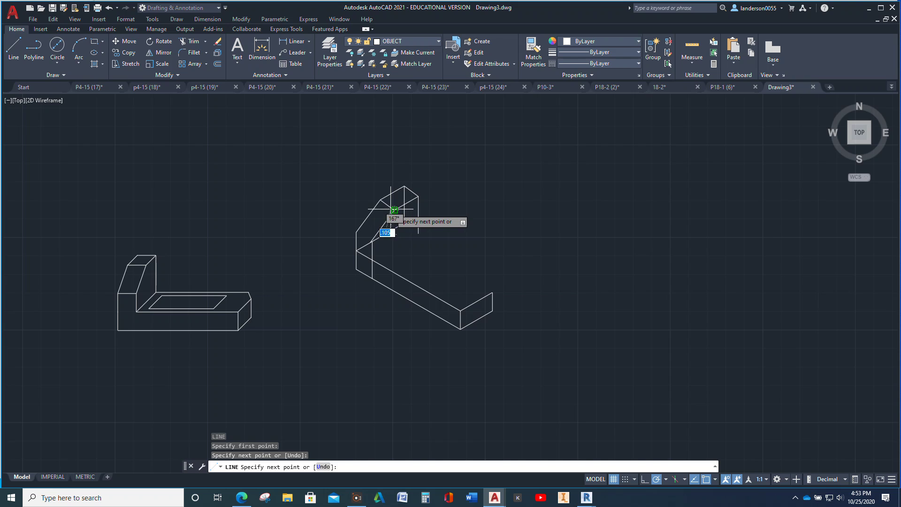
key("Return")
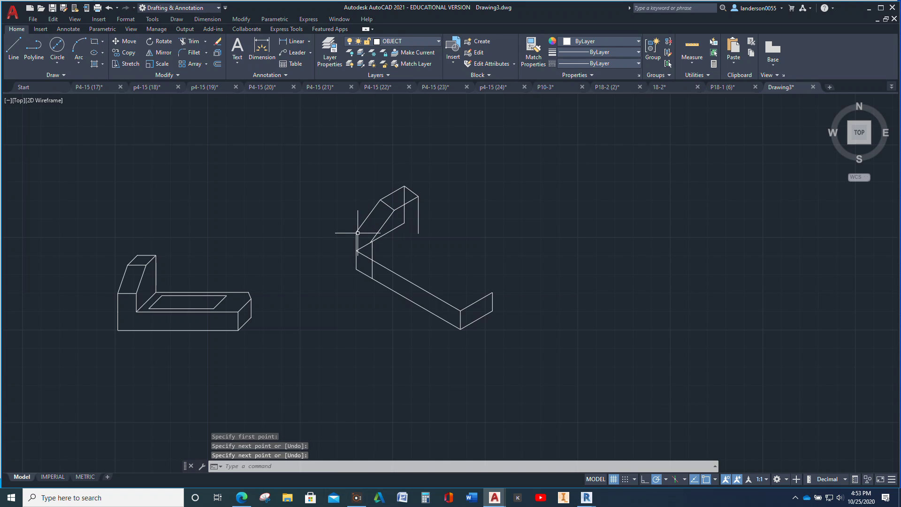
Undo the misplaced start of a third line at the upright's left corner and cancel it
key("Return")
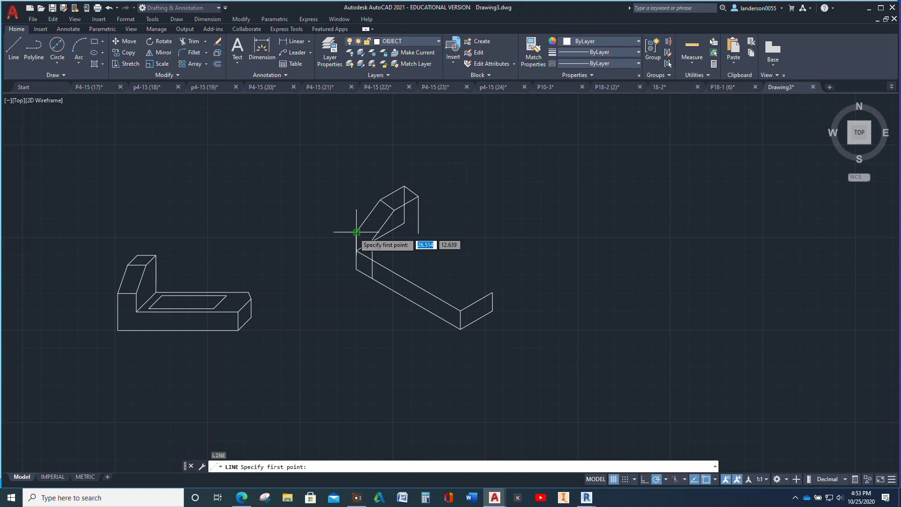
left_click(357, 232)
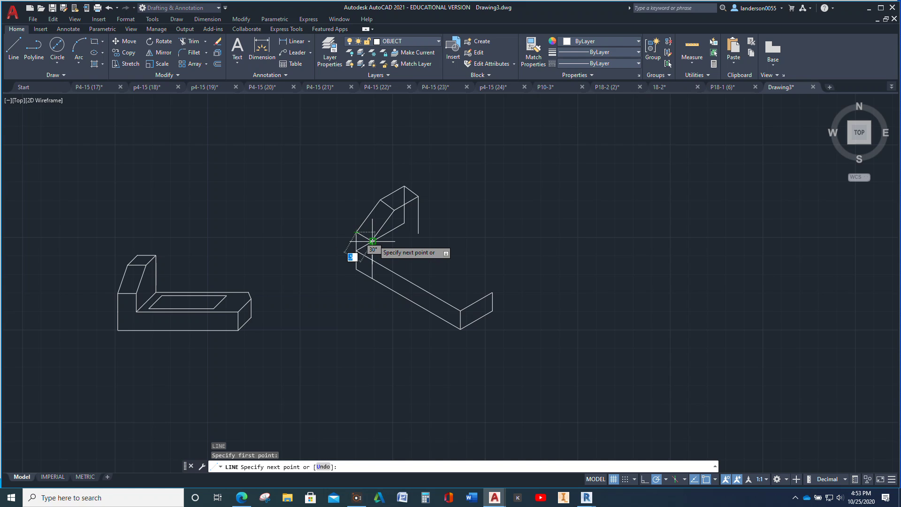
scroll(374, 241, "up", 2)
scroll(372, 242, "up", 5)
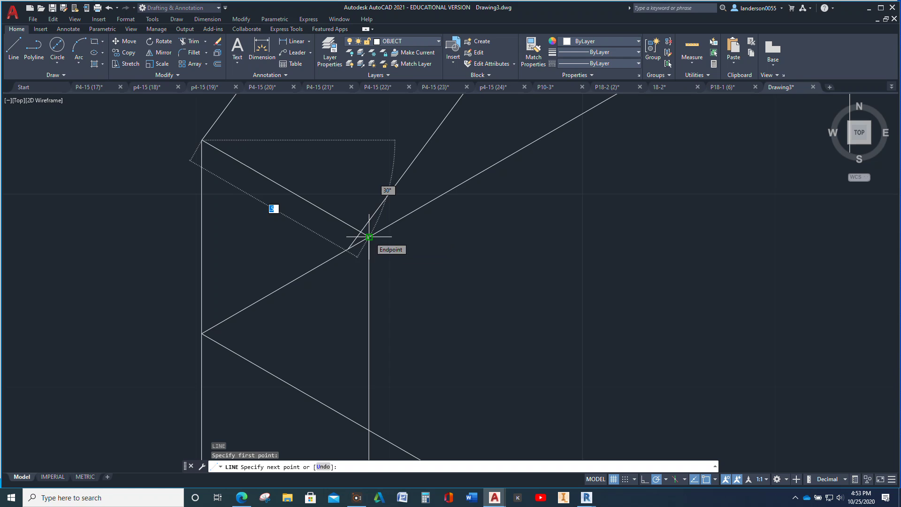
scroll(481, 290, "down", 4)
mouse_move(482, 291)
middle_mouse_down()
mouse_move(433, 316)
mouse_move(362, 334)
middle_mouse_up()
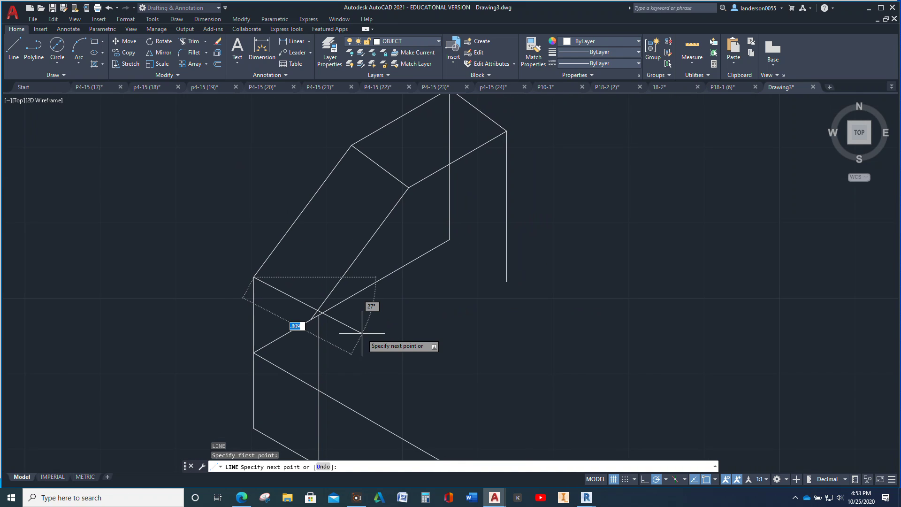
key("ctrl+z")
key("ctrl+z")
key("ctrl+z")
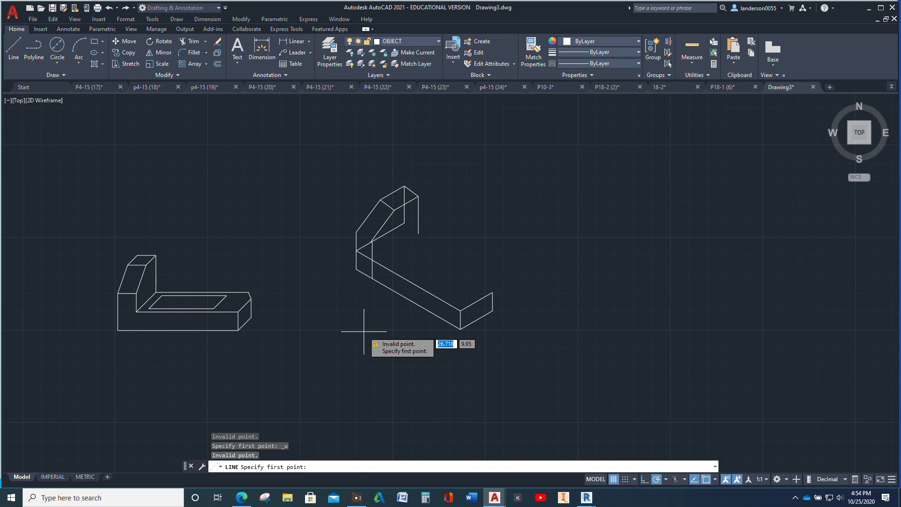
key("Escape")
key("Escape")
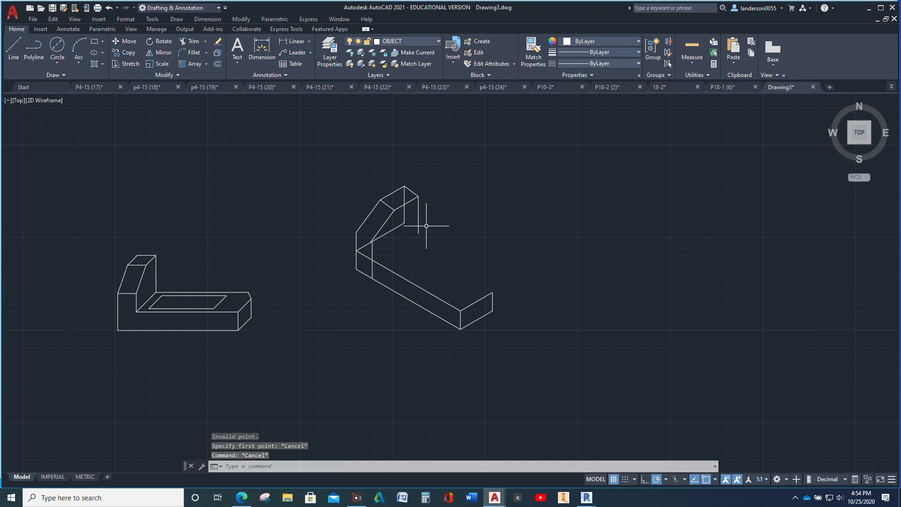
Erase the five wrong chamfer lines and the leftover diagonal from the right-hand upright
left_click(417, 212)
left_click(407, 203)
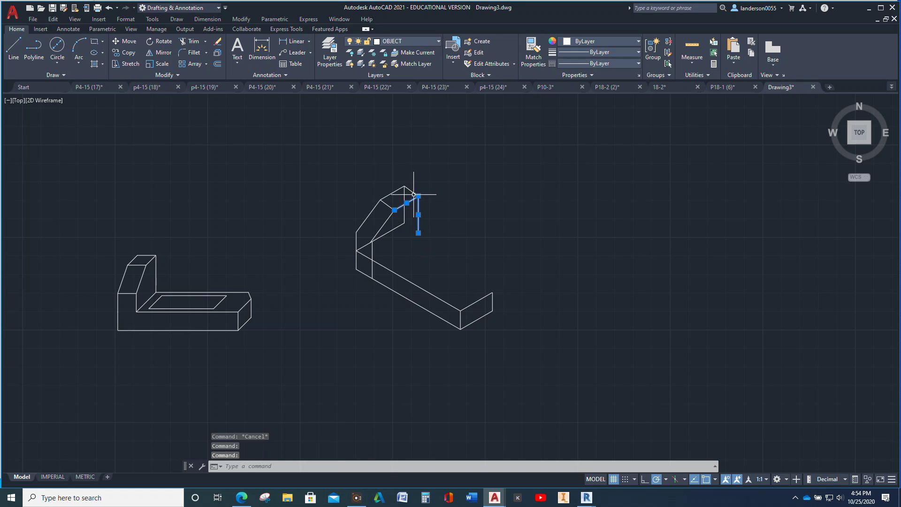
left_click(414, 193)
left_click(387, 204)
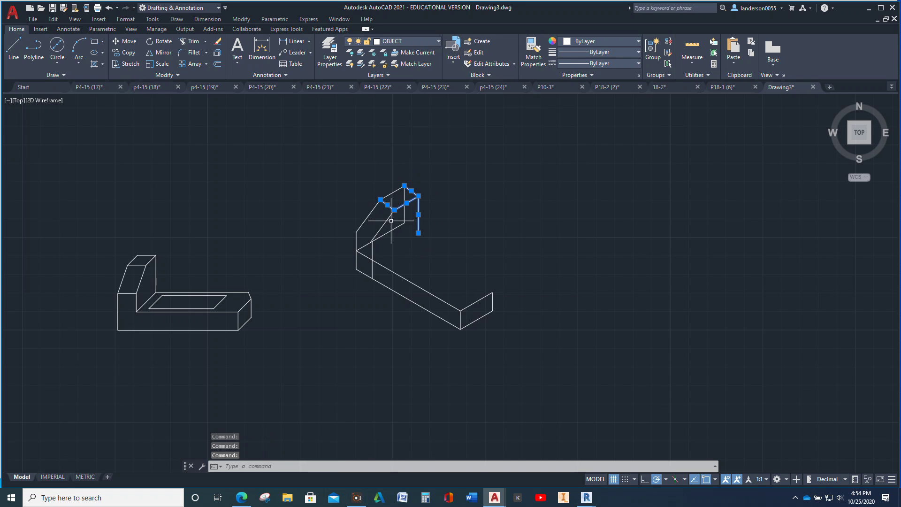
left_click(387, 218)
key("Delete")
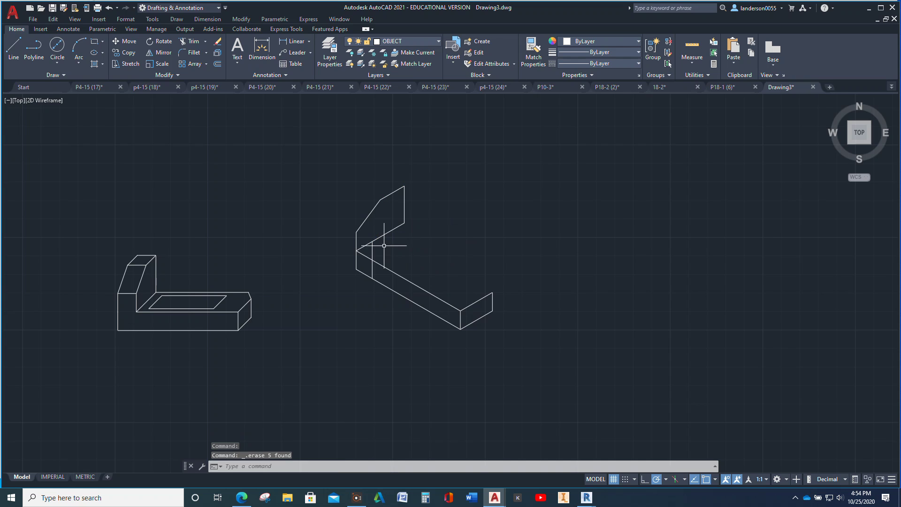
scroll(376, 248, "up", 5)
left_click(376, 224)
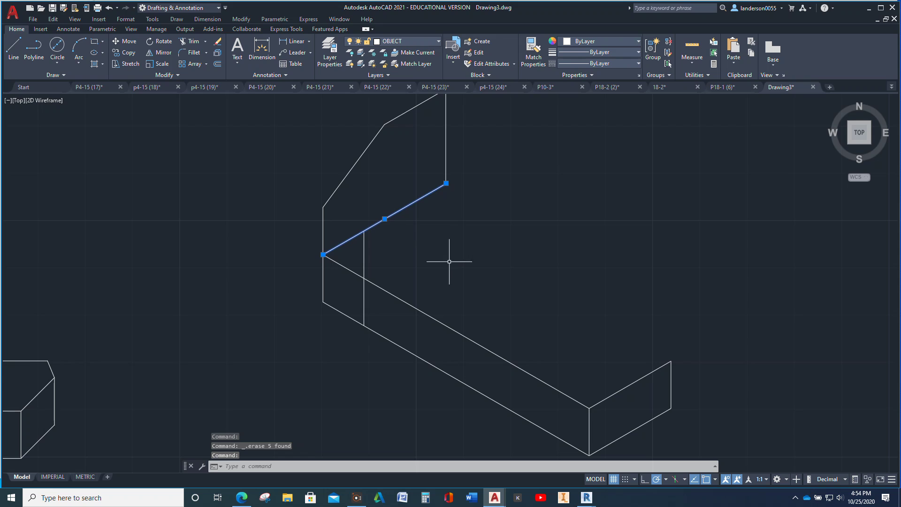
key("Delete")
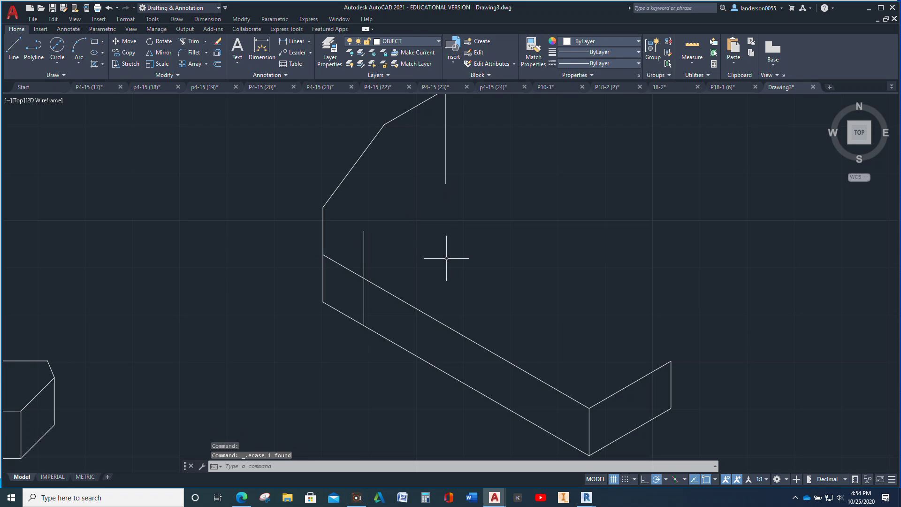
Select the two remaining chamfer diagonals and the vertical edge of the outline
left_click(344, 178)
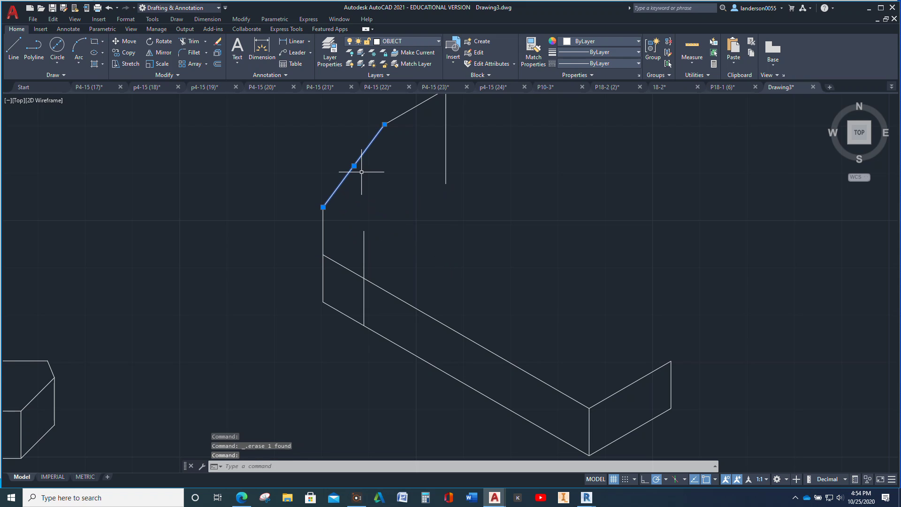
left_click(402, 115)
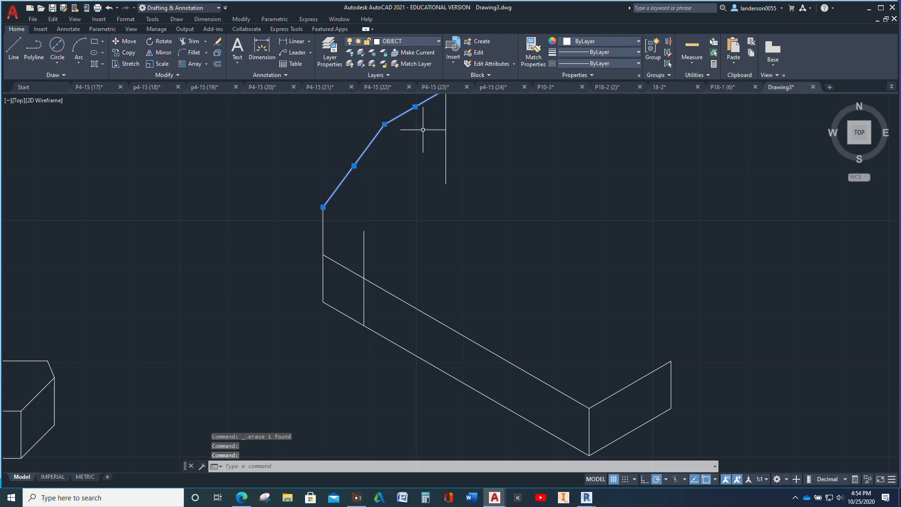
left_click(446, 144)
Copy the chamfer outline from its lower end to the top of the inner vertical edge
left_click(127, 53)
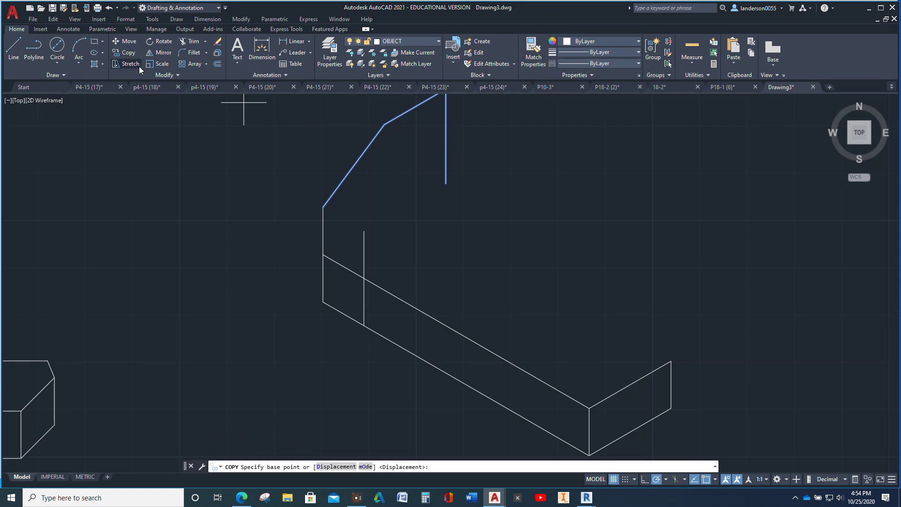
left_click(323, 207)
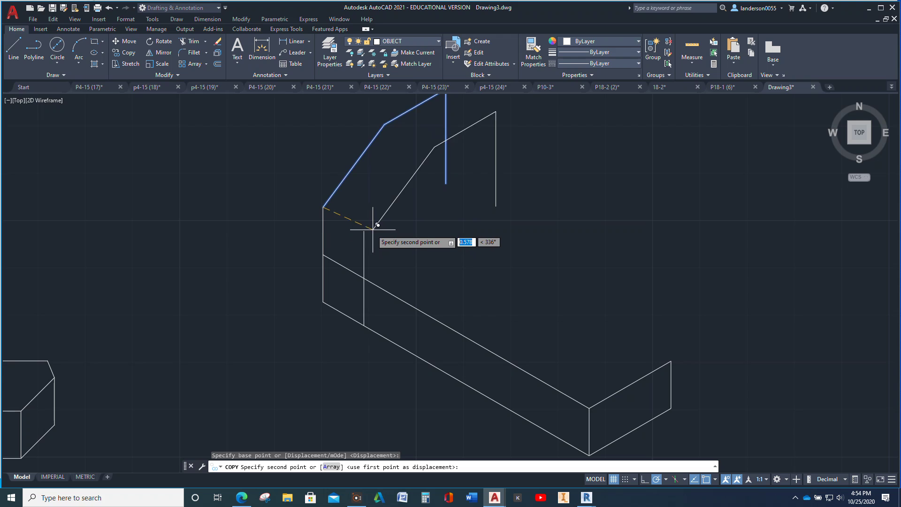
left_click(365, 230)
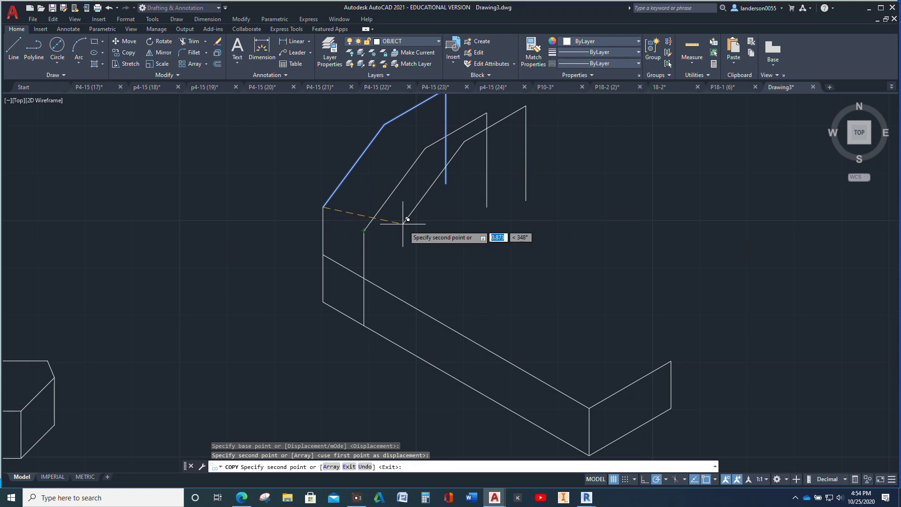
key("Escape")
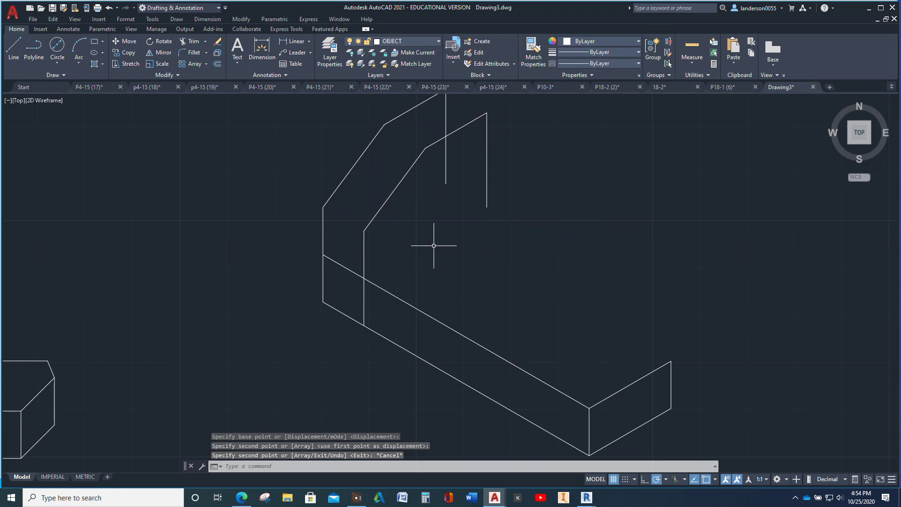
Fillet the inner vertical edge into the lower diagonal and delete the stray vertical line
left_click(192, 53)
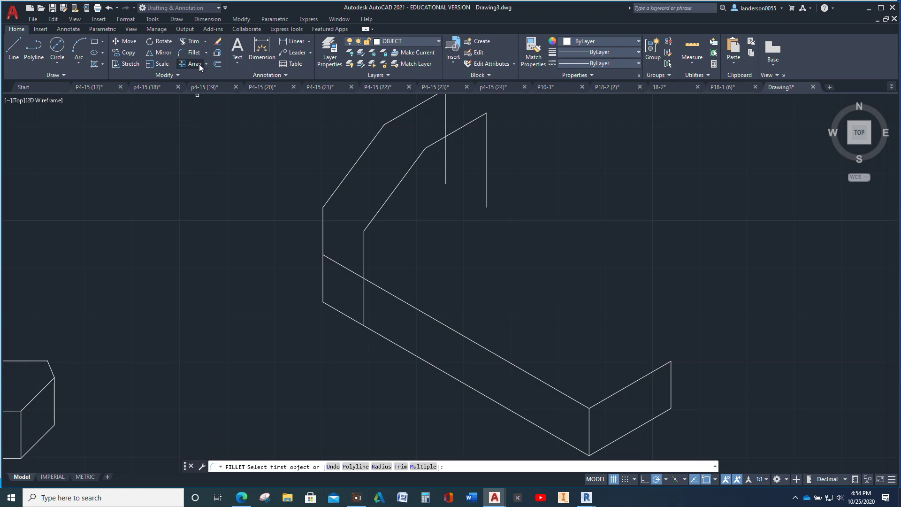
left_click(365, 269)
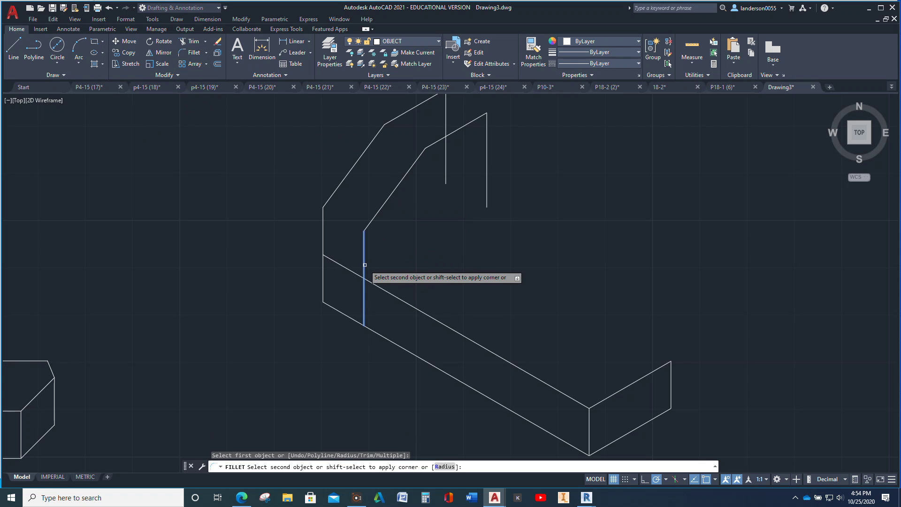
left_click(380, 285)
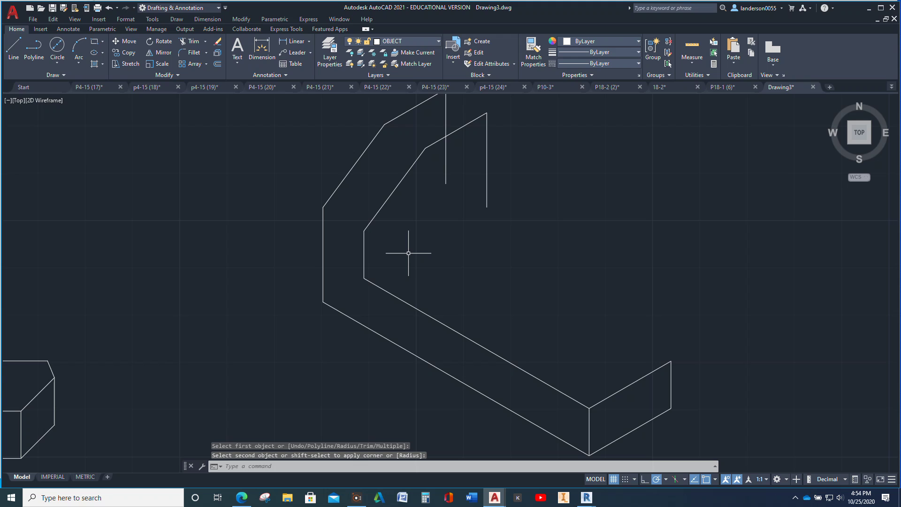
key("Escape")
key("Escape")
middle_click_drag(413, 249, 342, 316)
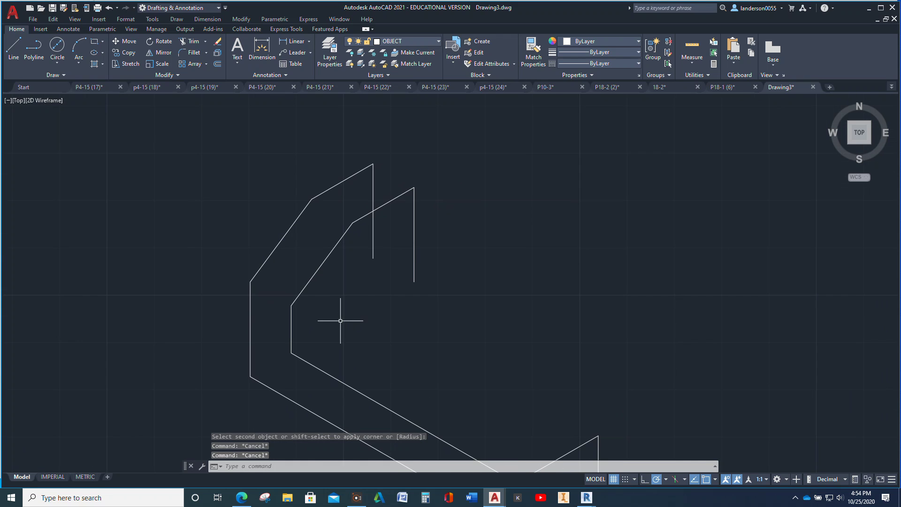
left_click(374, 183)
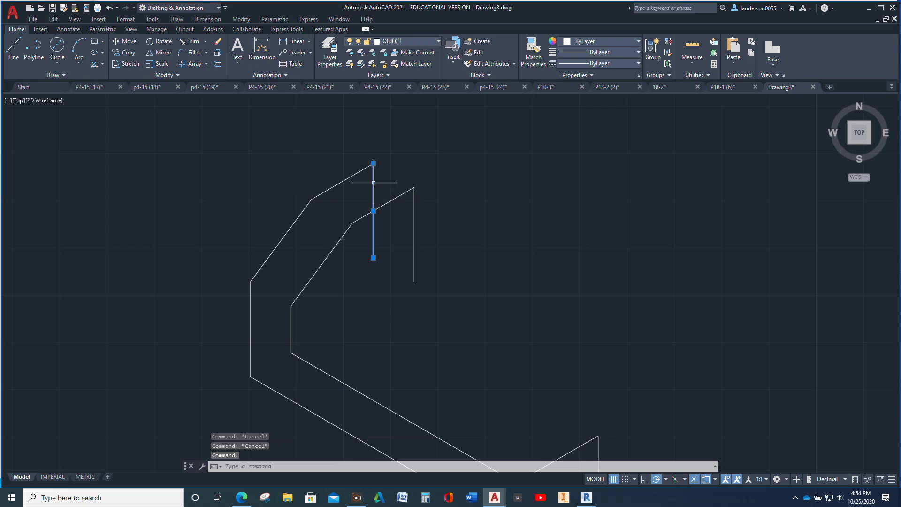
key("Delete")
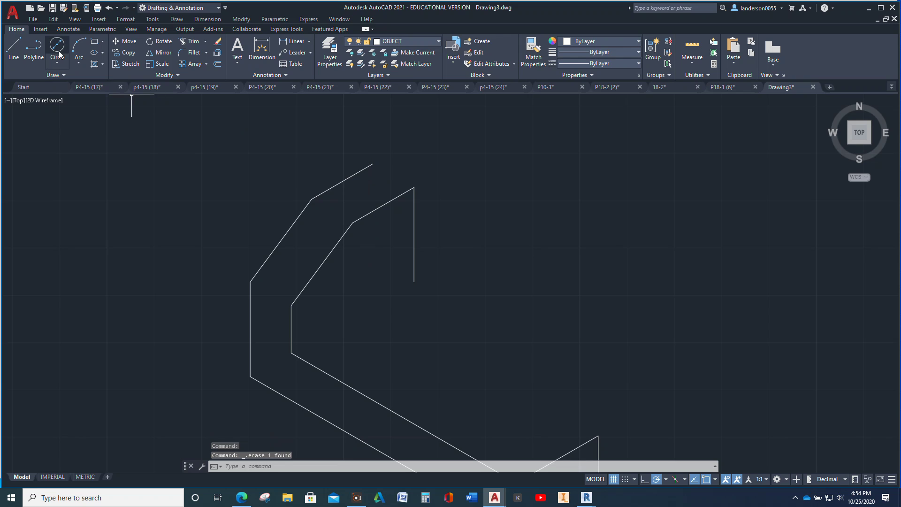
Draw the chamfer's short top edge and copy it to the inner chamfer corner
left_click(13, 46)
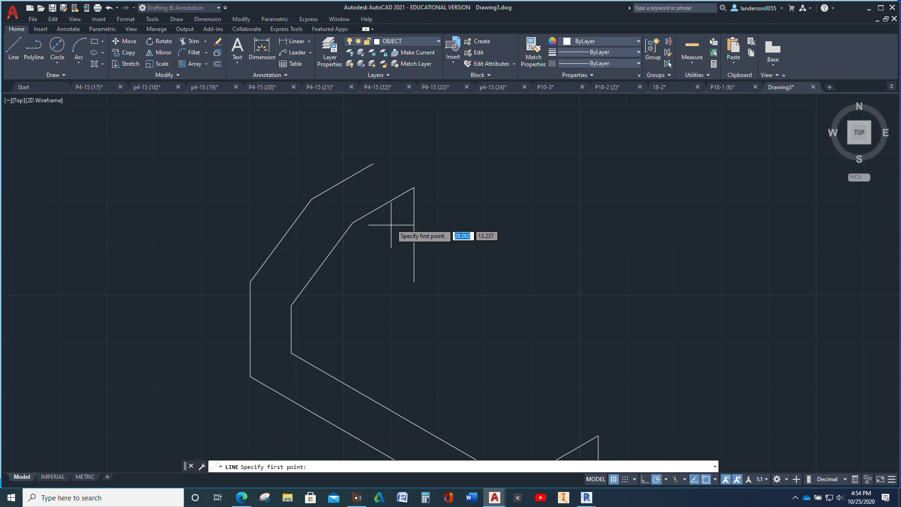
left_click(372, 165)
left_click(414, 188)
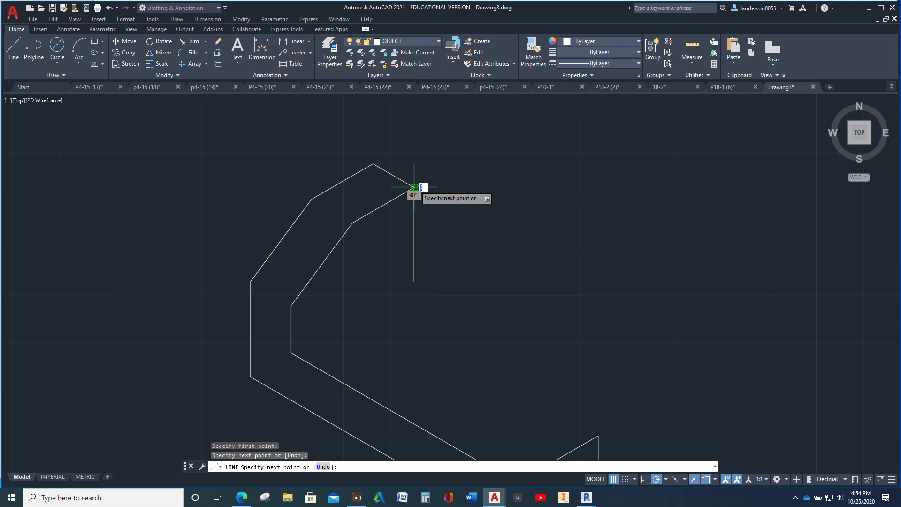
key("Return")
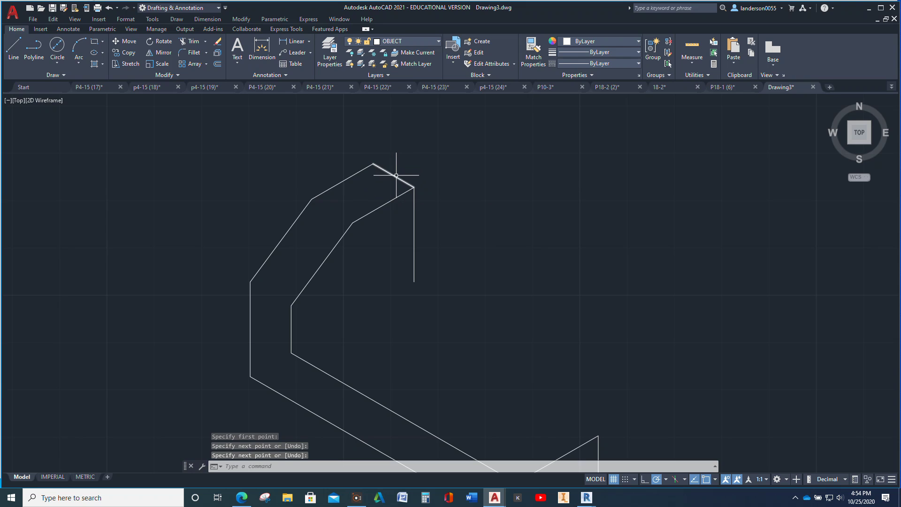
left_click(394, 175)
left_click(129, 53)
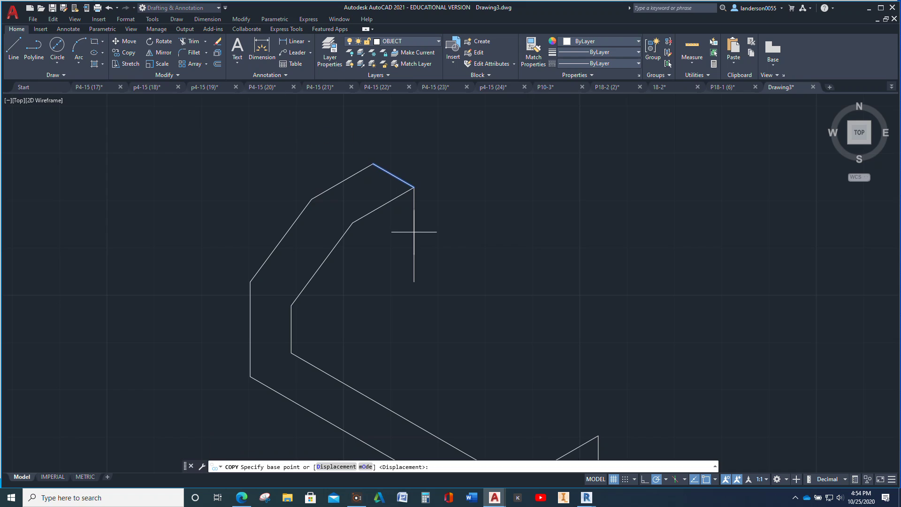
left_click(414, 187)
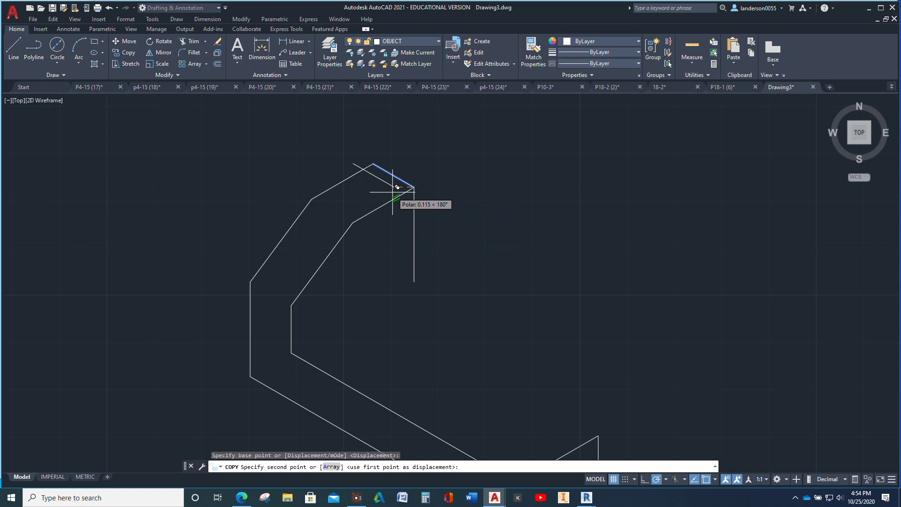
left_click(352, 222)
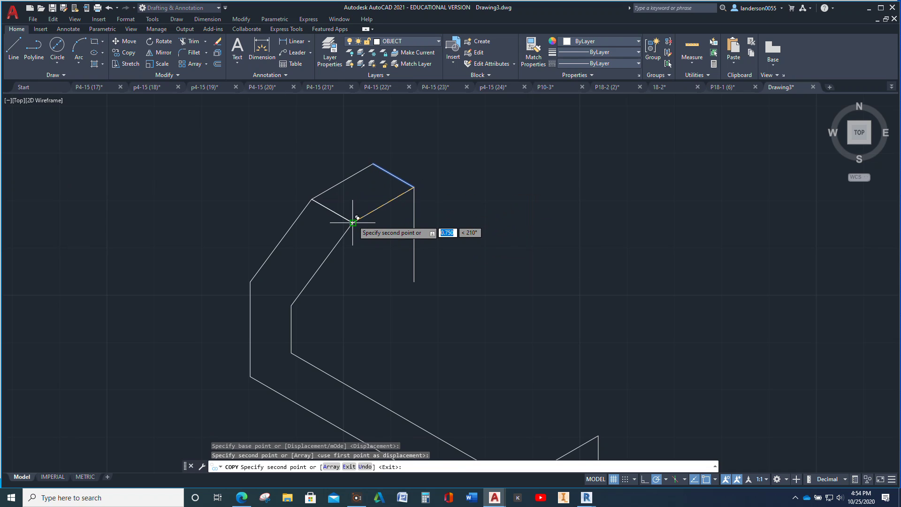
left_click(291, 305)
scroll(431, 291, "down", 2)
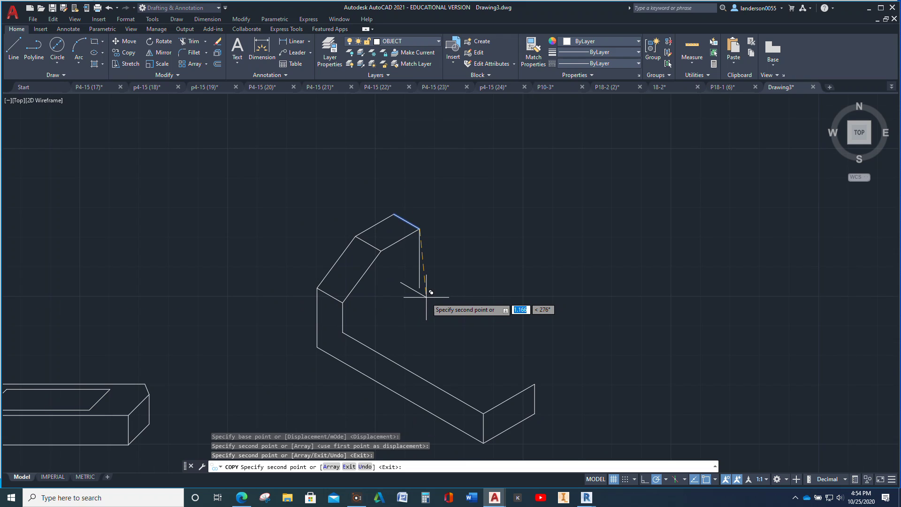
key("Escape")
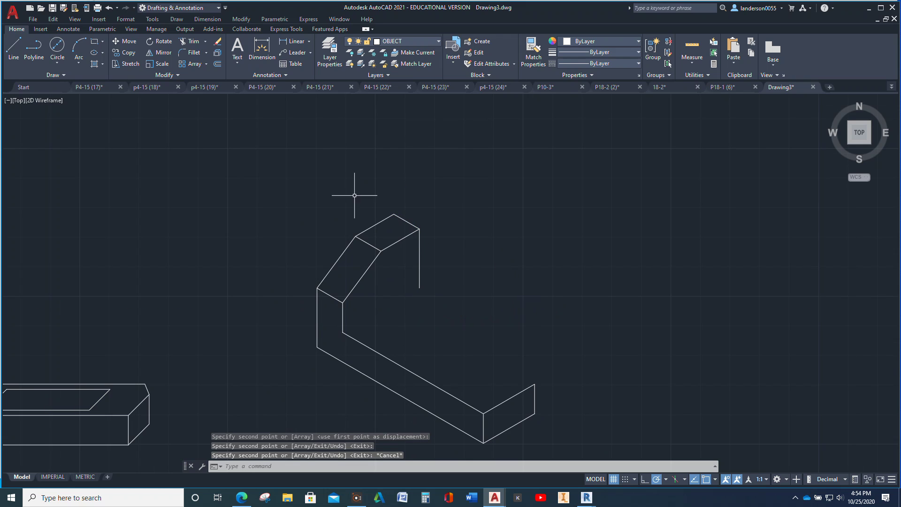
Draw the edge from the vertical edge's bottom to the base's inner corner
left_click(14, 47)
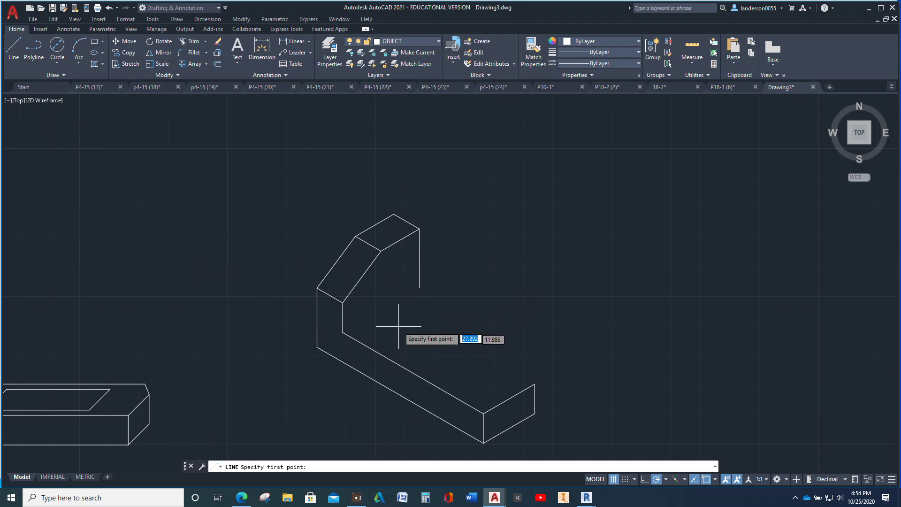
left_click(419, 288)
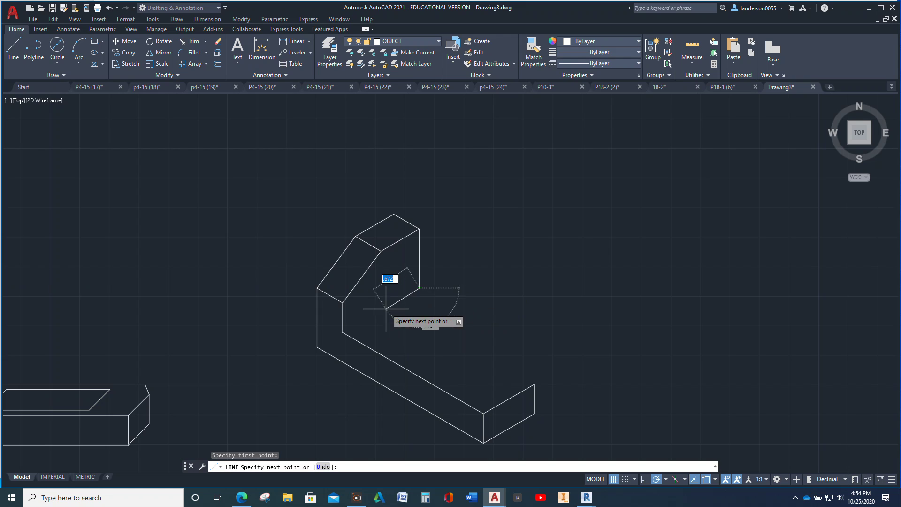
left_click(343, 332)
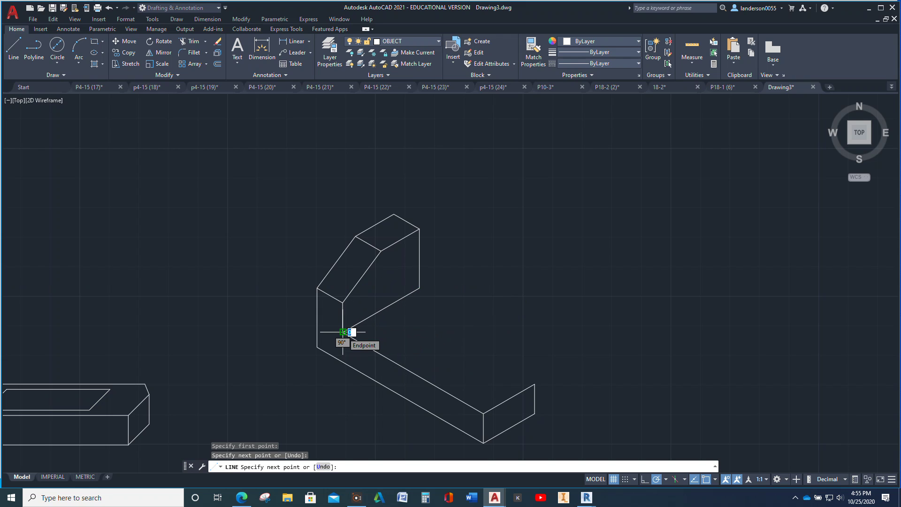
key("Escape")
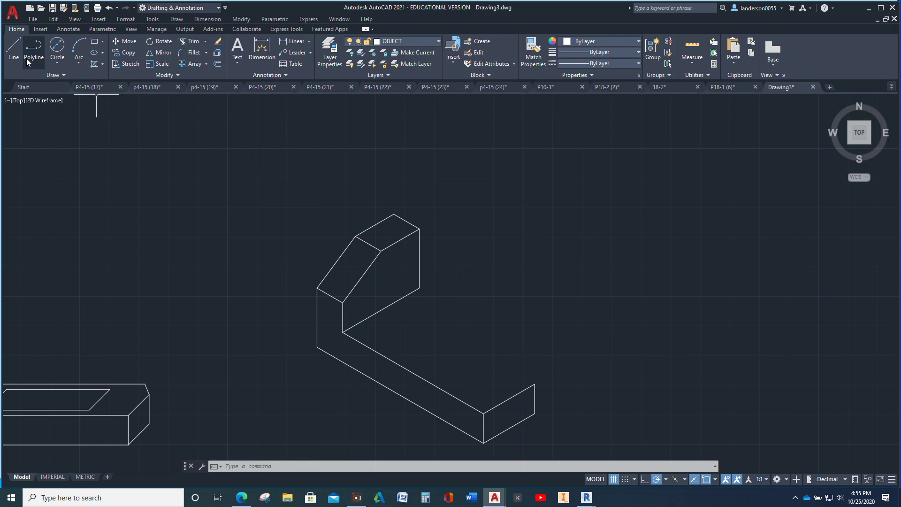
Extend the base's top edge 2.5 at 30° and draw the short slanted end edge
left_click(15, 49)
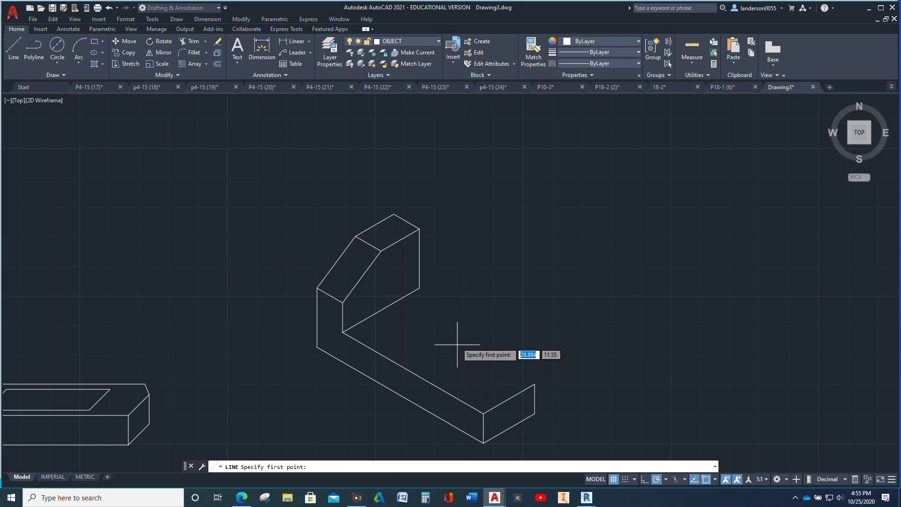
left_click(420, 287)
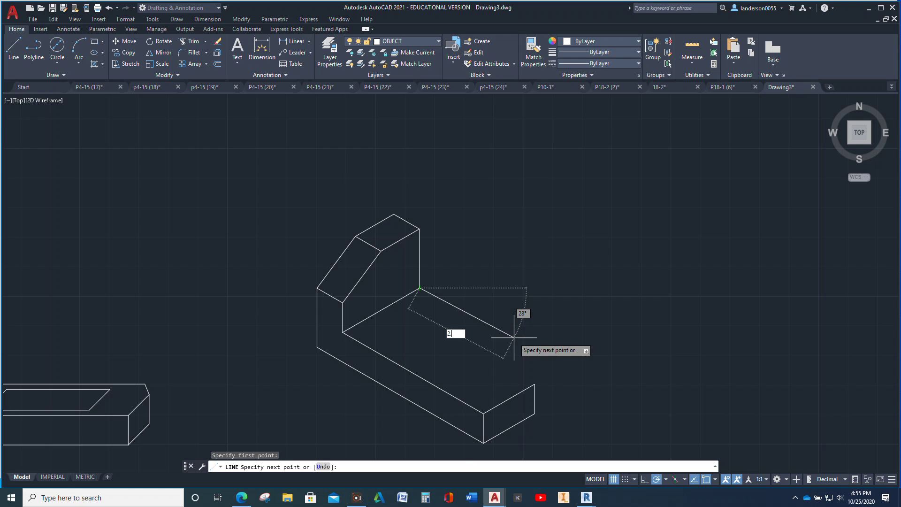
type("2.5")
key("Tab")
type("3")
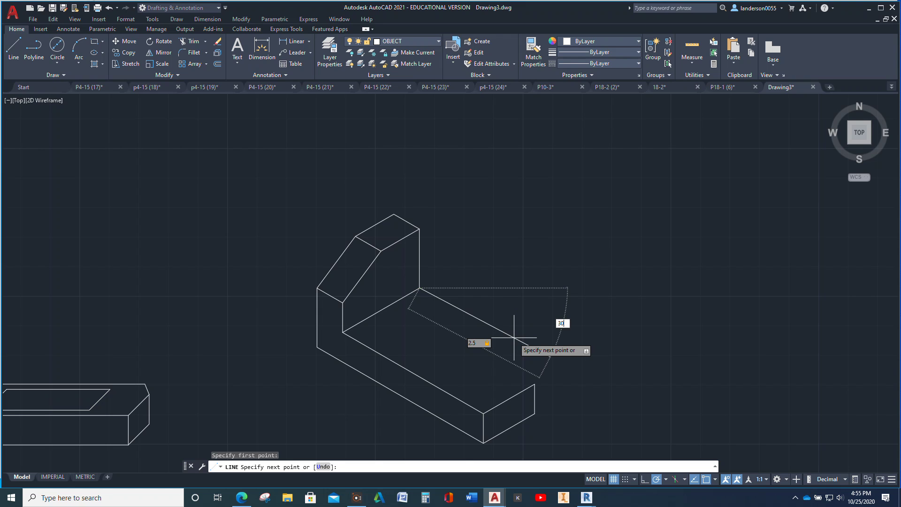
type("0")
key("Return")
scroll(540, 373, "up", 2)
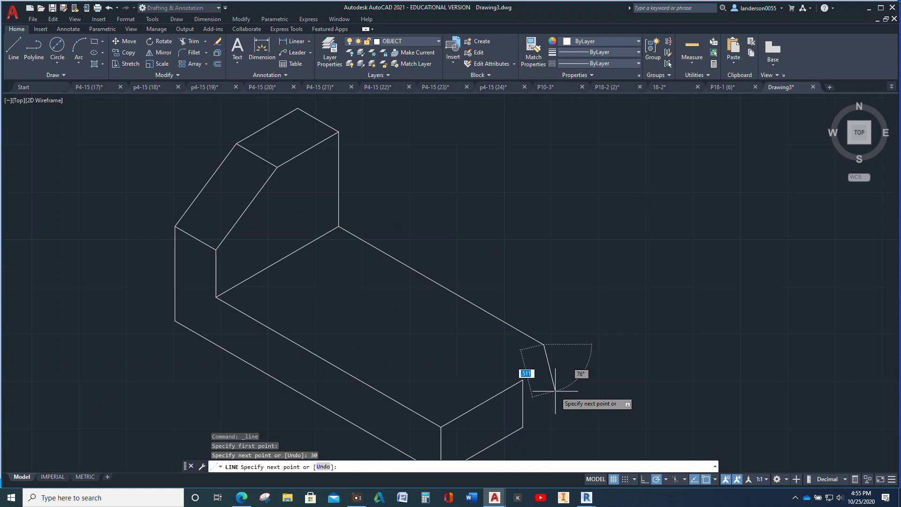
left_click(523, 379)
key("Escape")
key("Escape")
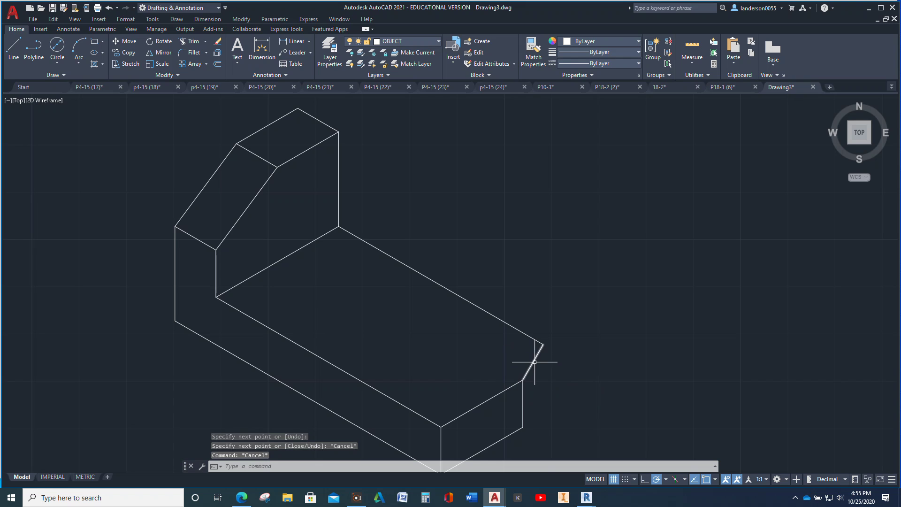
Copy the slanted end edge down to the base's lower right corner
left_click(533, 362)
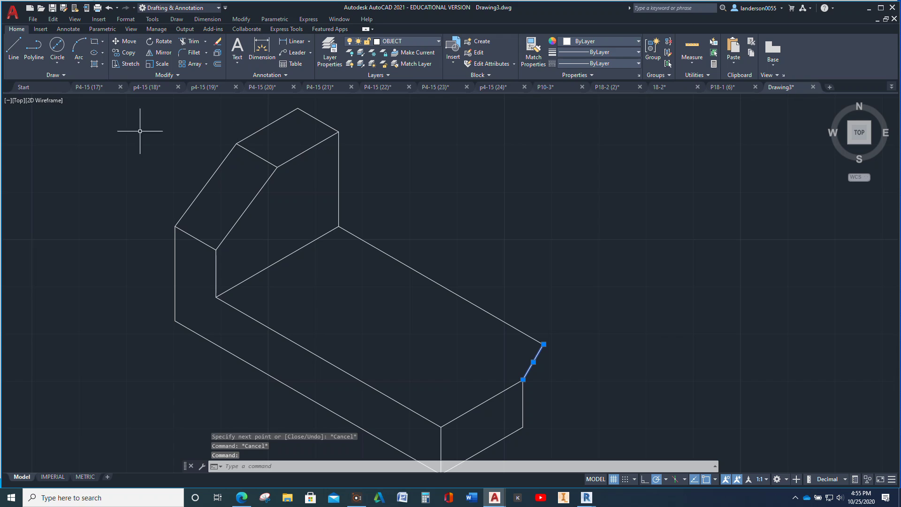
left_click(125, 52)
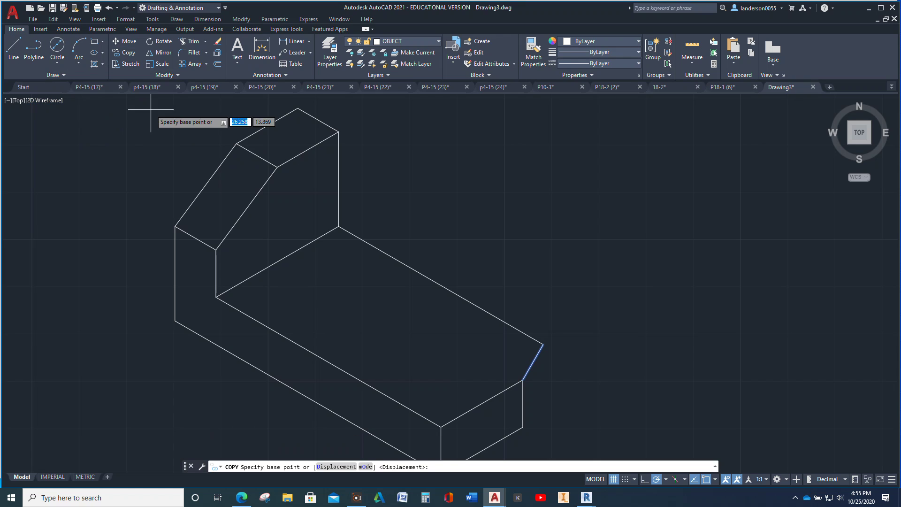
left_click(523, 379)
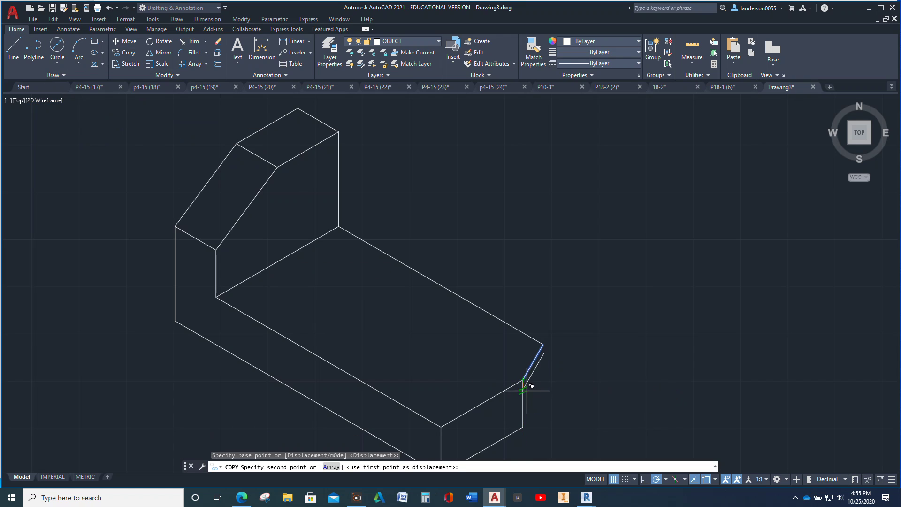
left_click(522, 427)
key("Escape")
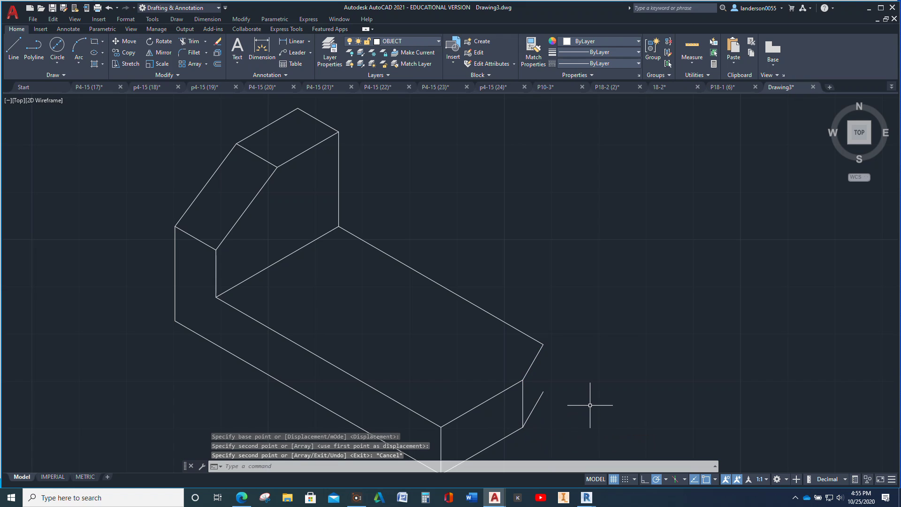
key("Return")
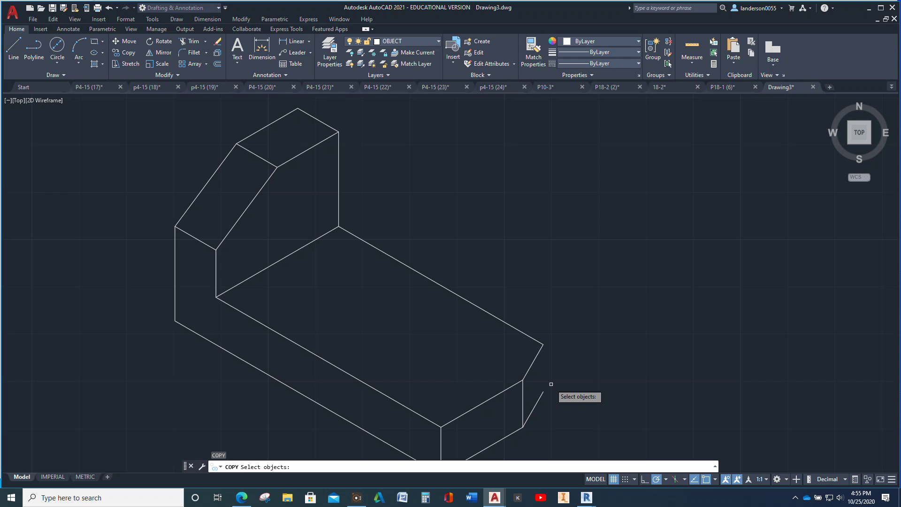
key("Escape")
key("Return")
Draw a vertical edge joining the two slanted end edges to close the right end
left_click(14, 49)
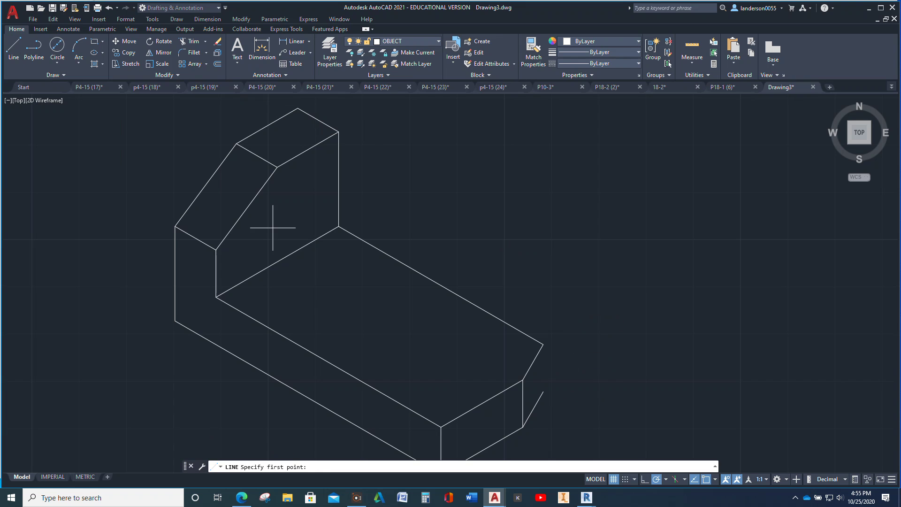
left_click(543, 391)
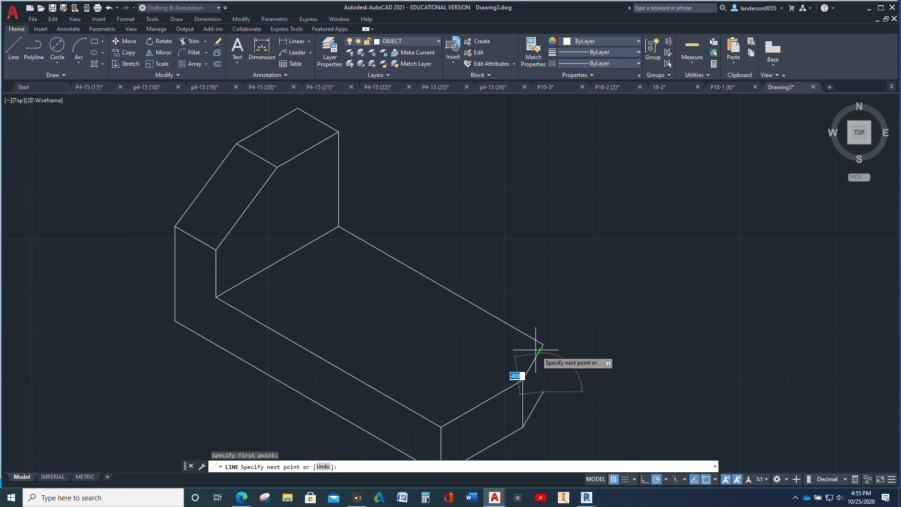
left_click(544, 344)
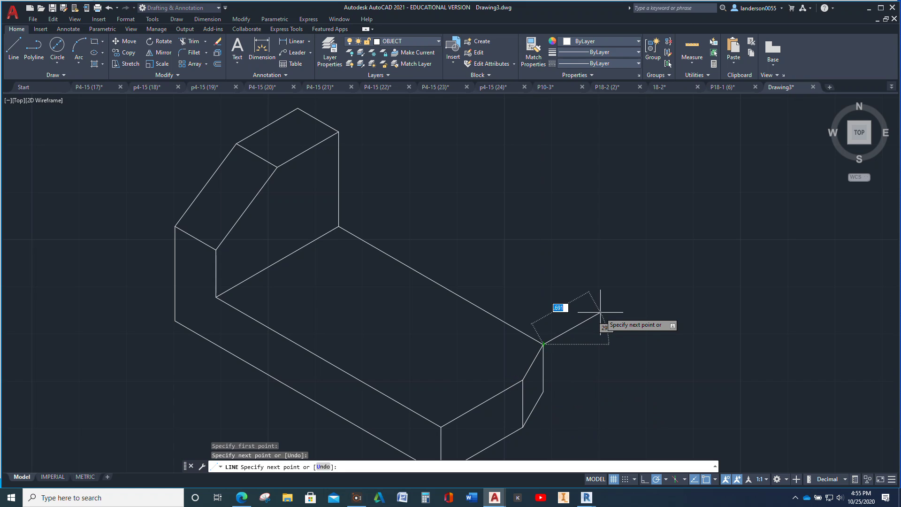
key("Escape")
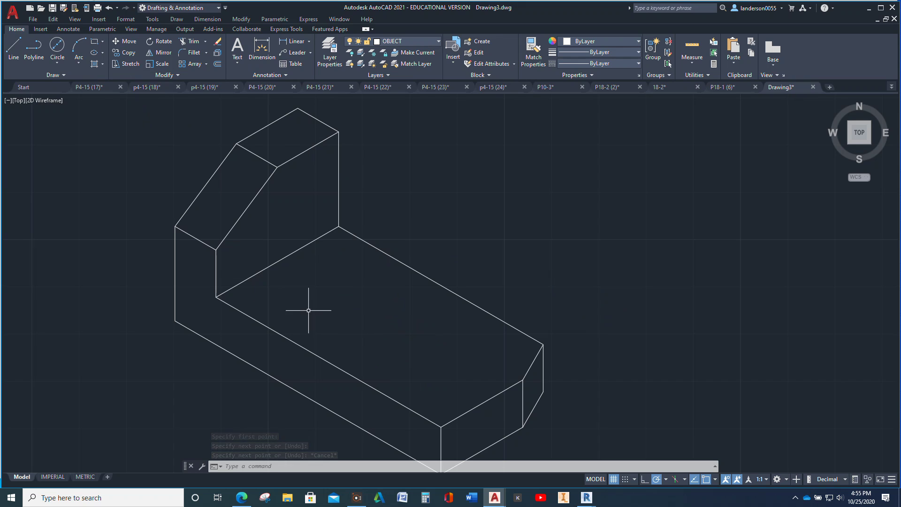
Copy the upright's foot edge 0.25 and 2 units along the base's front edge
left_click(282, 261)
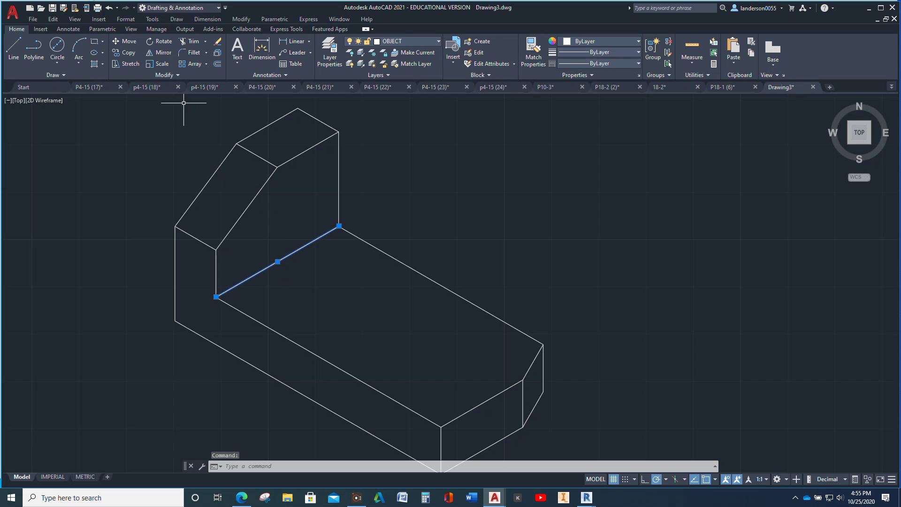
left_click(129, 52)
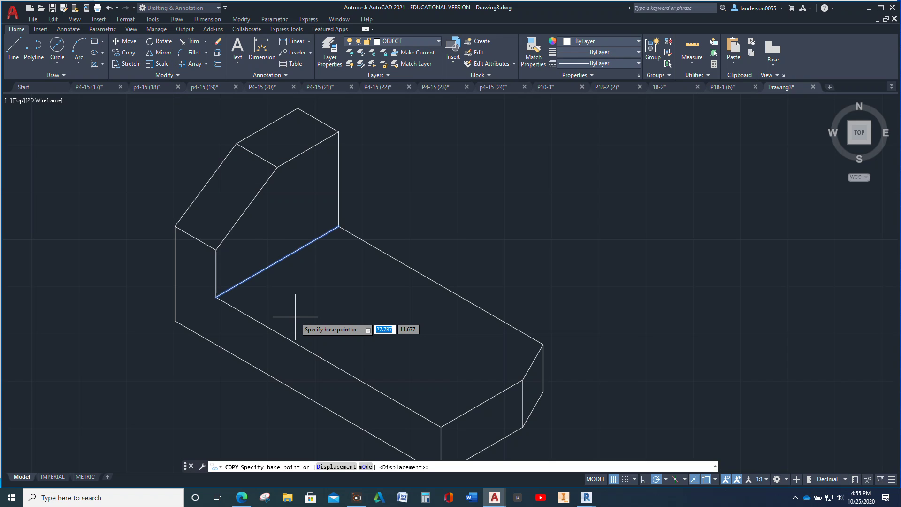
left_click(216, 297)
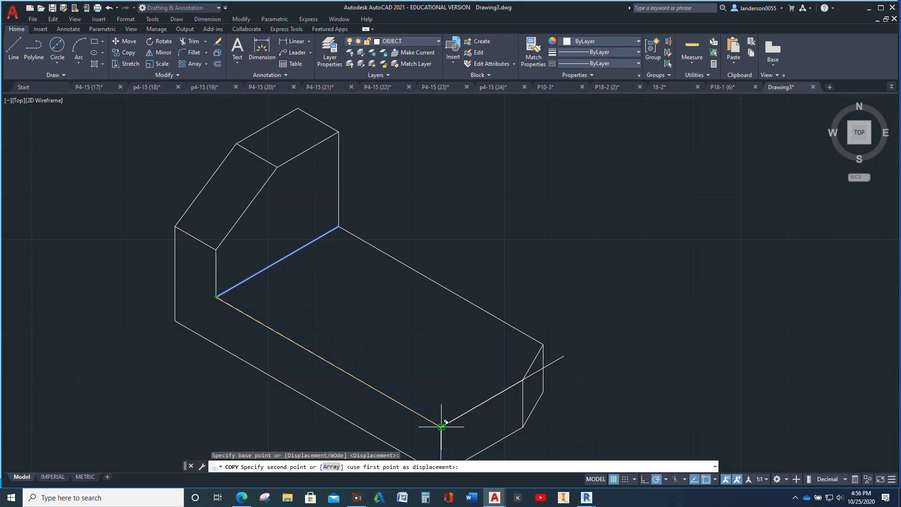
type(".2")
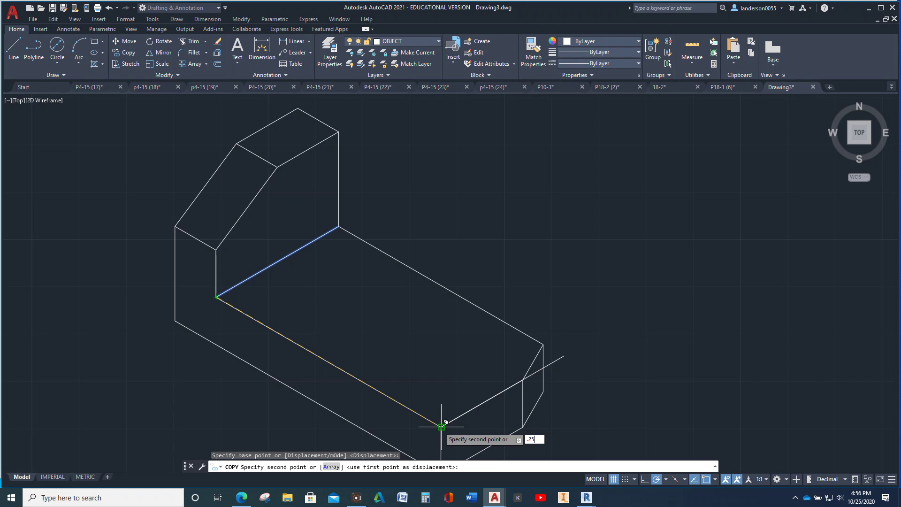
type("5")
key("Return")
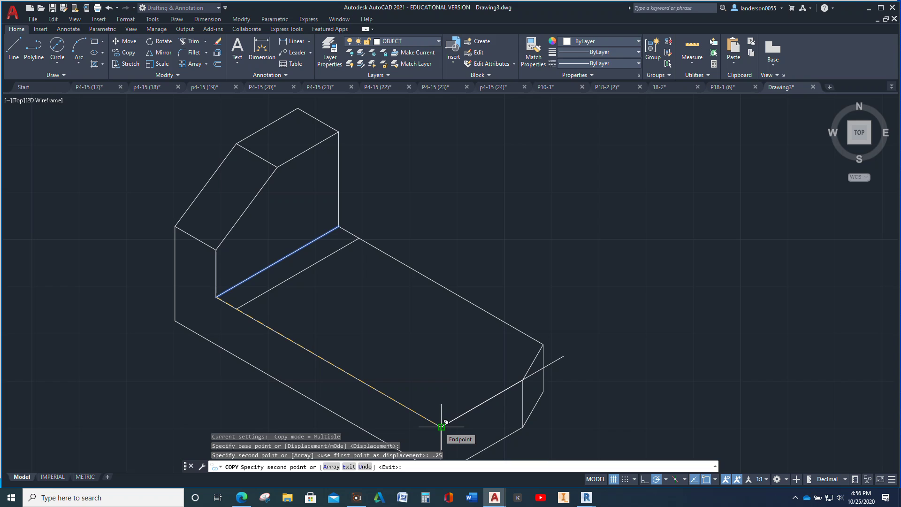
type("2")
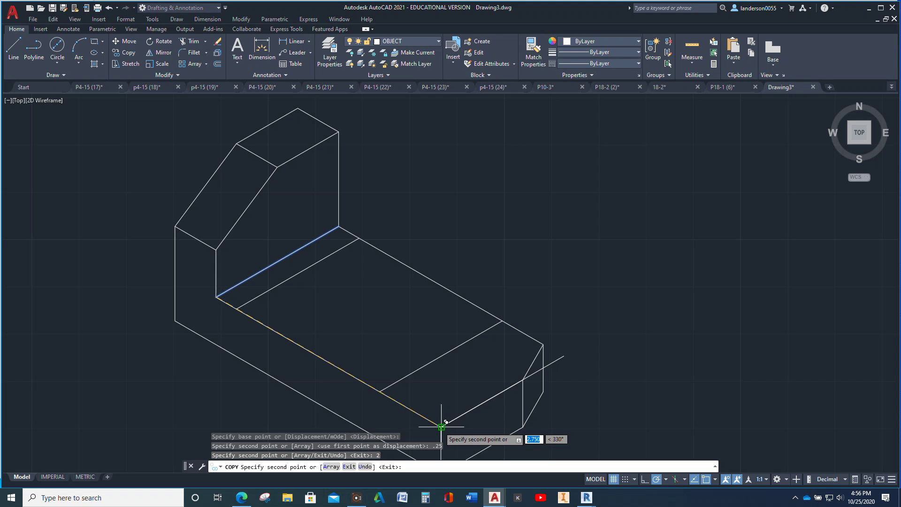
key("Return")
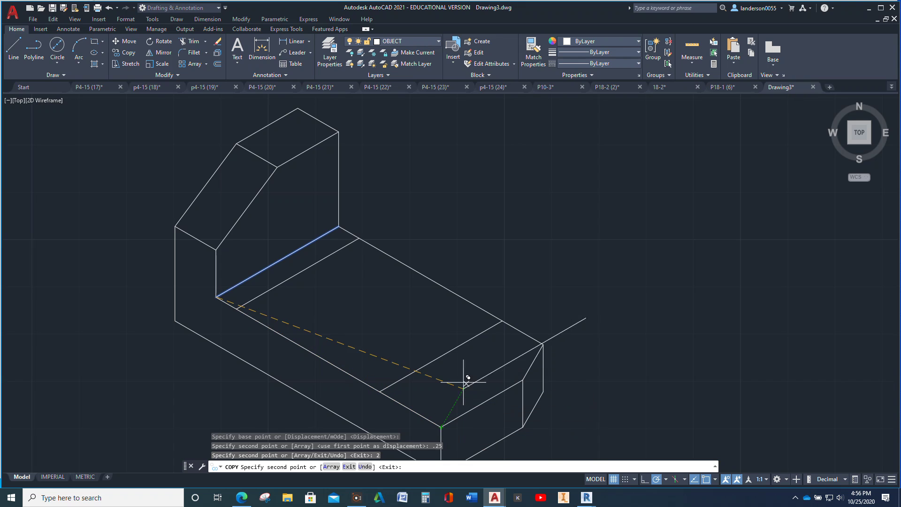
key("Escape")
key("Escape")
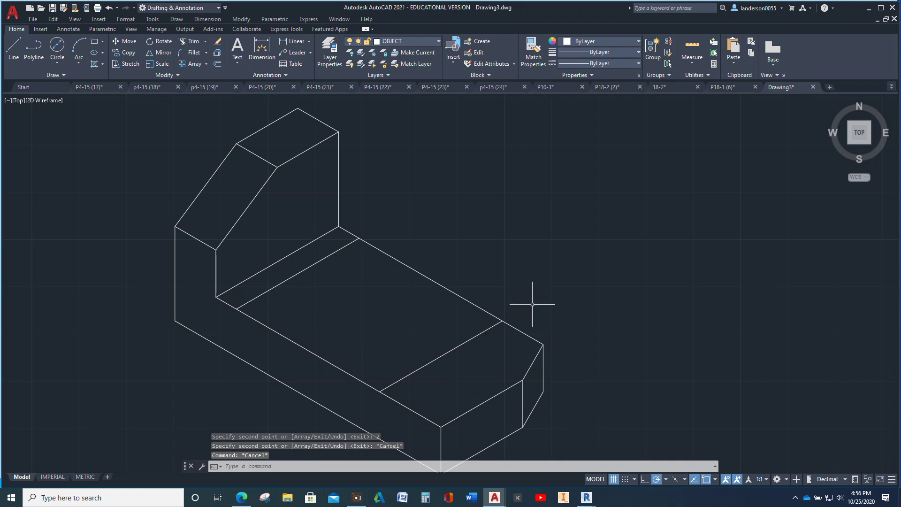
Copy the base's front top edge back by 0.25 and 1.25 to form the slot's long sides
left_click(277, 331)
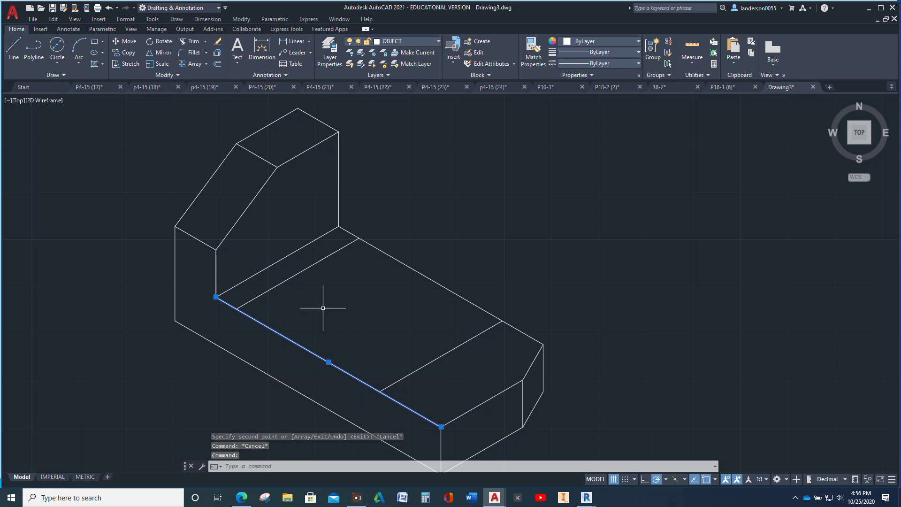
left_click(130, 52)
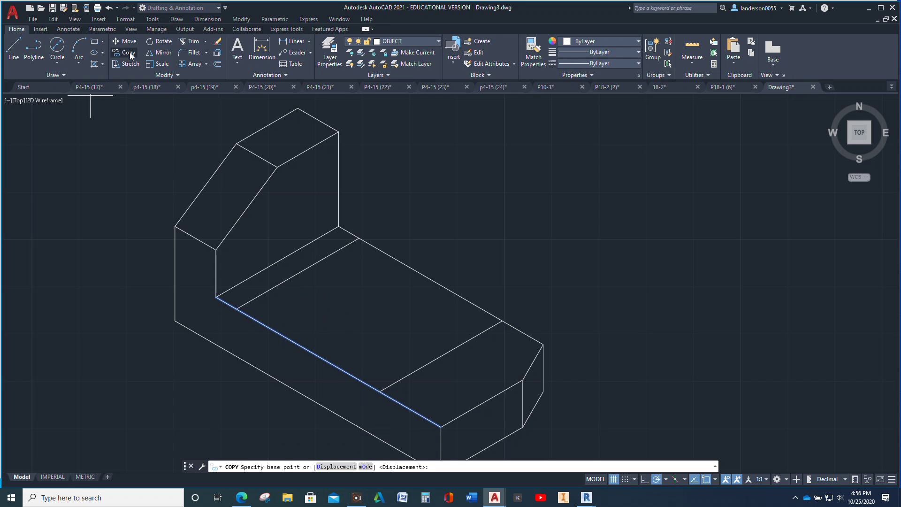
left_click(216, 296)
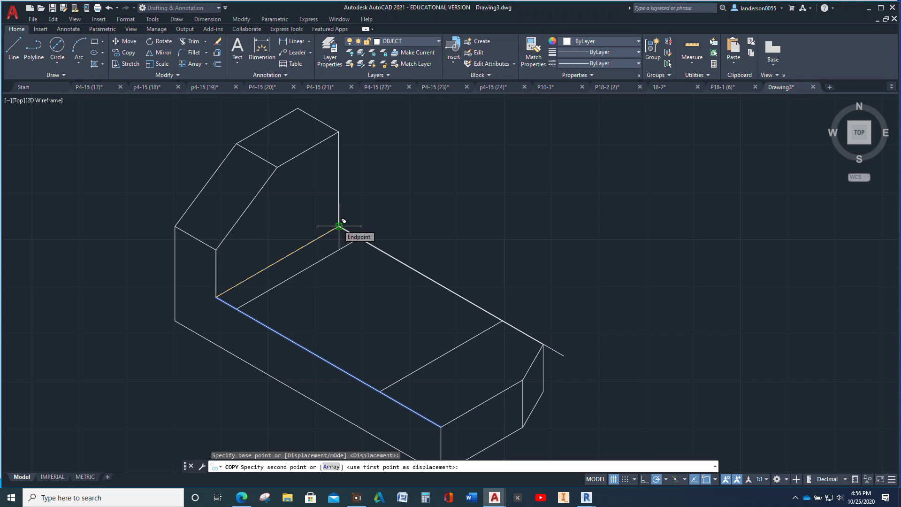
type(".2")
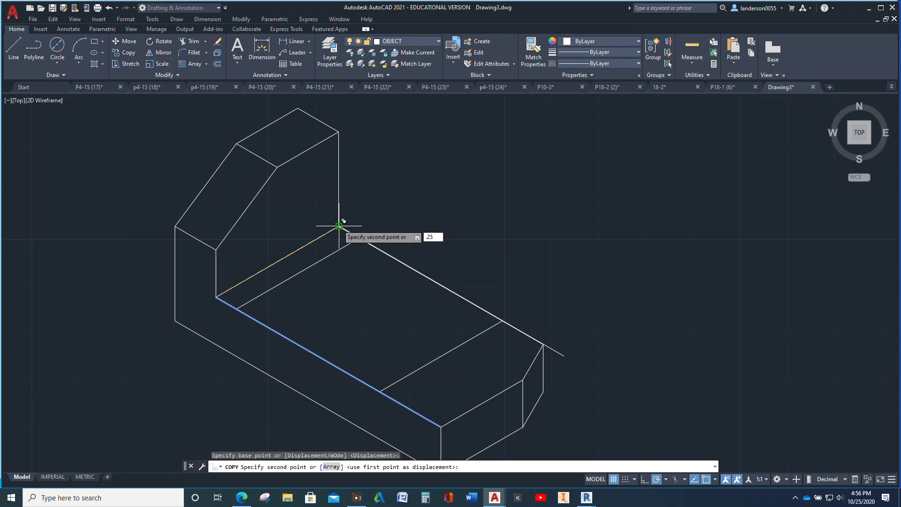
type("5")
key("Return")
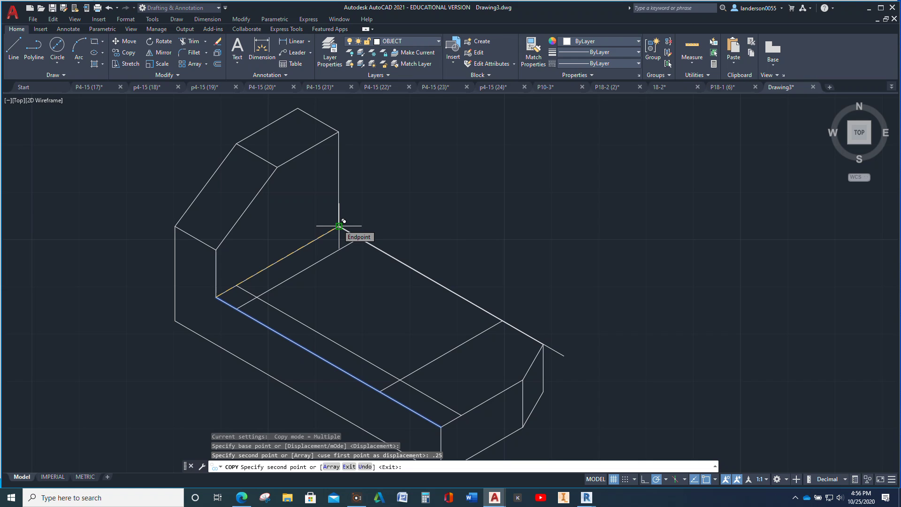
type("1.25")
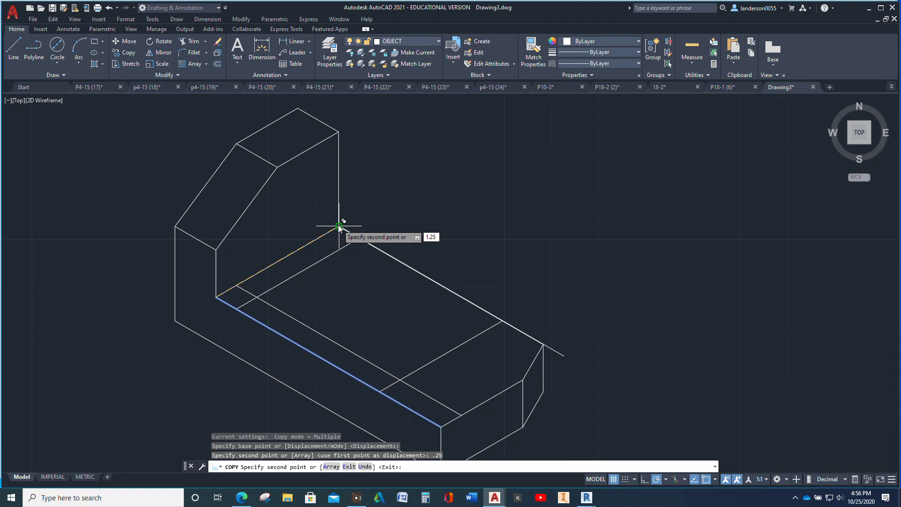
key("Return")
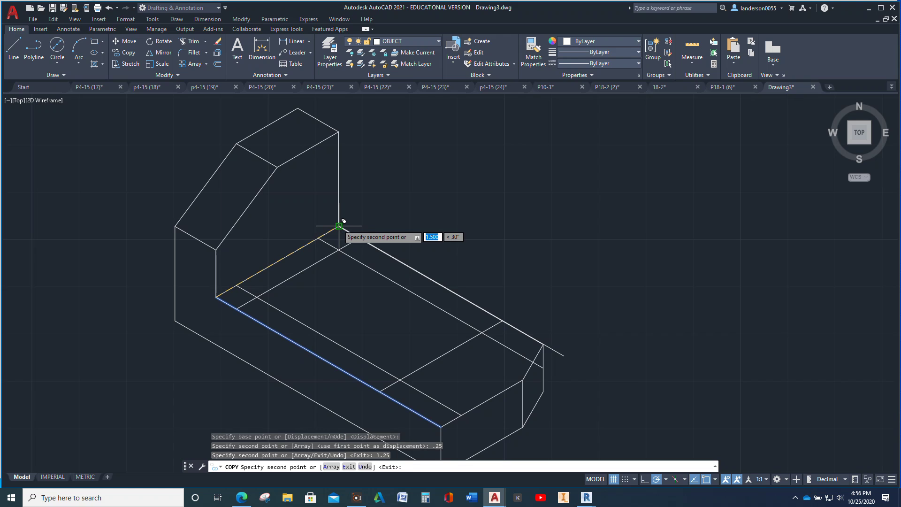
Fillet the four slot corners with radius 0 to close the rectangular outline
left_click(193, 56)
left_click(354, 258)
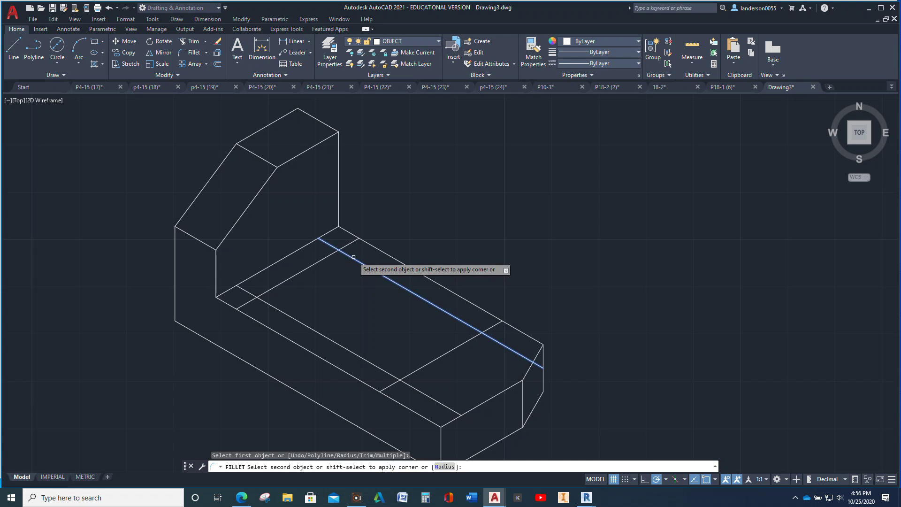
left_click(322, 258)
key("Return")
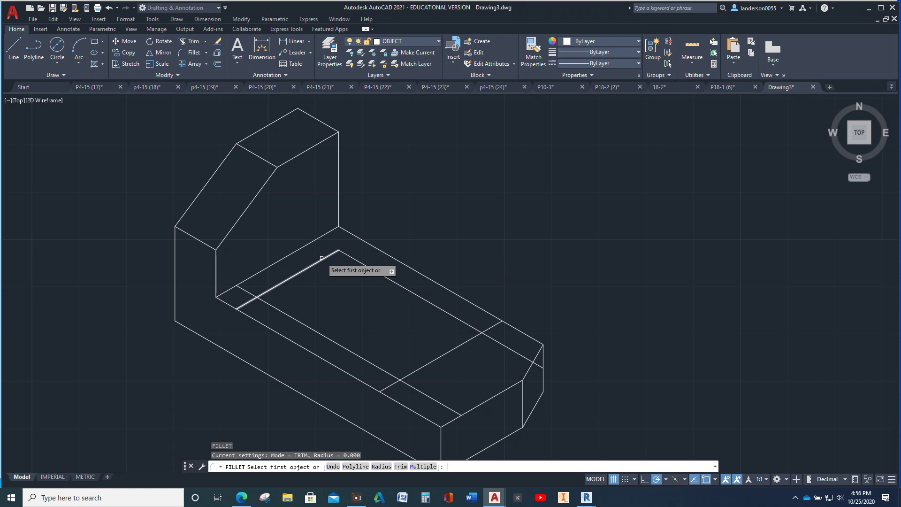
left_click(351, 353)
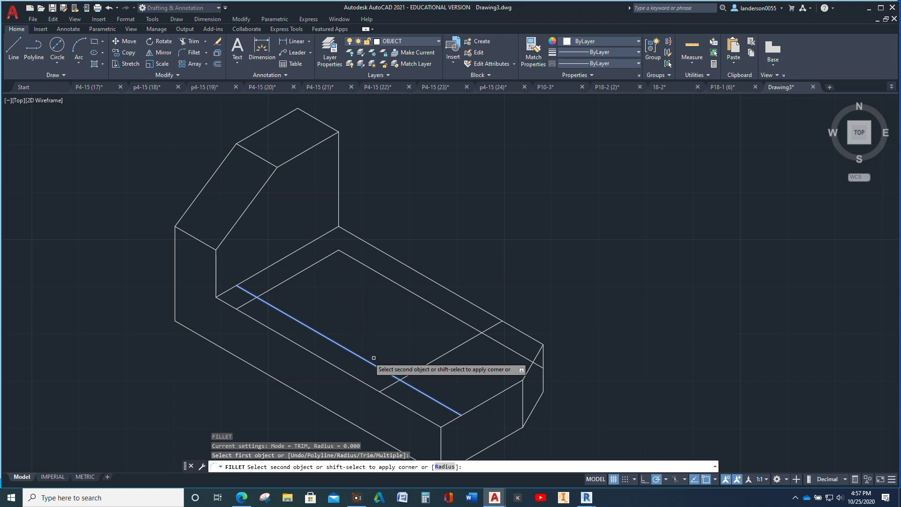
left_click(414, 371)
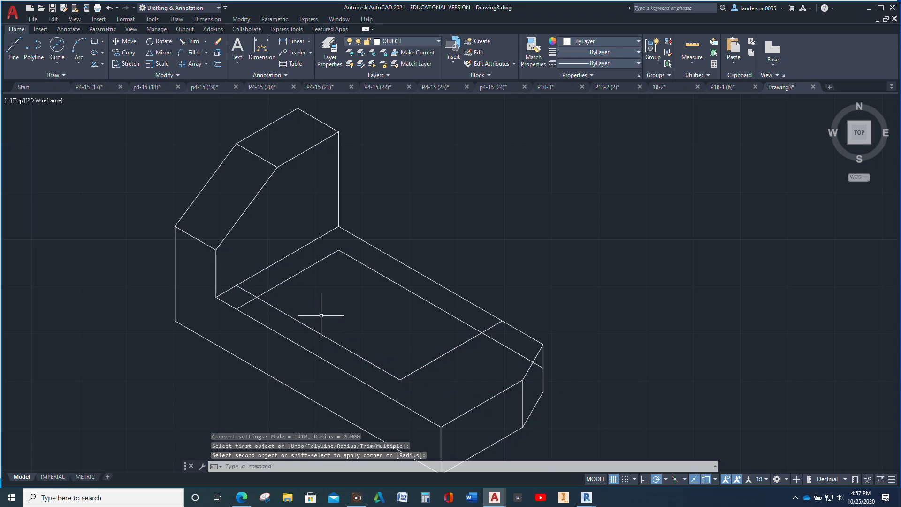
key("Return")
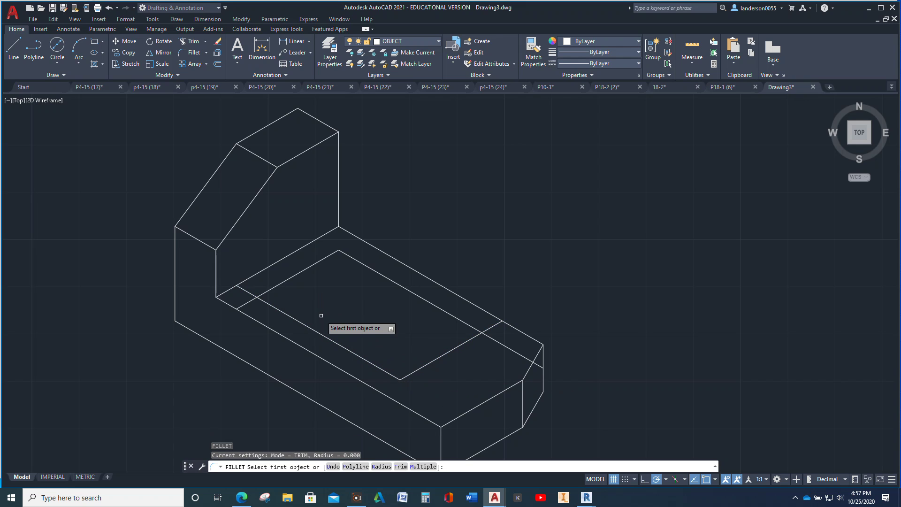
left_click(269, 300)
left_click(270, 290)
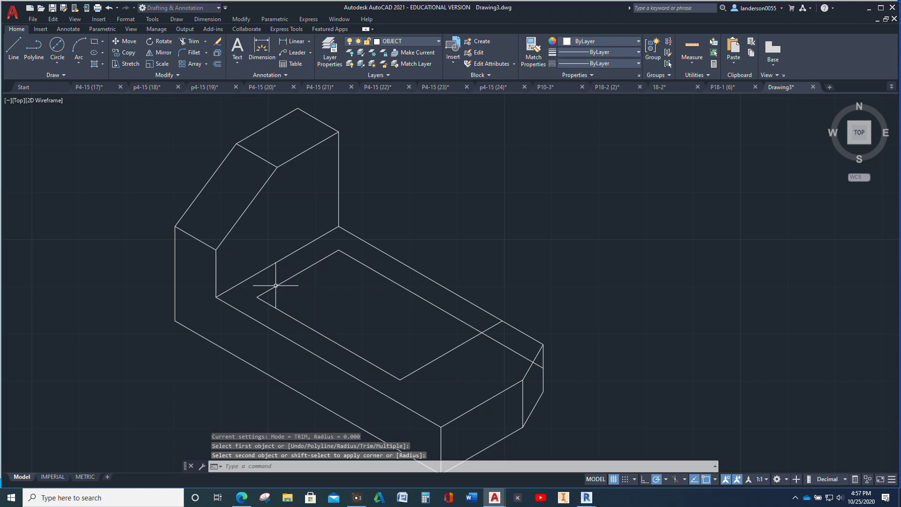
key("Return")
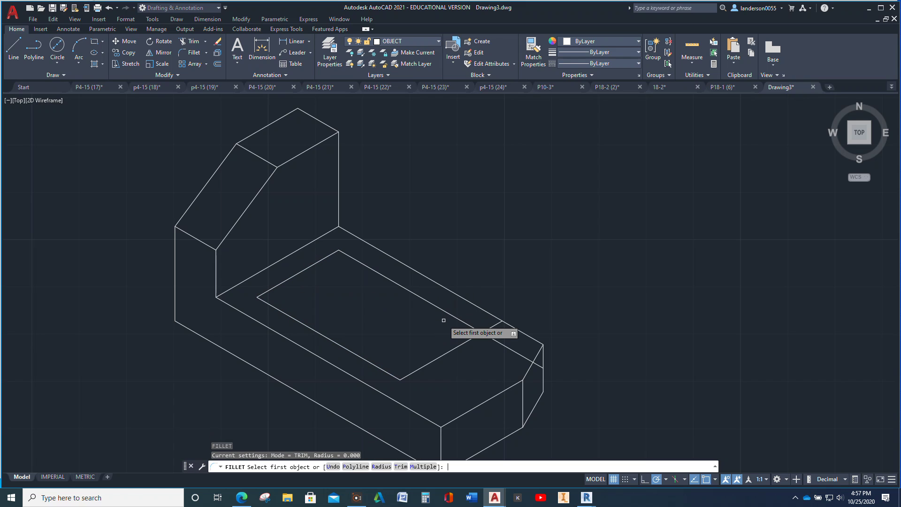
left_click(451, 316)
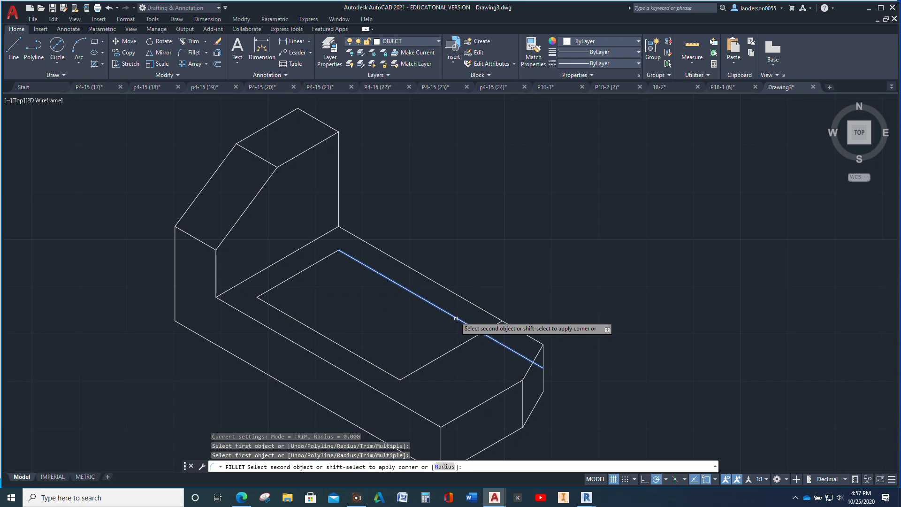
left_click(469, 342)
scroll(504, 298, "down", 2)
middle_click_drag(493, 291, 364, 244)
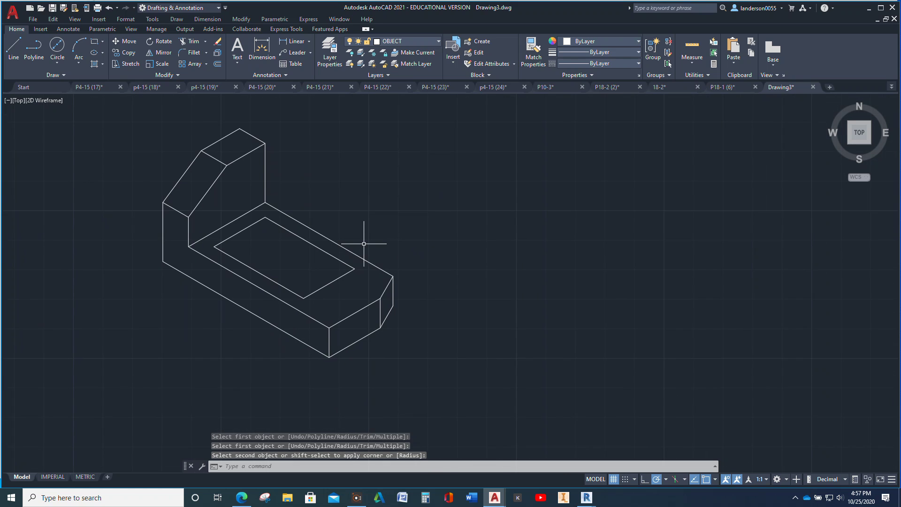
key("Escape")
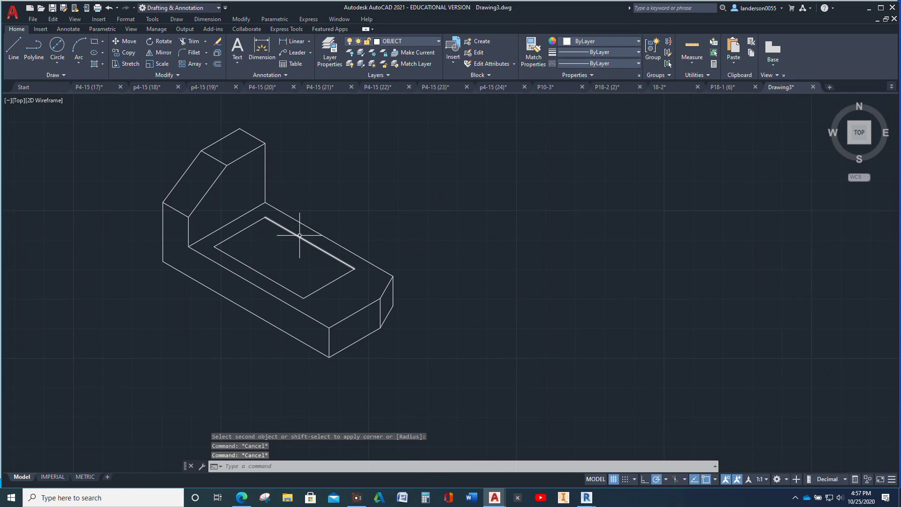
Copy the two back slot lines down to the slot floor
key("Escape")
left_click(291, 232)
left_click(239, 232)
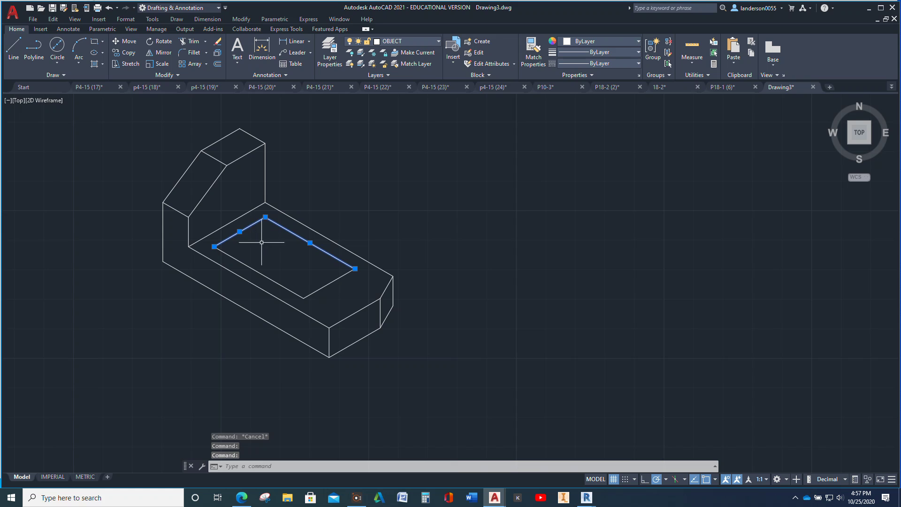
left_click(129, 53)
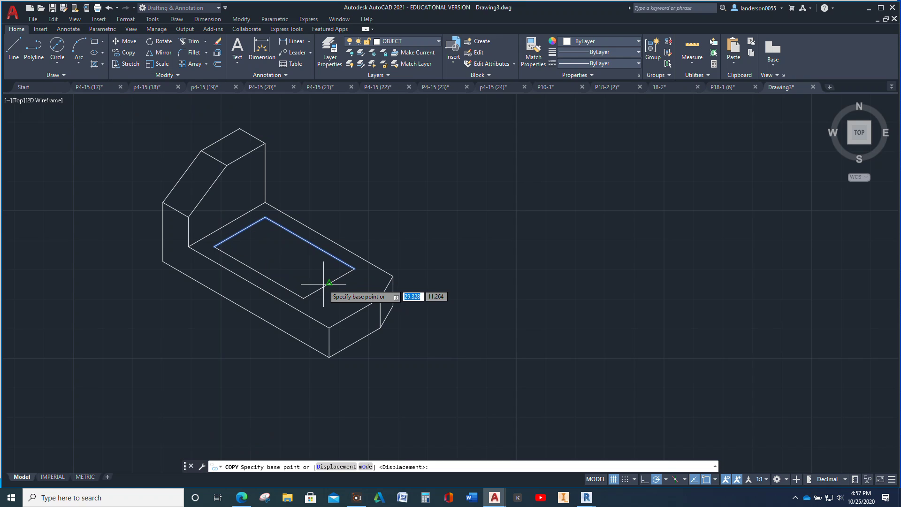
left_click(330, 327)
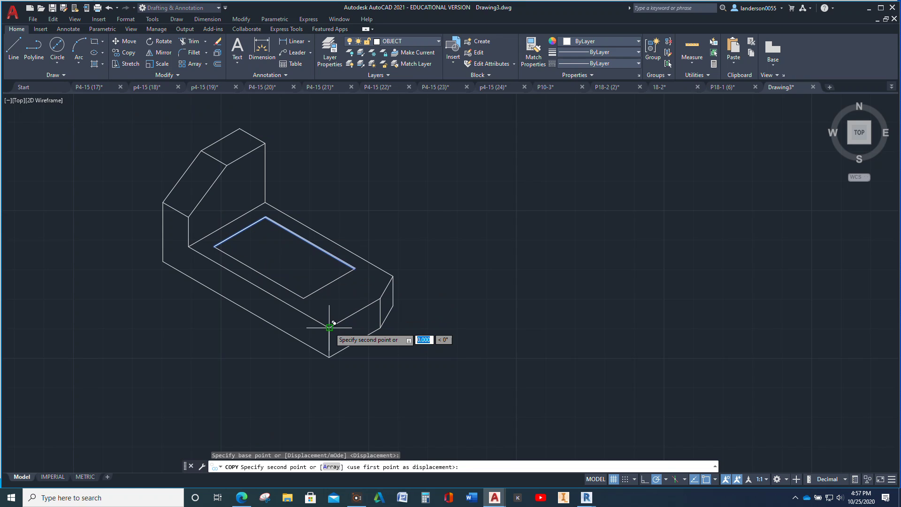
left_click(330, 352)
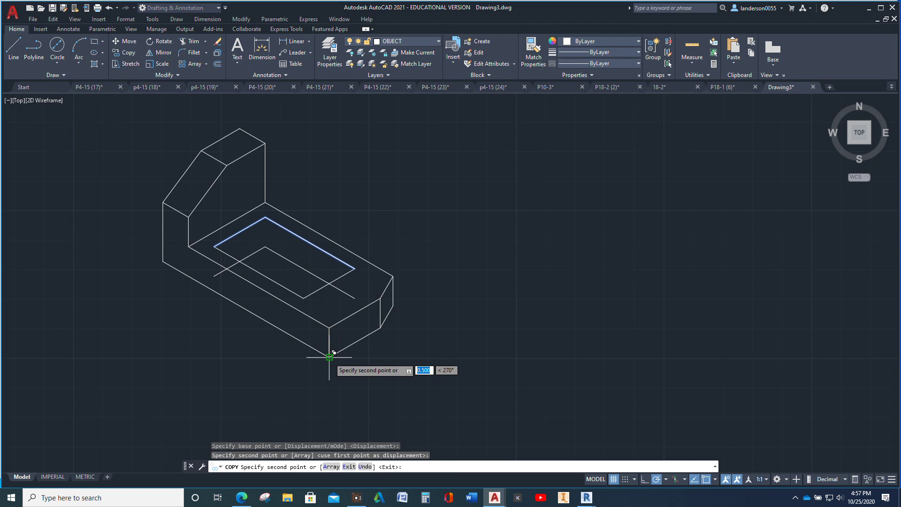
key("Escape")
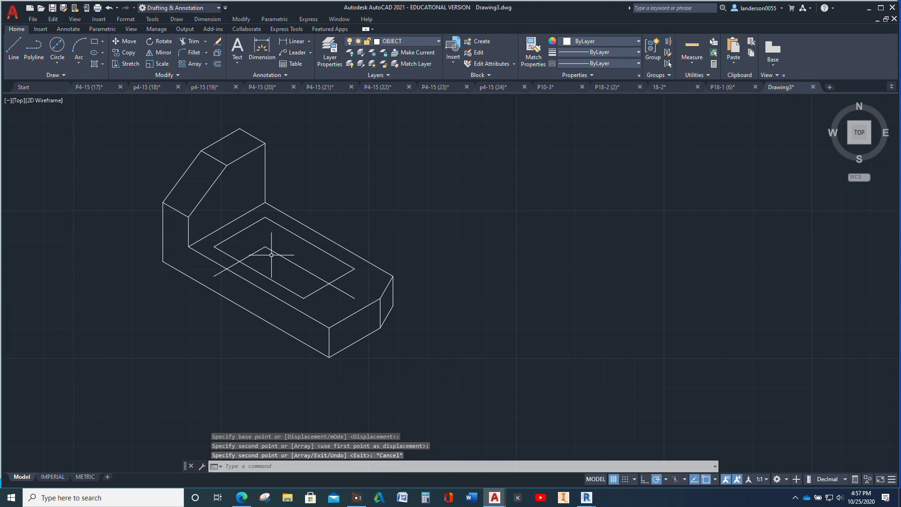
Draw the vertical depth edge at the slot's back corner
left_click(13, 49)
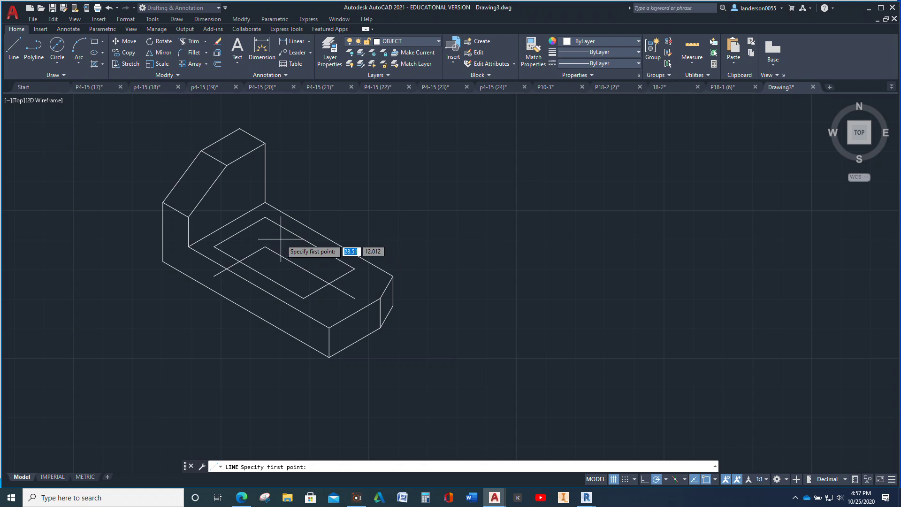
left_click(265, 247)
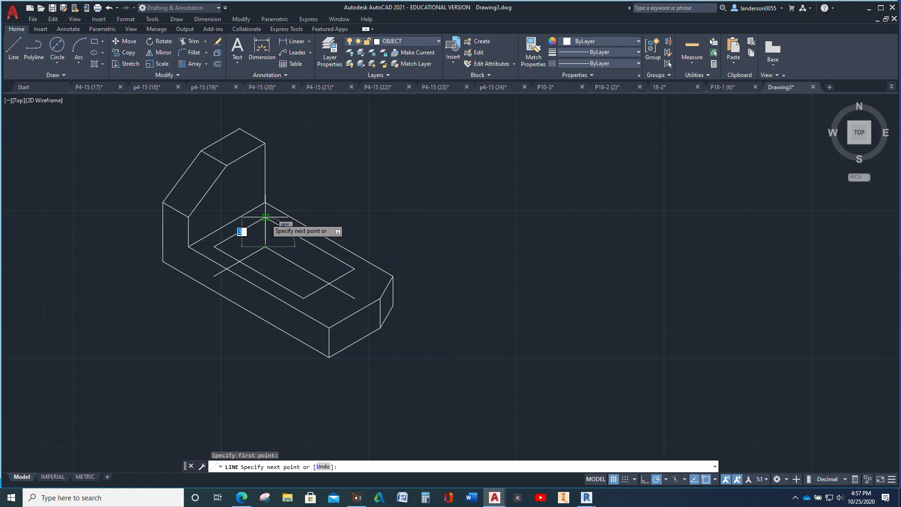
left_click(266, 217)
key("Escape")
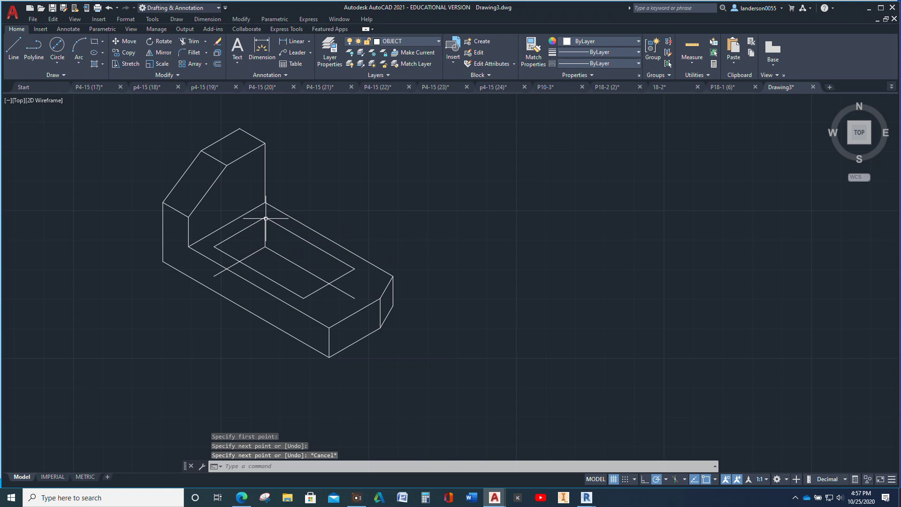
Trim the two overhanging line ends inside the slot against the front slot lines
left_click(273, 281)
left_click(324, 287)
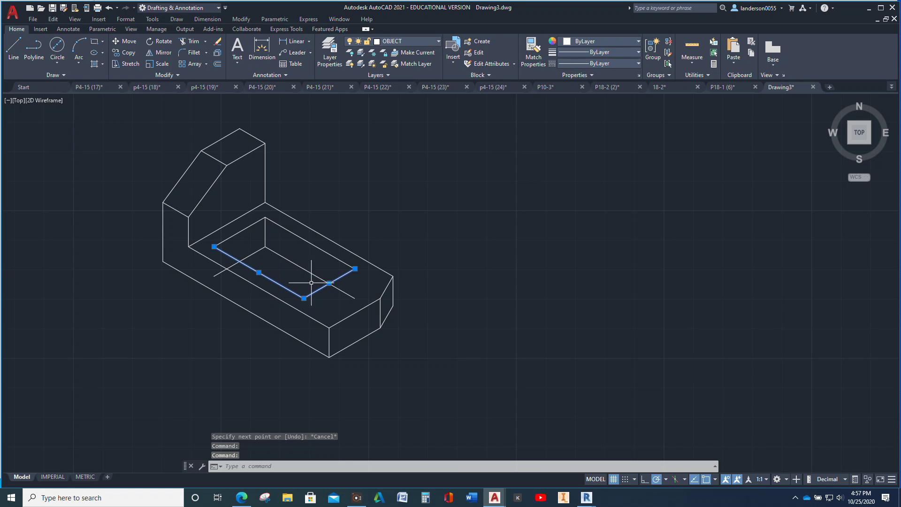
left_click(196, 46)
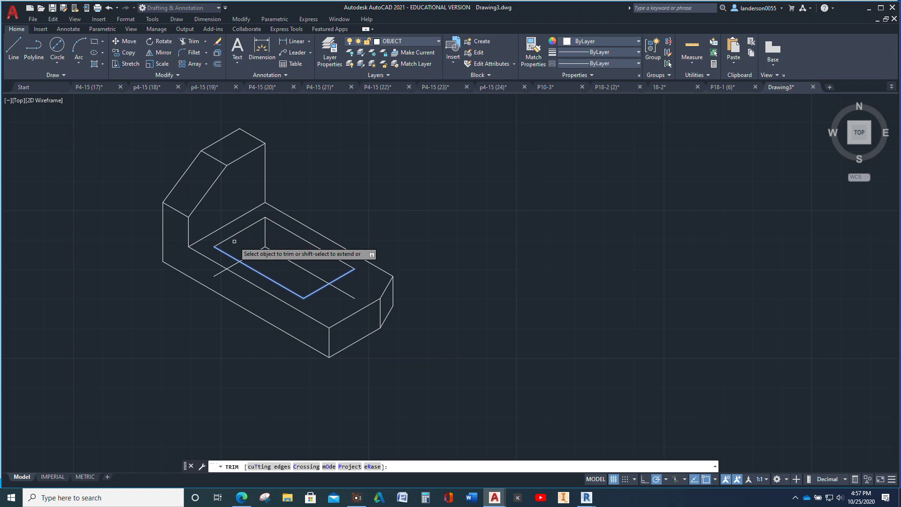
left_click(232, 264)
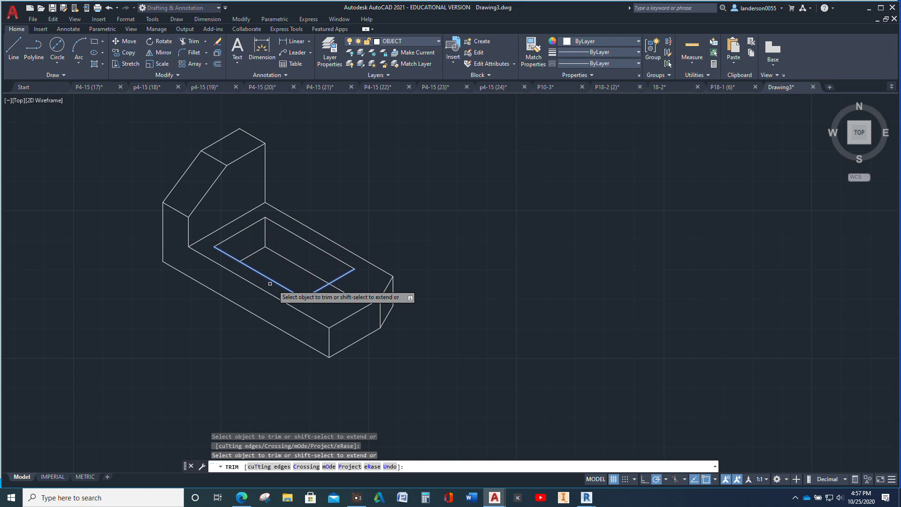
left_click(348, 292)
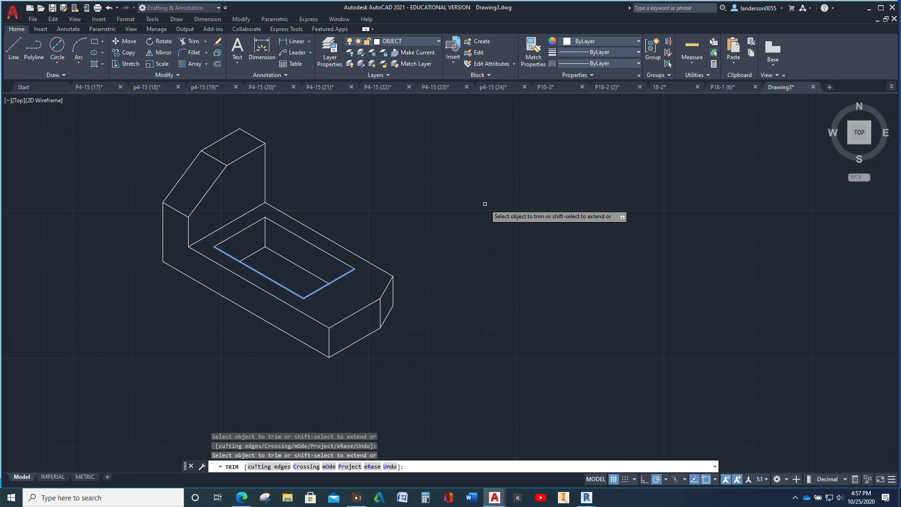
key("Escape")
scroll(485, 203, "down", 4)
middle_click_drag(486, 204, 501, 235)
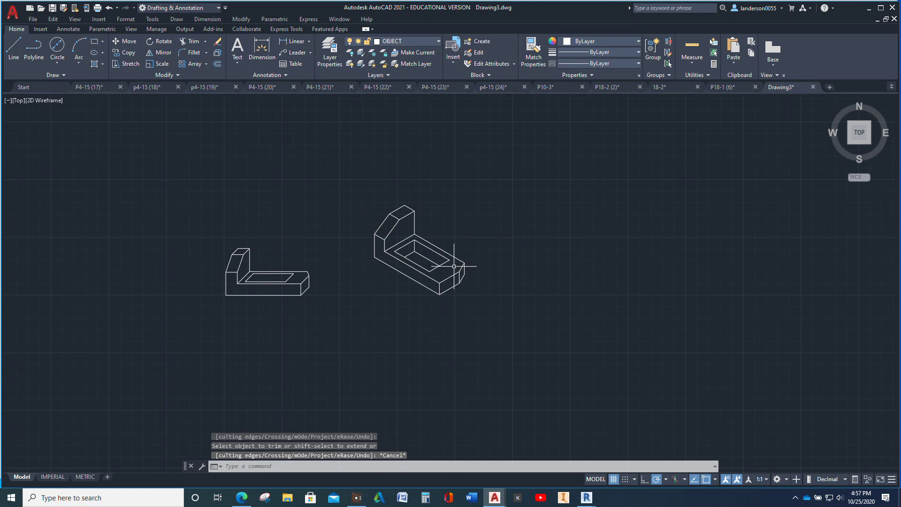
Switch to the IMPERIAL layout, zoom extents, and set the viewport scale to 1:1
left_click(44, 477)
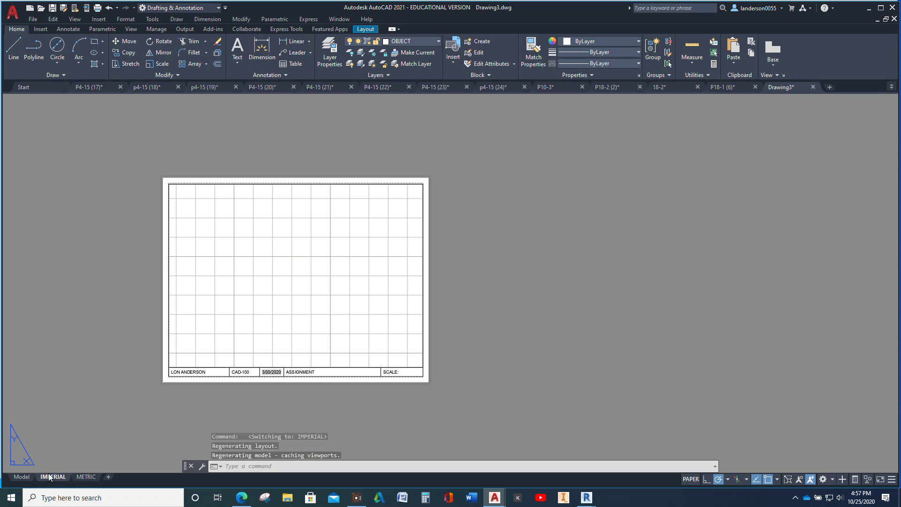
middle_click(305, 312)
middle_click(304, 312)
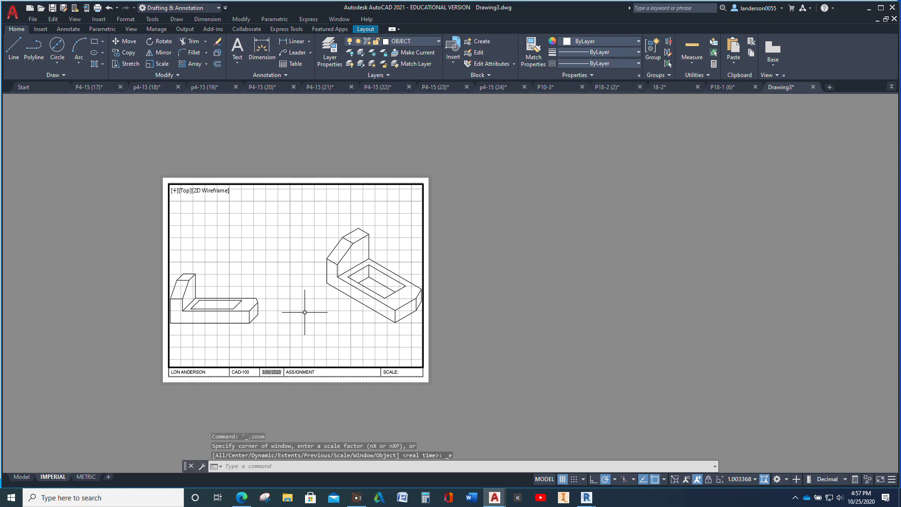
scroll(333, 304, "down", 2)
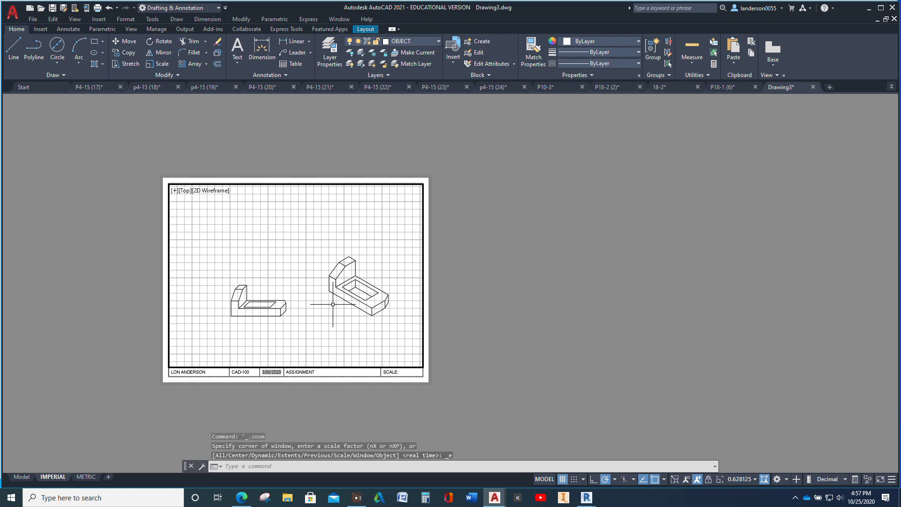
left_click(738, 481)
left_click(735, 211)
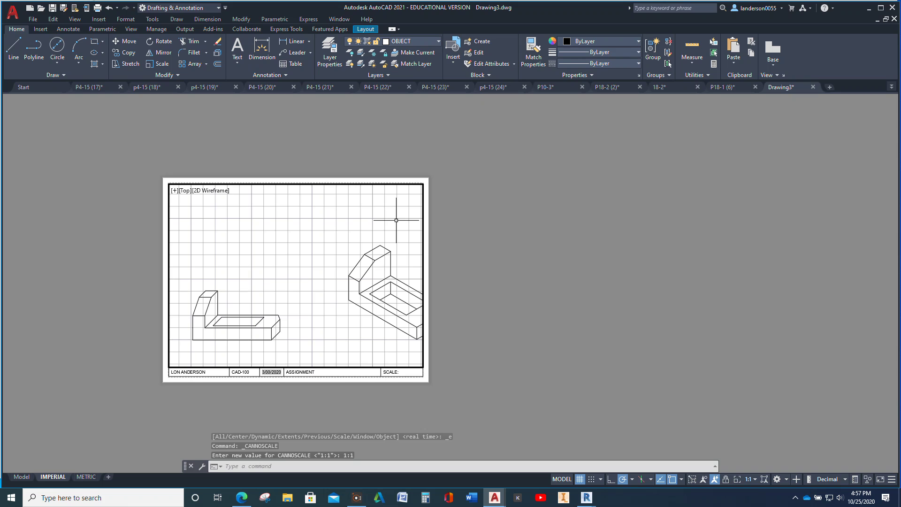
middle_click_drag(396, 221, 334, 212)
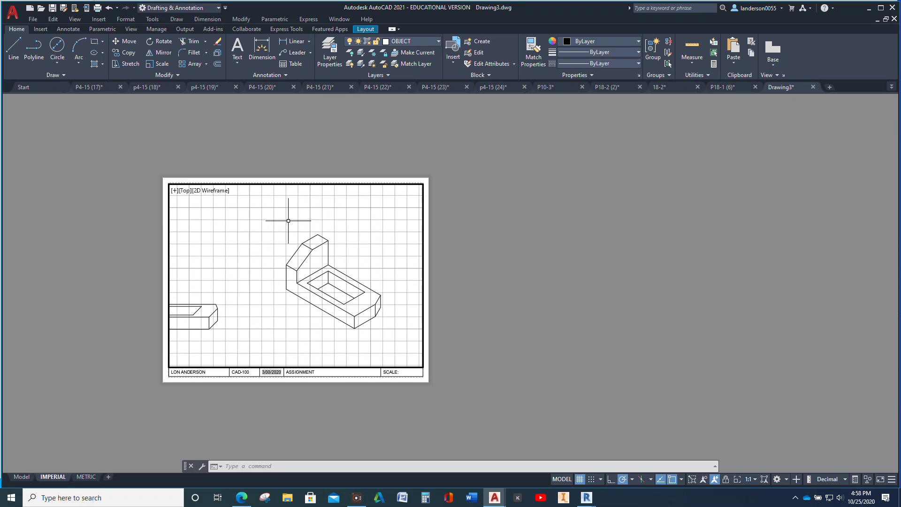
Move the chamfered block left beside the smaller part and turn the grid off
left_click(271, 213)
mouse_move(268, 216)
left_mouse_down()
mouse_move(269, 289)
mouse_move(296, 336)
mouse_move(341, 365)
mouse_move(396, 369)
mouse_move(401, 356)
mouse_move(410, 285)
mouse_move(396, 238)
left_mouse_up()
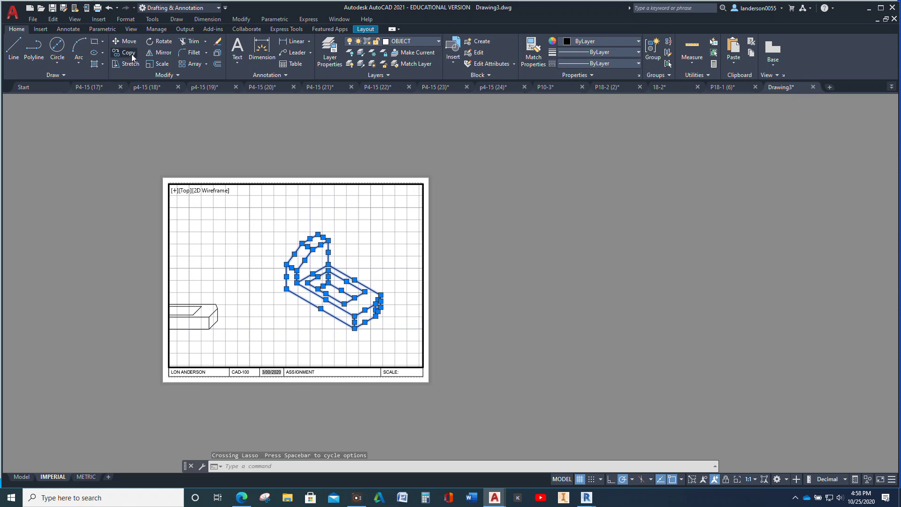
left_click(127, 42)
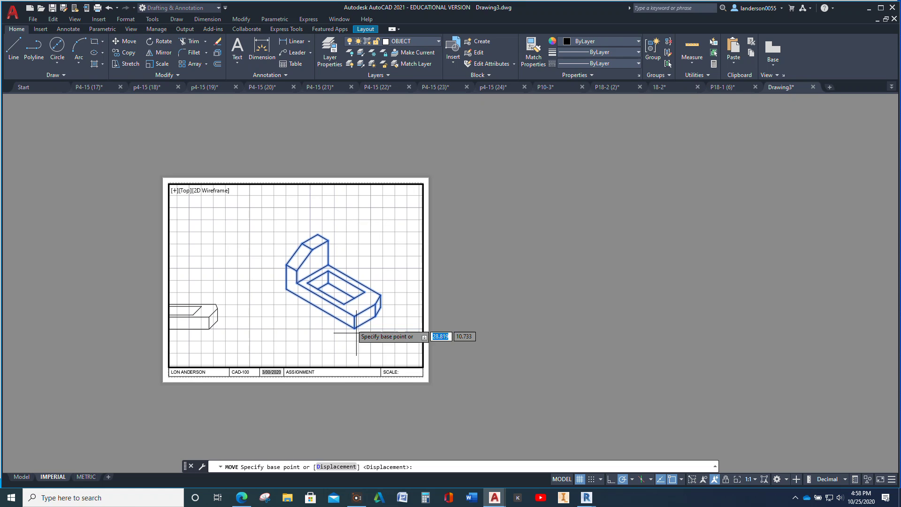
left_click(354, 327)
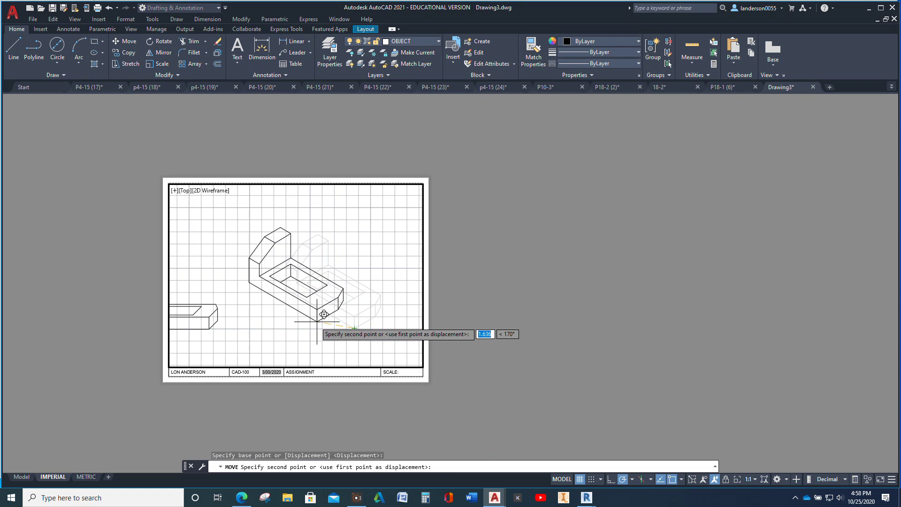
left_click(312, 327)
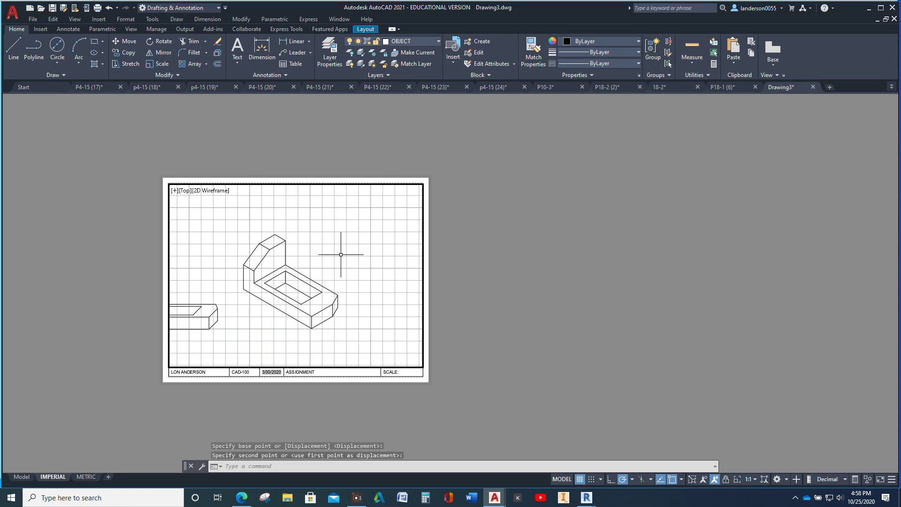
middle_click_drag(346, 252, 406, 252)
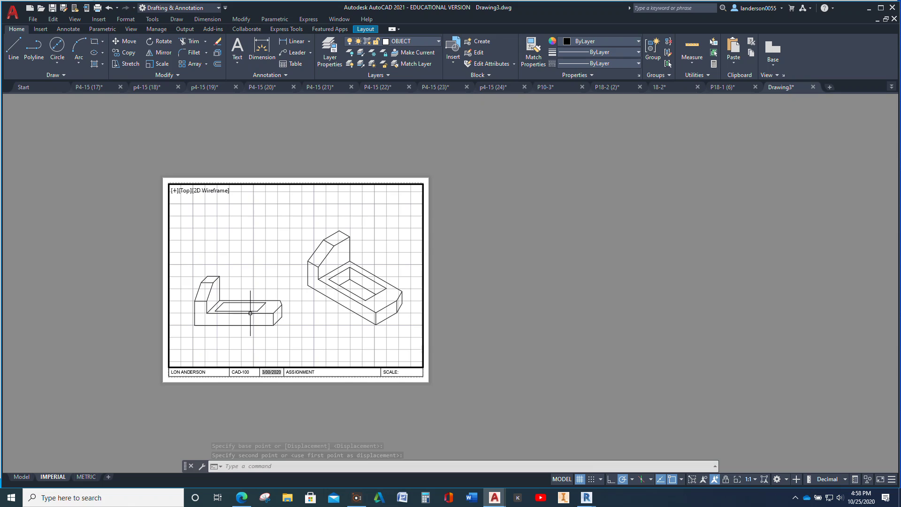
left_click(580, 479)
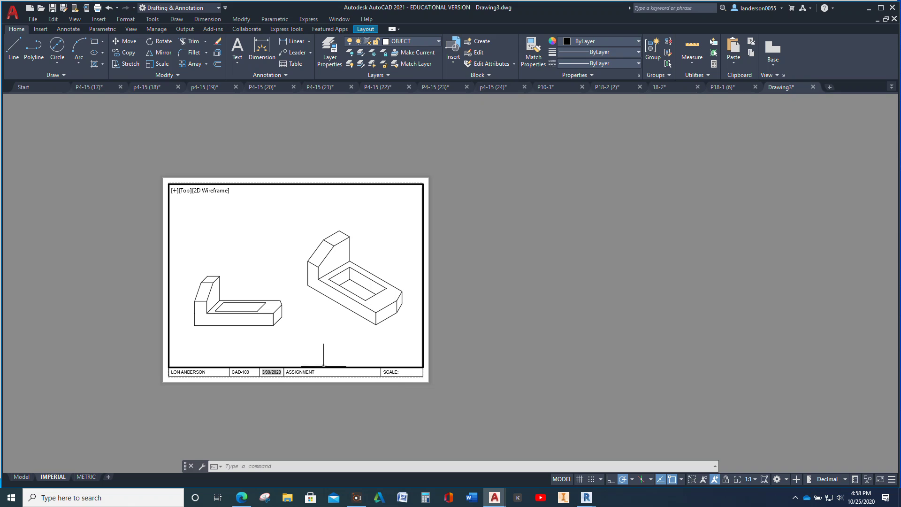
Back on the paper layout, edit the title block's SCALE: text to add NTS at its end
double_click(390, 376)
double_click(390, 372)
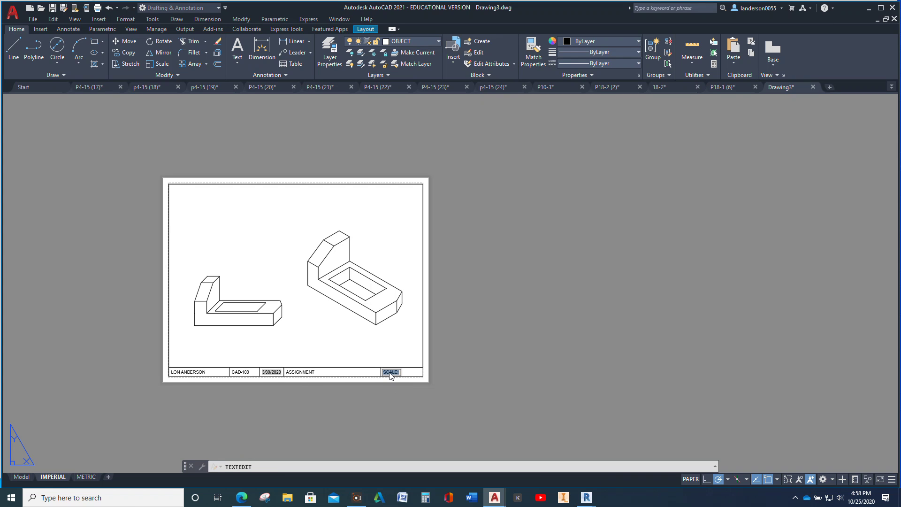
key("End")
Finish the SCALE: NTS text edit and enter the viewport, zoomed in on the smaller part's slot
left_click(242, 284)
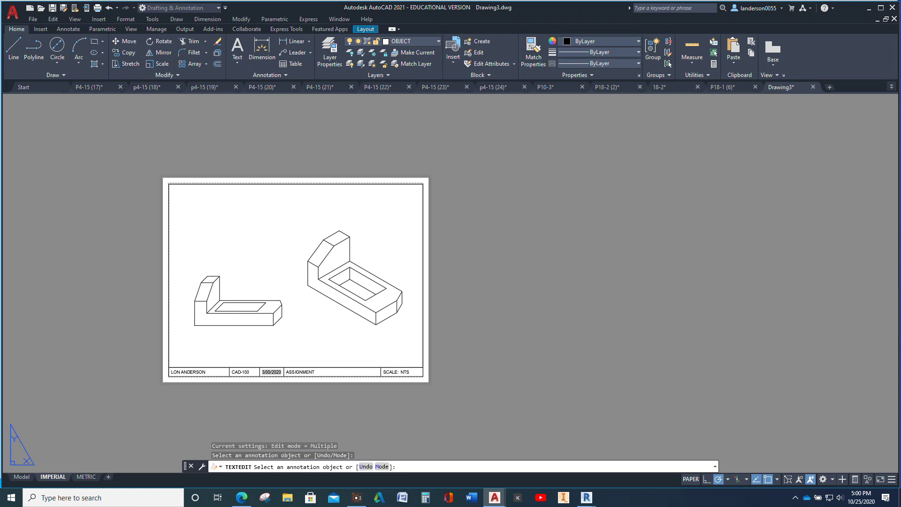
double_click(251, 262)
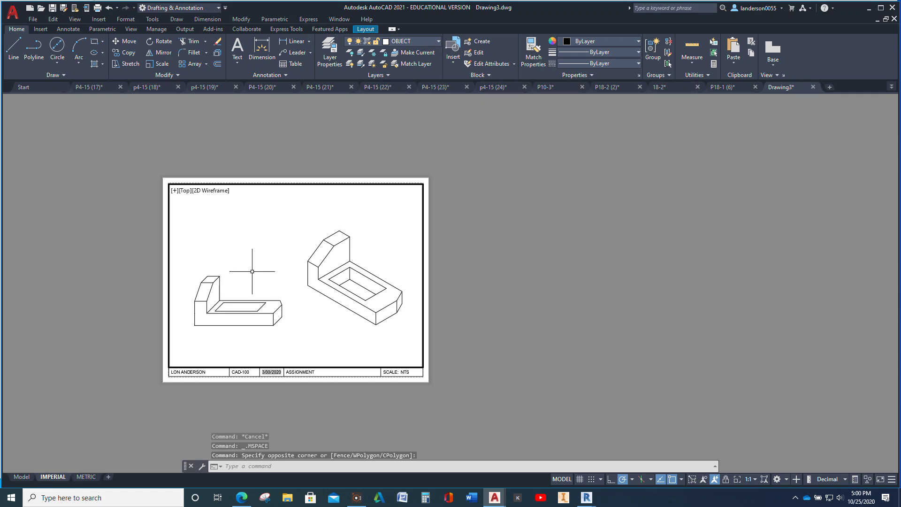
scroll(195, 337, "up", 4)
scroll(275, 258, "up", 2)
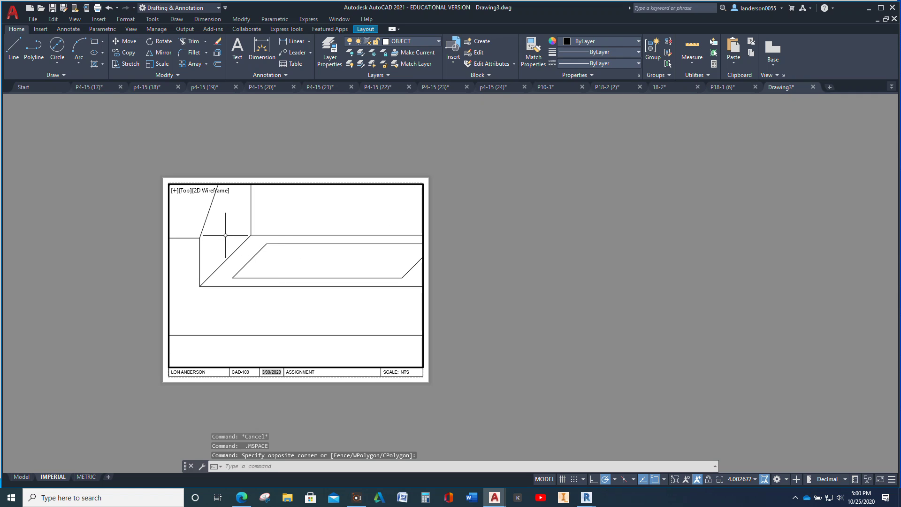
Draw the missing vertical slot edge from the corner endpoint down to the slot's edge
left_click(14, 47)
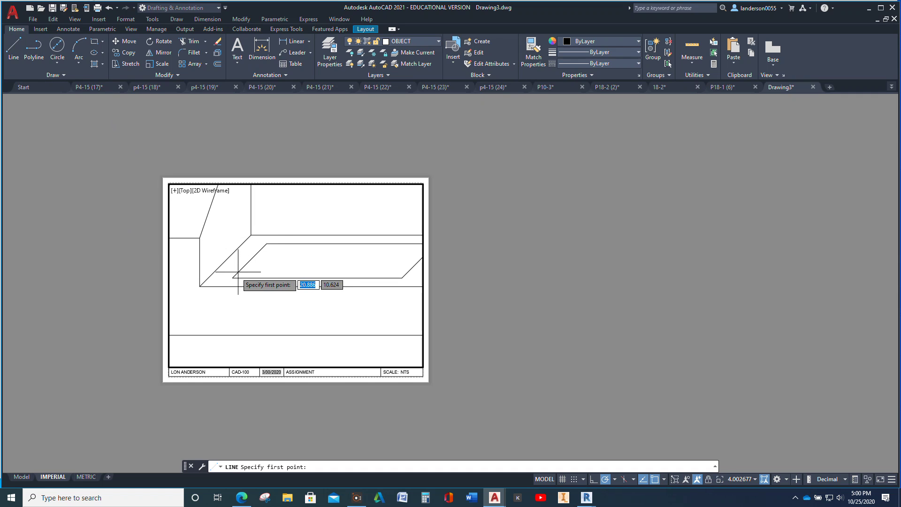
left_click(267, 244)
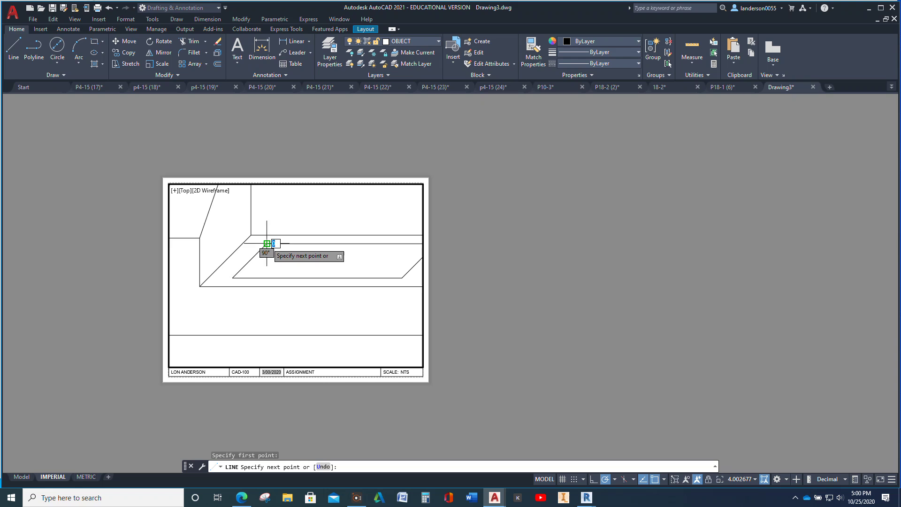
left_click(267, 278)
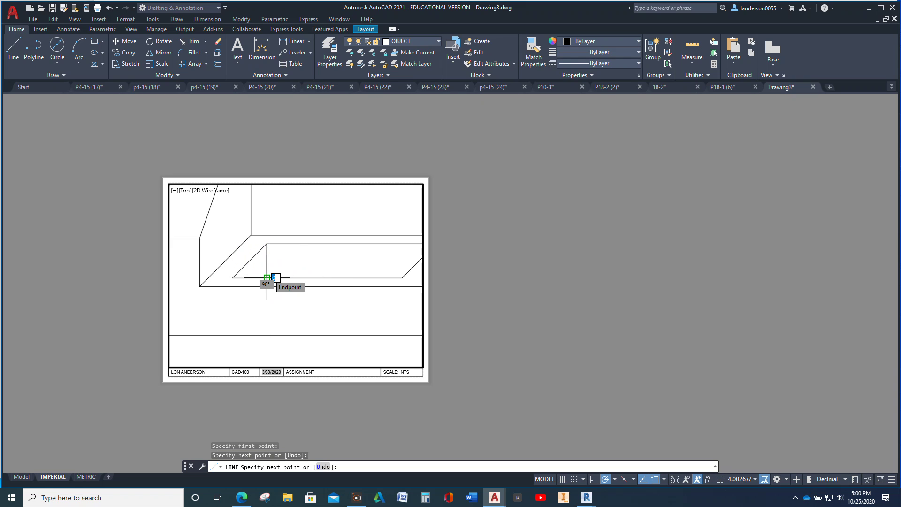
key("Escape")
scroll(352, 312, "down", 5)
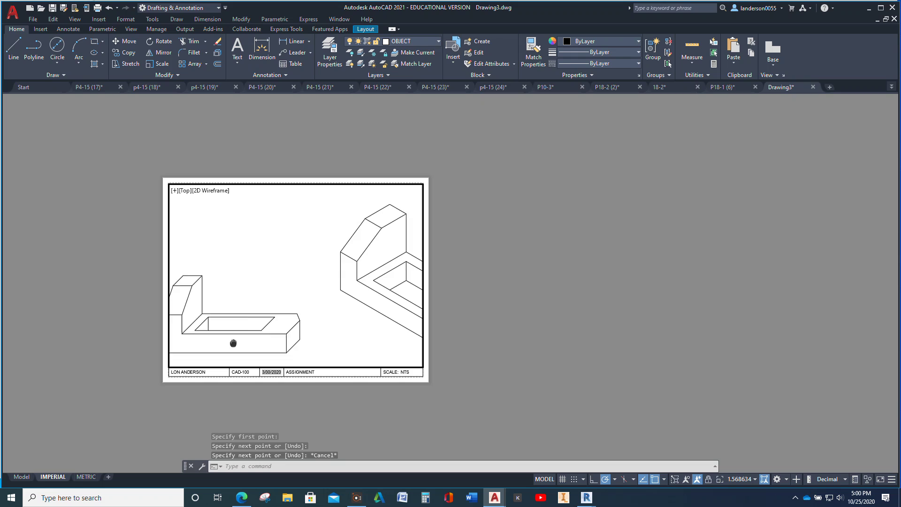
middle_click_drag(278, 277, 305, 264)
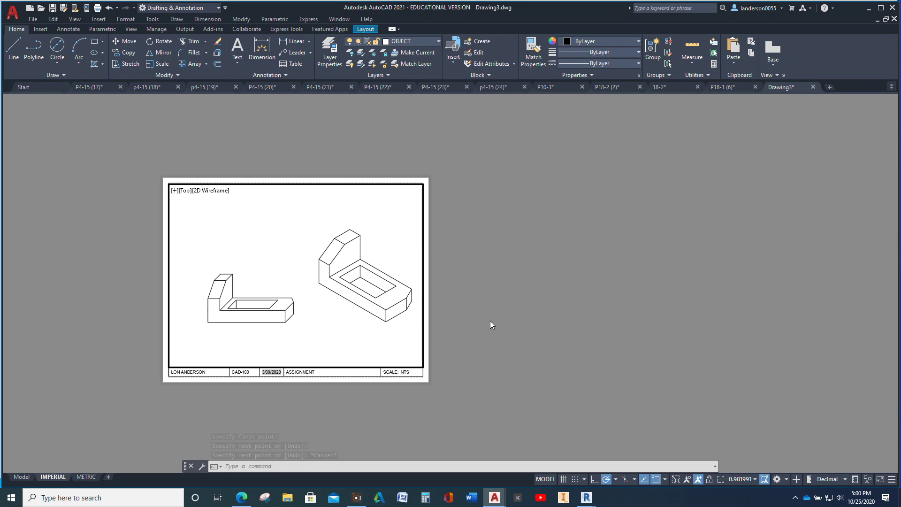